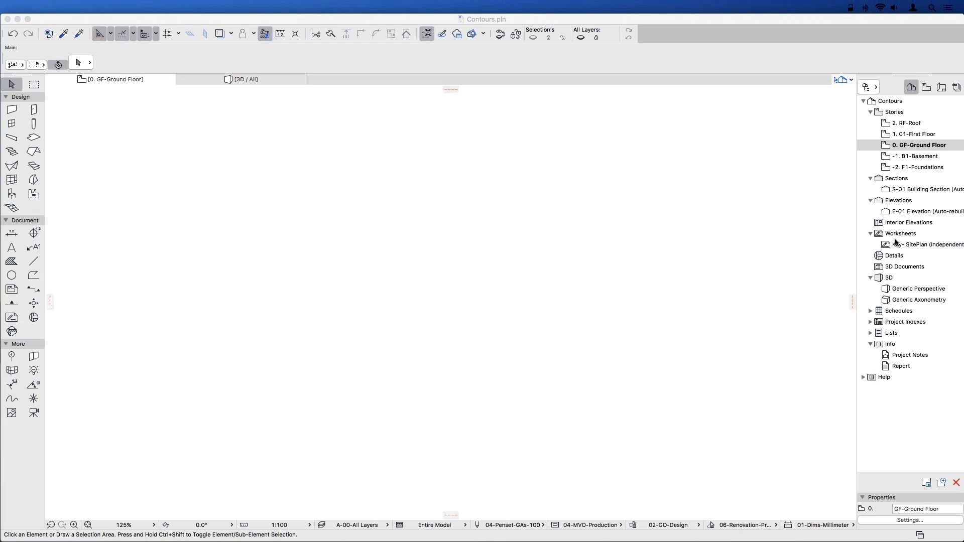
Create a new independent worksheet with reference ID W-01 and the name "Countour lines"
{"action": "left_click", "coordinate": [896, 236]}
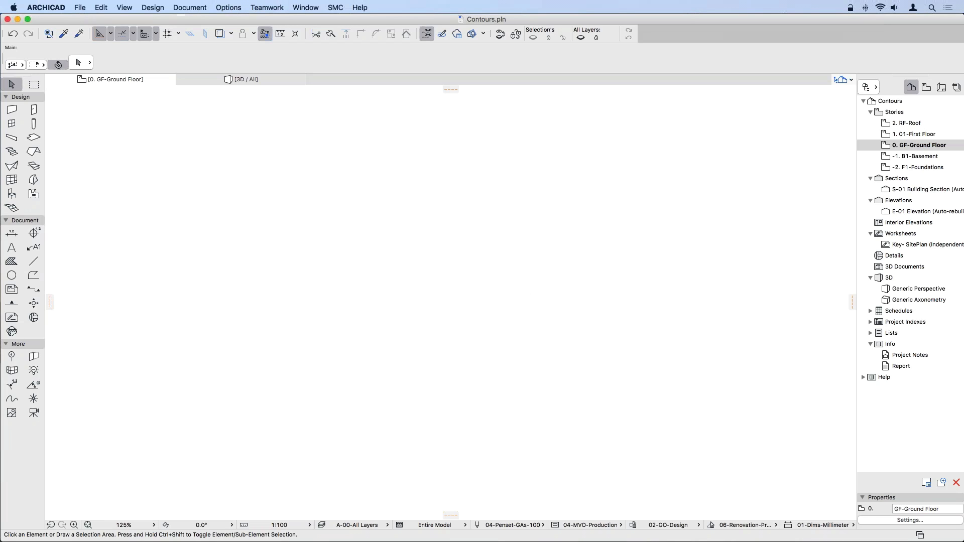
{"action": "left_click", "coordinate": [898, 235]}
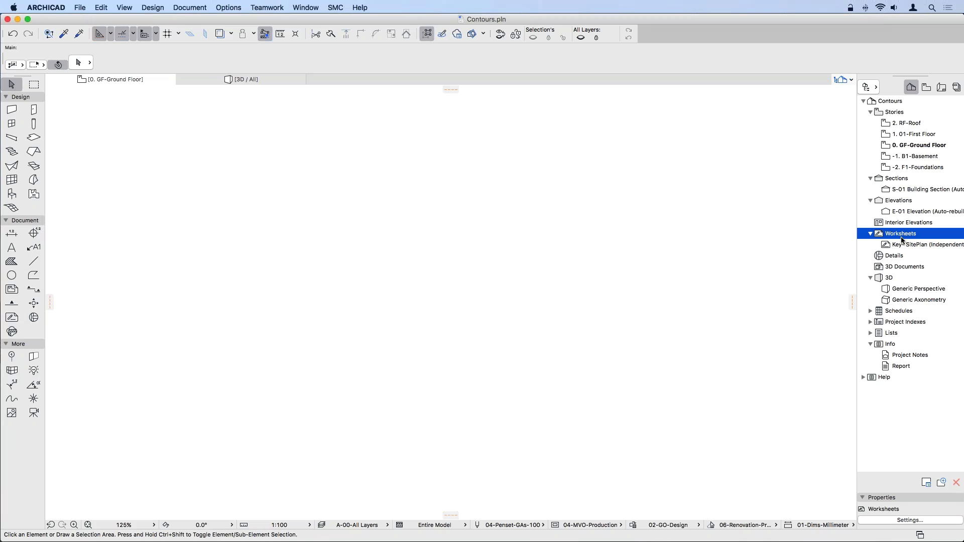
{"action": "right_click", "coordinate": [893, 238]}
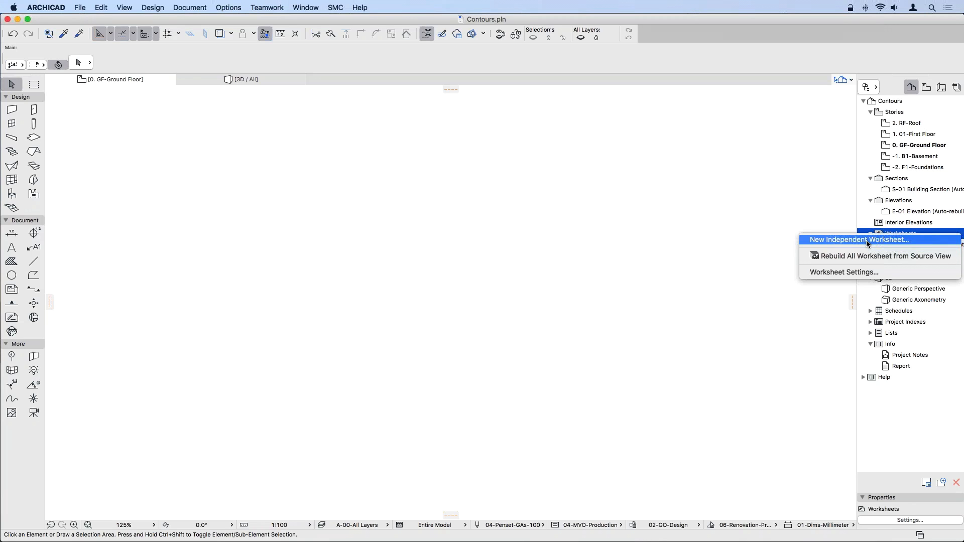
{"action": "left_click", "coordinate": [868, 242]}
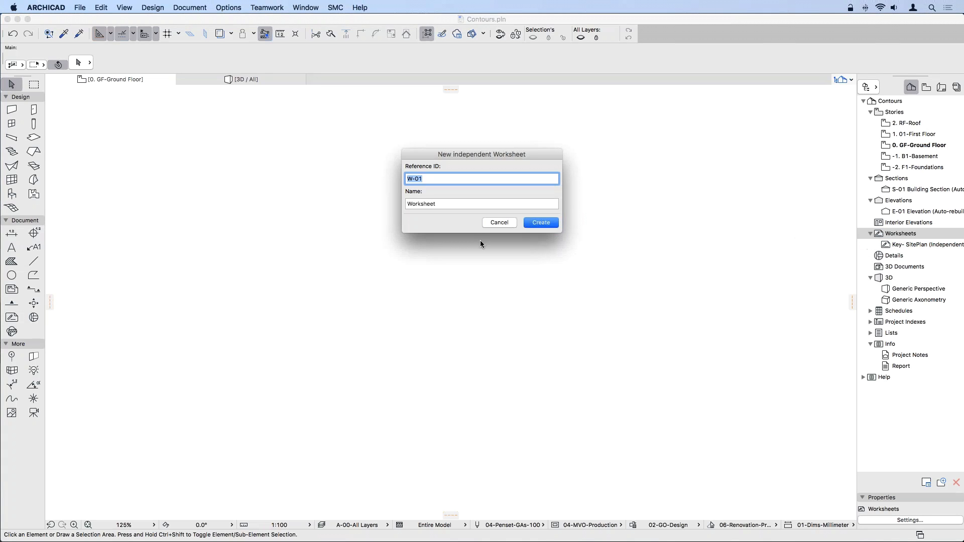
{"action": "key", "text": "Tab"}
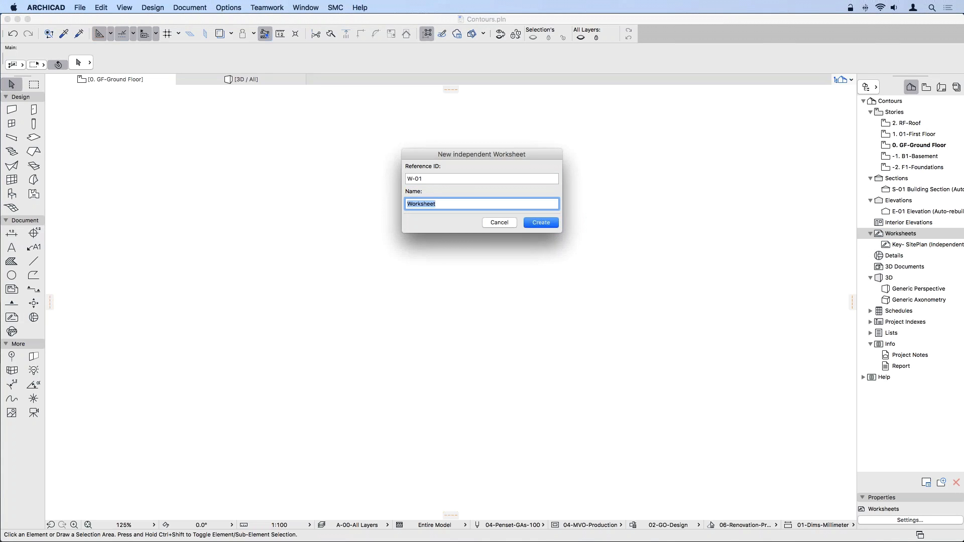
{"action": "type", "text": "Countour lines"}
{"action": "key", "text": "Return"}
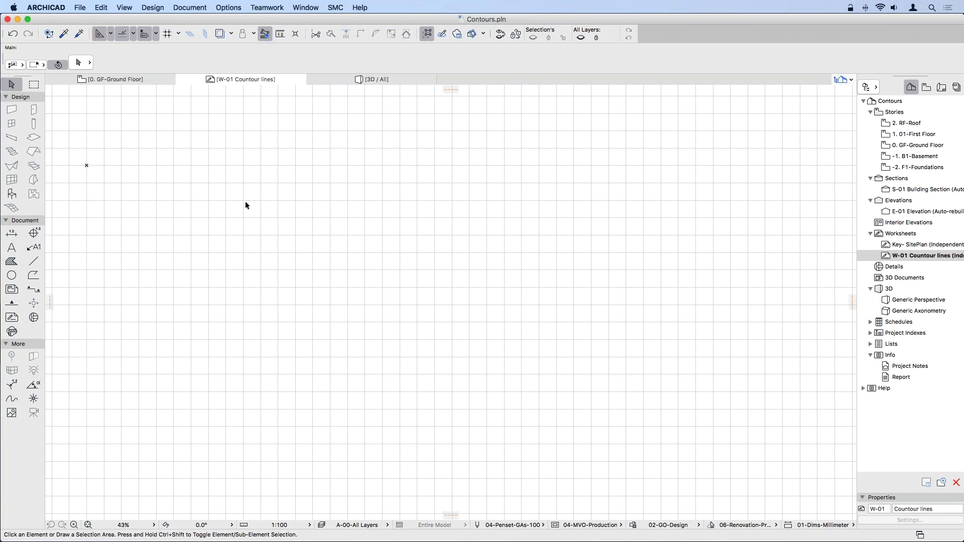
Start placing Alvechurch_topo_meter.dwg from the Desktop's Topography webinar folder as an external drawing at the worksheet's origin
{"action": "middle_click_drag", "start_coordinate": [246, 205], "coordinate": [392, 263]}
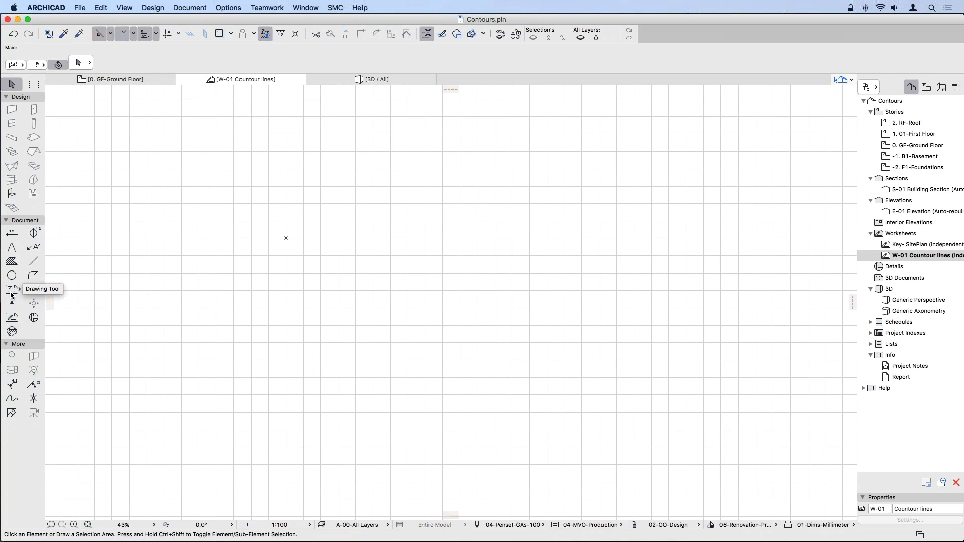
{"action": "left_click", "coordinate": [11, 292]}
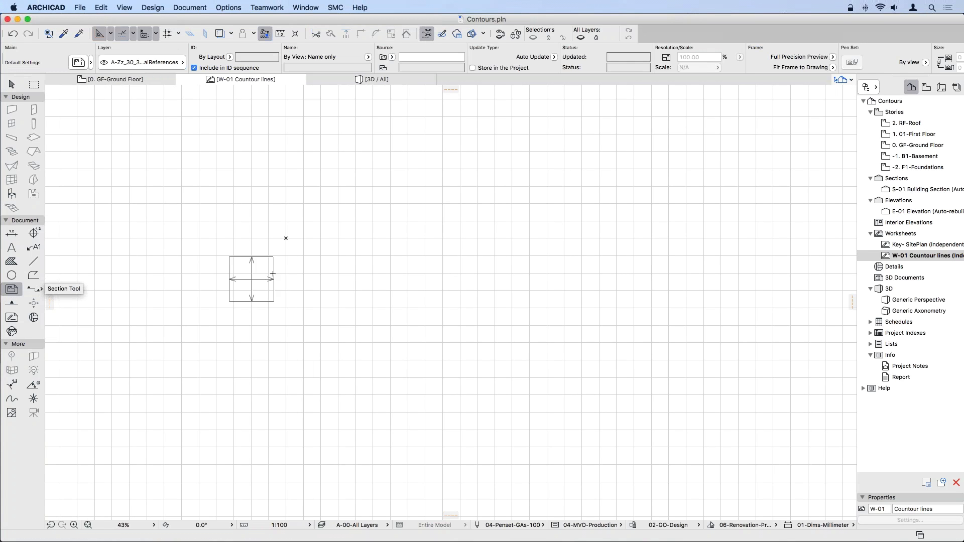
{"action": "left_click", "coordinate": [286, 238]}
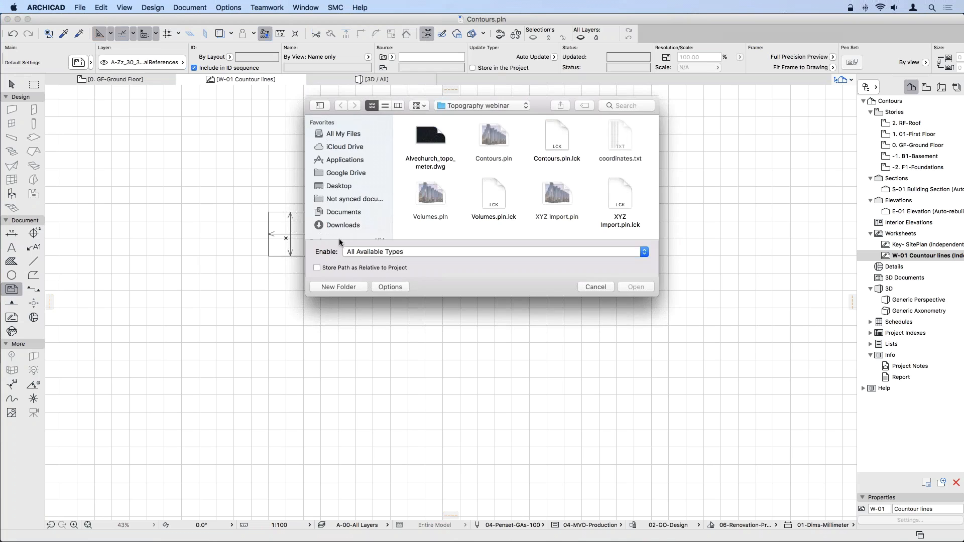
{"action": "left_click", "coordinate": [338, 186]}
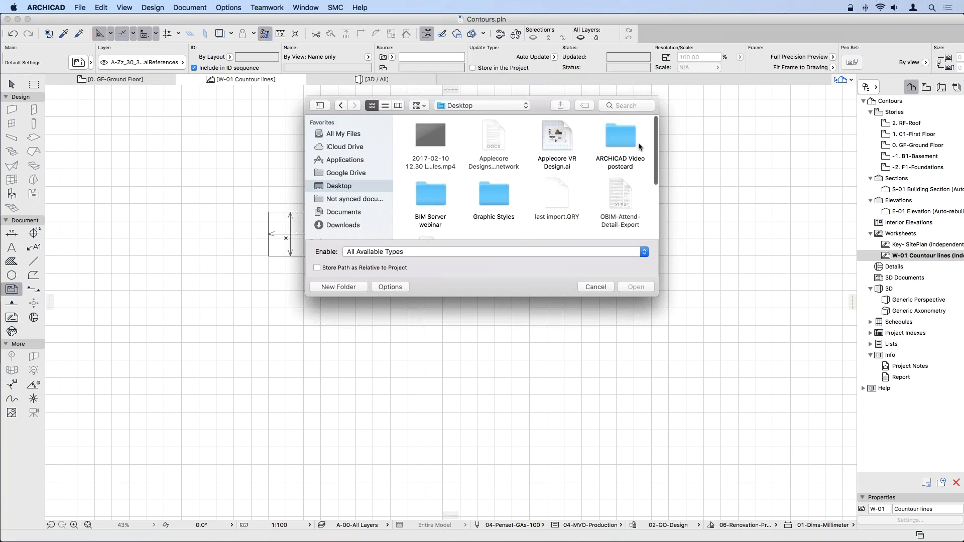
{"action": "scroll", "coordinate": [438, 213], "scroll_direction": "down", "scroll_amount": 3}
{"action": "double_click", "coordinate": [620, 136]}
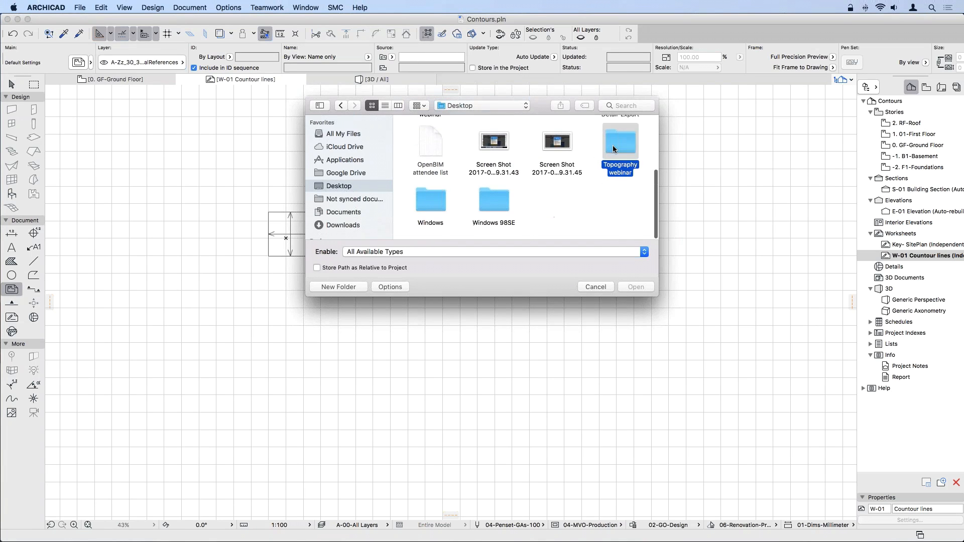
{"action": "left_click", "coordinate": [431, 138]}
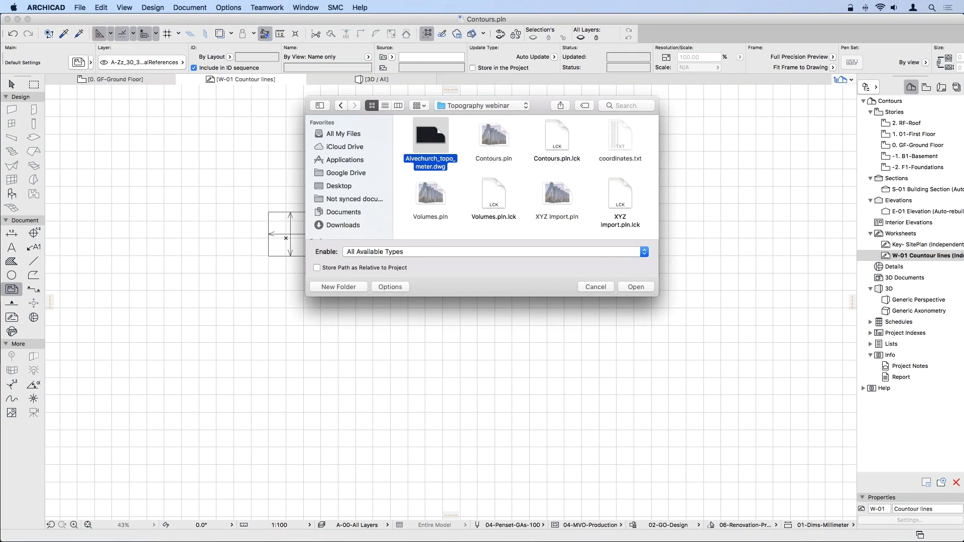
{"action": "left_click", "coordinate": [635, 287]}
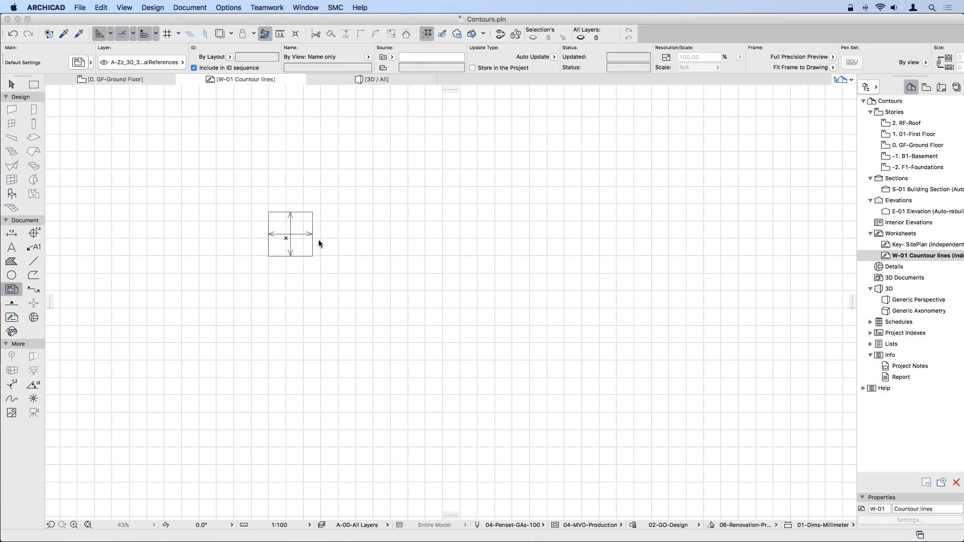
Set one drawing unit to 1 meter and place the contour drawing on the worksheet
{"action": "key", "text": "ctrl+Up"}
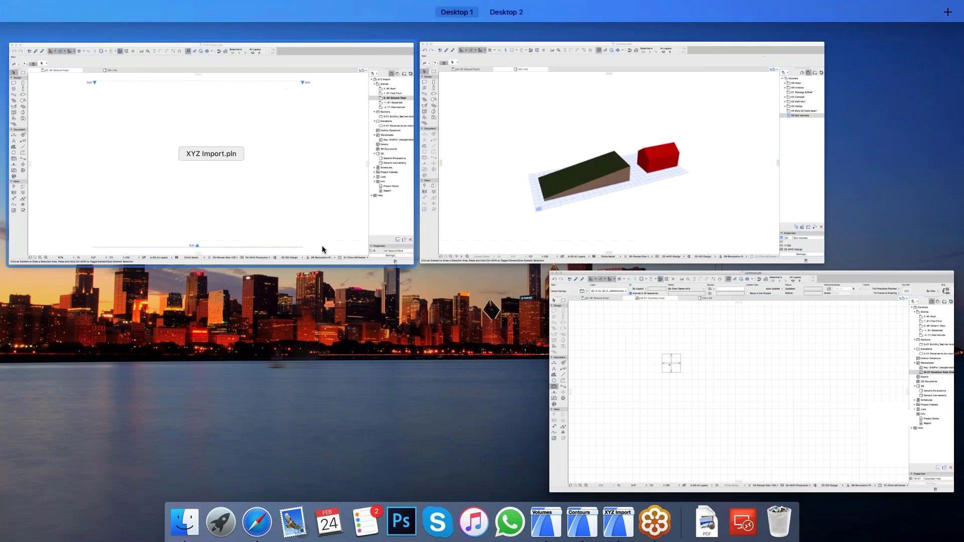
{"action": "left_click", "coordinate": [633, 349]}
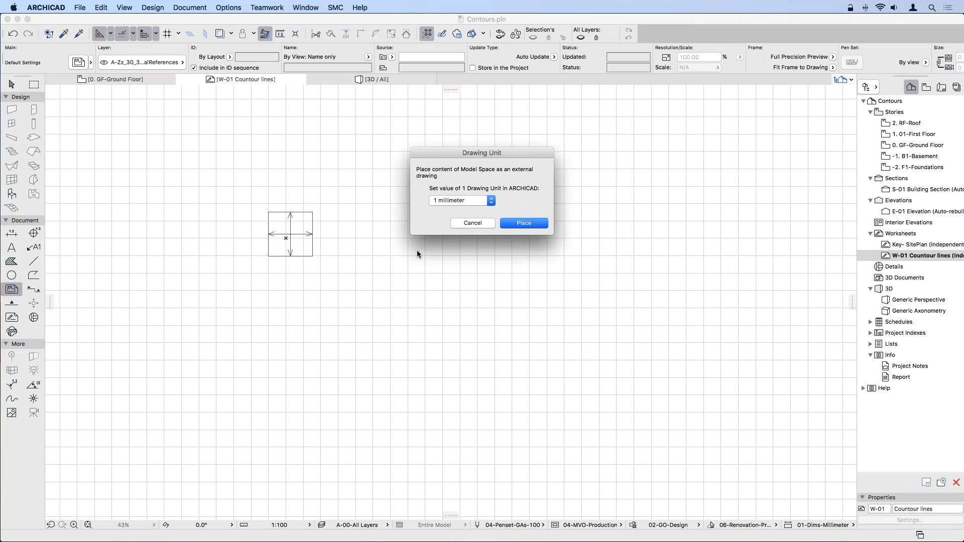
{"action": "left_click_drag", "start_coordinate": [512, 155], "coordinate": [499, 161]}
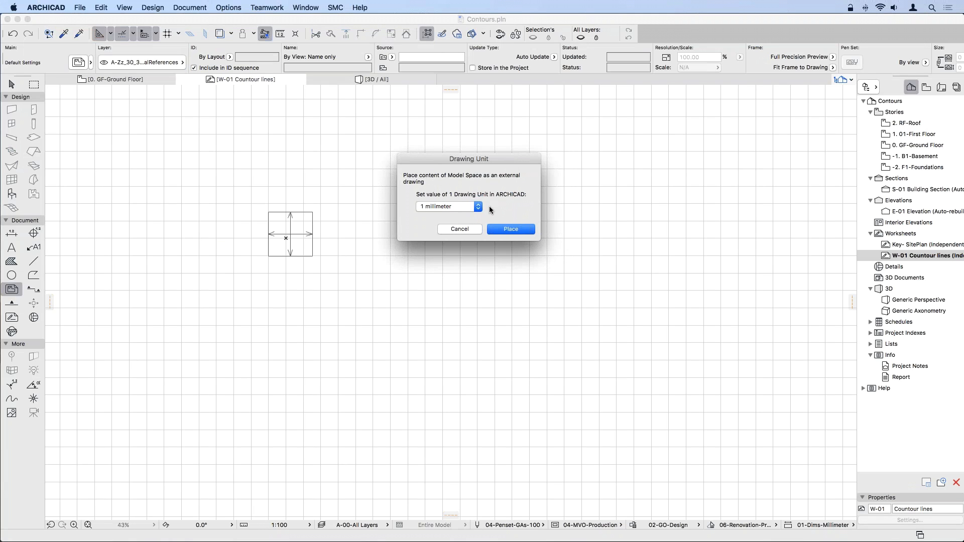
{"action": "left_click", "coordinate": [447, 210]}
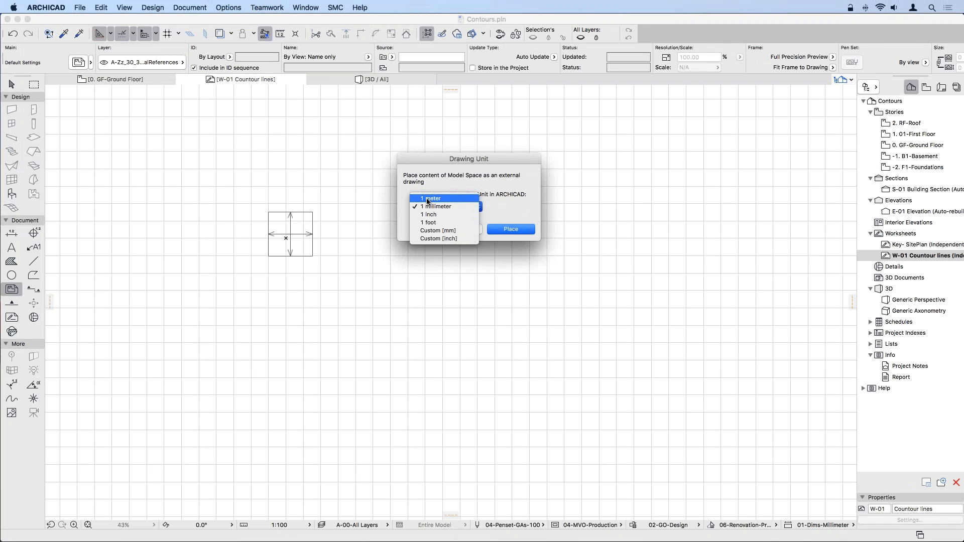
{"action": "left_click", "coordinate": [430, 199]}
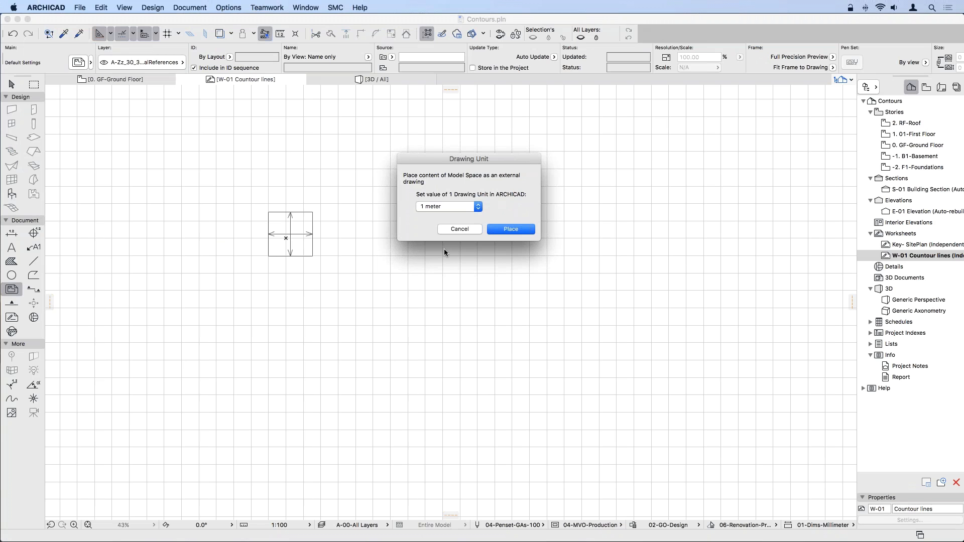
{"action": "left_click", "coordinate": [522, 230]}
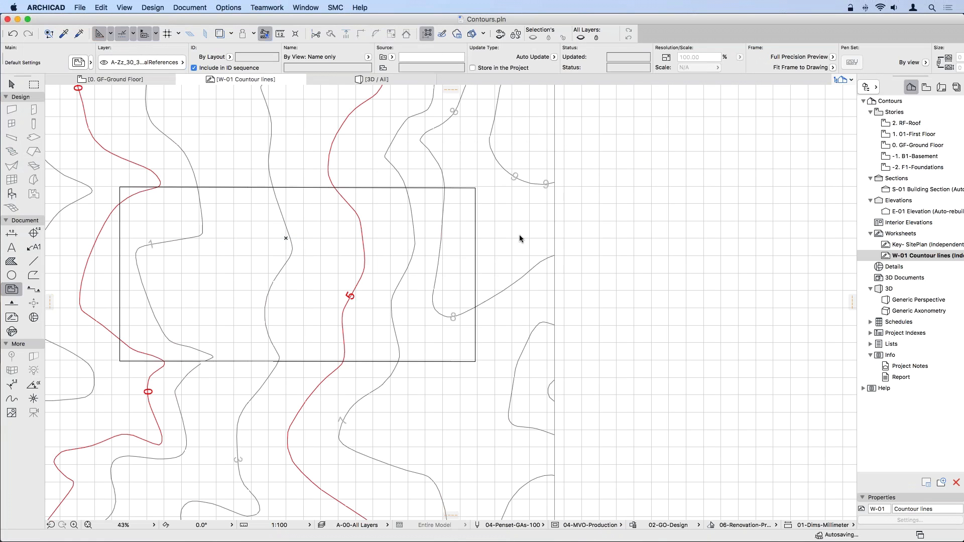
Explode the placed contour drawing into the current view on the drawing's layer, without keeping the original elements
{"action": "mouse_move", "coordinate": [351, 273]}
{"action": "middle_mouse_down"}
{"action": "mouse_move", "coordinate": [412, 267]}
{"action": "mouse_move", "coordinate": [429, 289]}
{"action": "middle_mouse_up"}
{"action": "scroll", "coordinate": [442, 268], "scroll_direction": "down", "scroll_amount": 5}
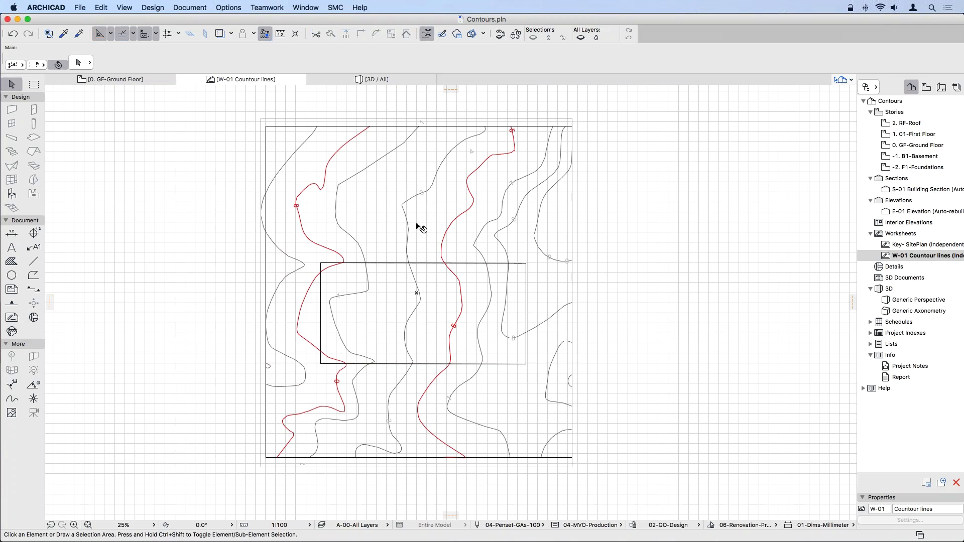
{"action": "left_click", "coordinate": [416, 226]}
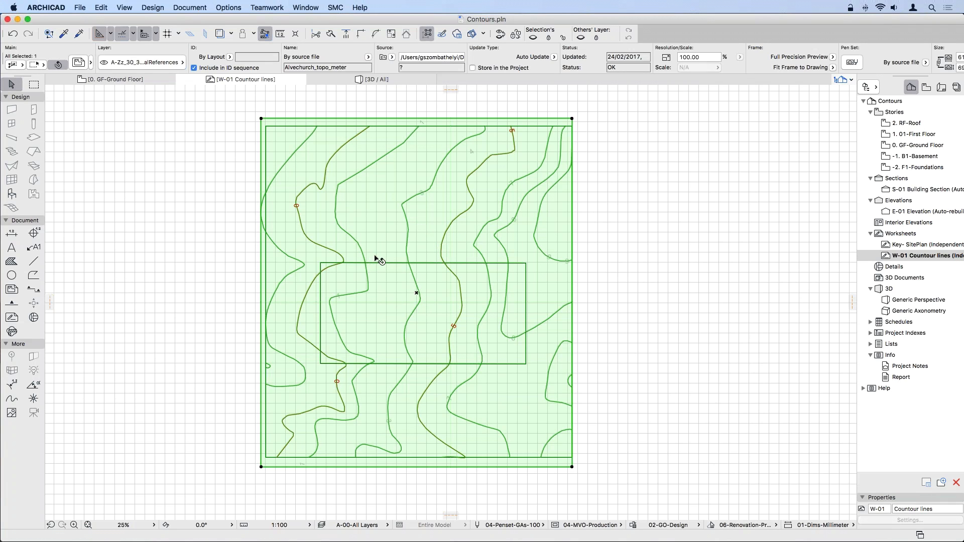
{"action": "right_click", "coordinate": [431, 215]}
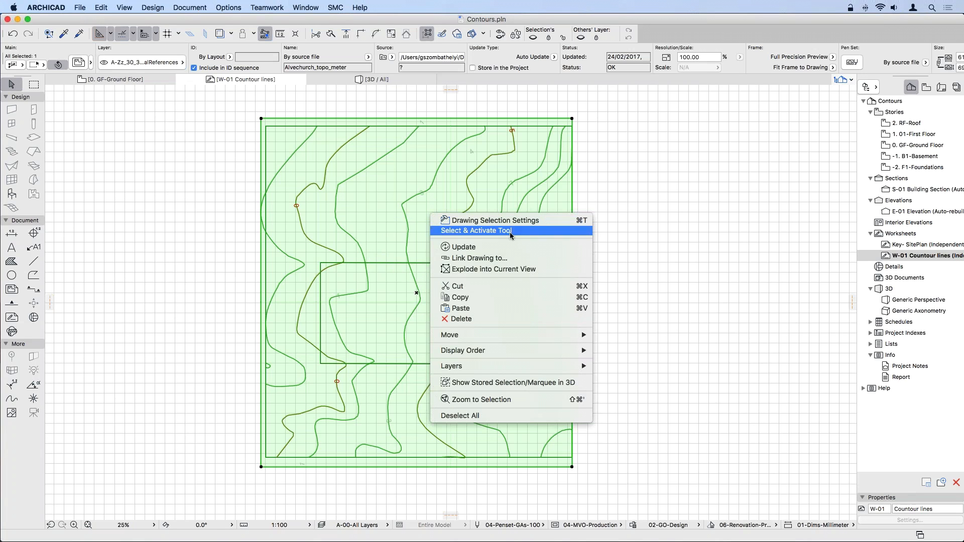
{"action": "left_click", "coordinate": [481, 271]}
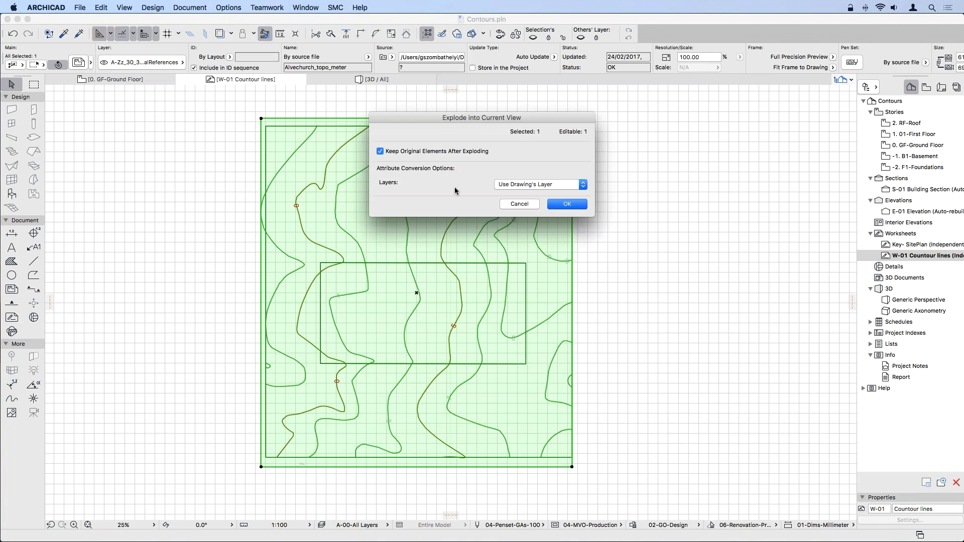
{"action": "left_click", "coordinate": [432, 151]}
{"action": "left_click", "coordinate": [566, 205]}
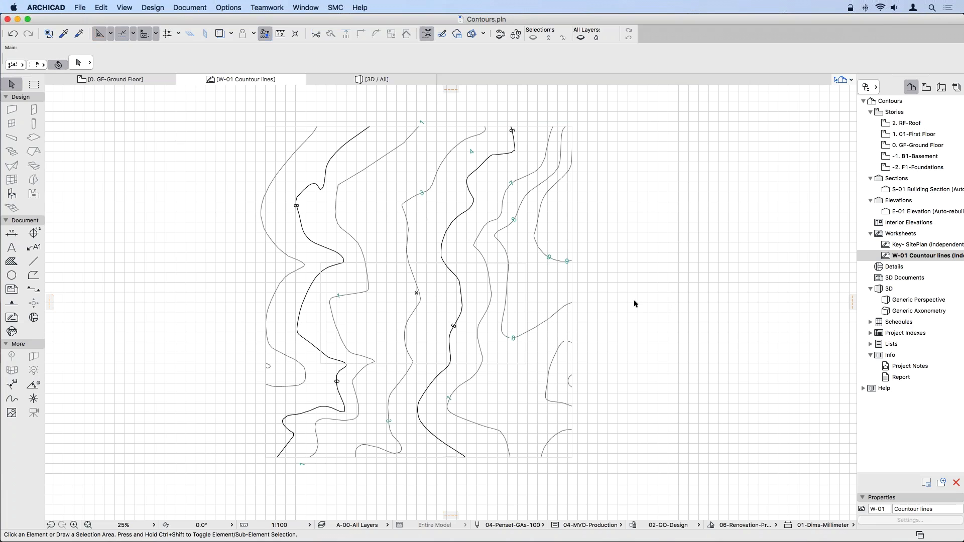
Switch to the ground floor plan and show the Trace & Reference palette with tracing turned on
{"action": "left_click", "coordinate": [107, 80]}
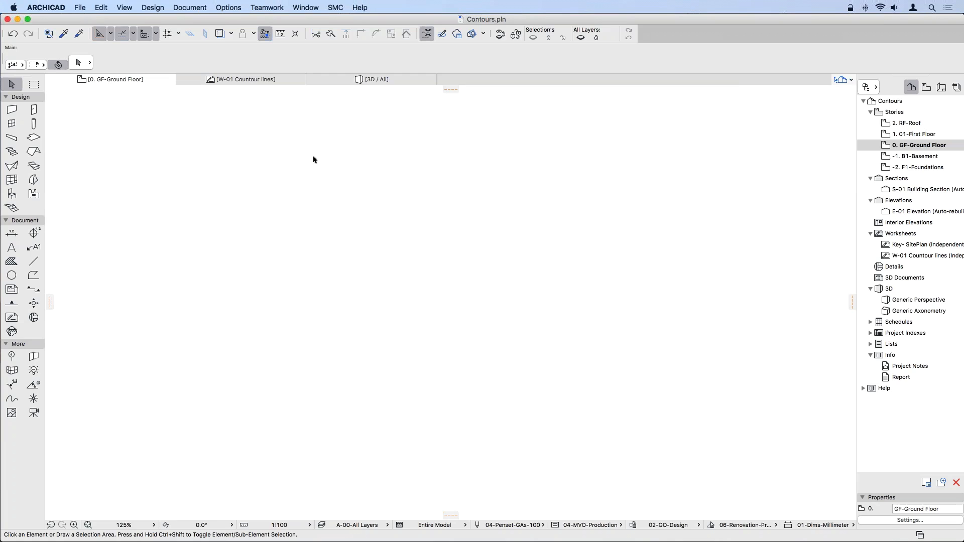
{"action": "left_click", "coordinate": [219, 34]}
{"action": "left_click", "coordinate": [231, 34]}
{"action": "left_click", "coordinate": [278, 189]}
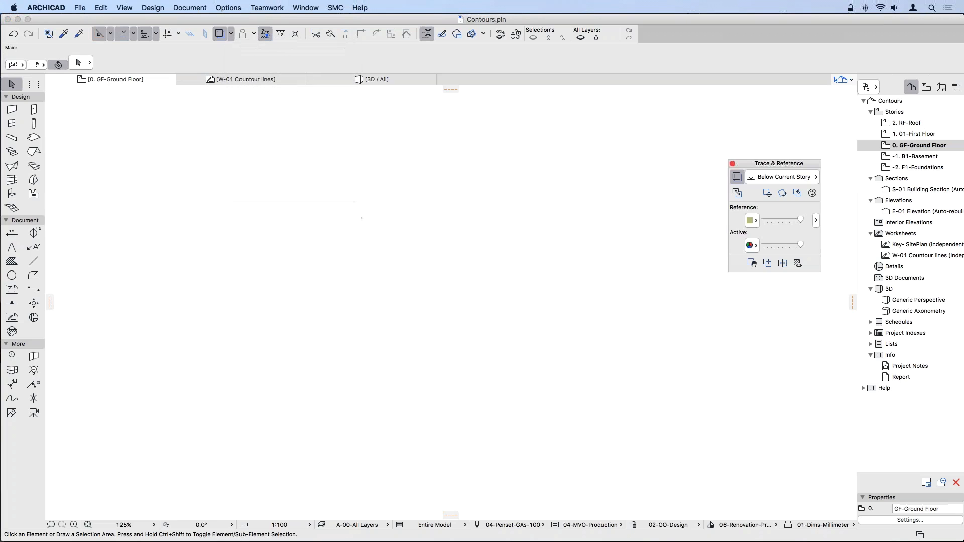
{"action": "mouse_move", "coordinate": [788, 165]}
{"action": "left_mouse_down"}
{"action": "mouse_move", "coordinate": [772, 161]}
{"action": "mouse_move", "coordinate": [767, 174]}
{"action": "left_mouse_up"}
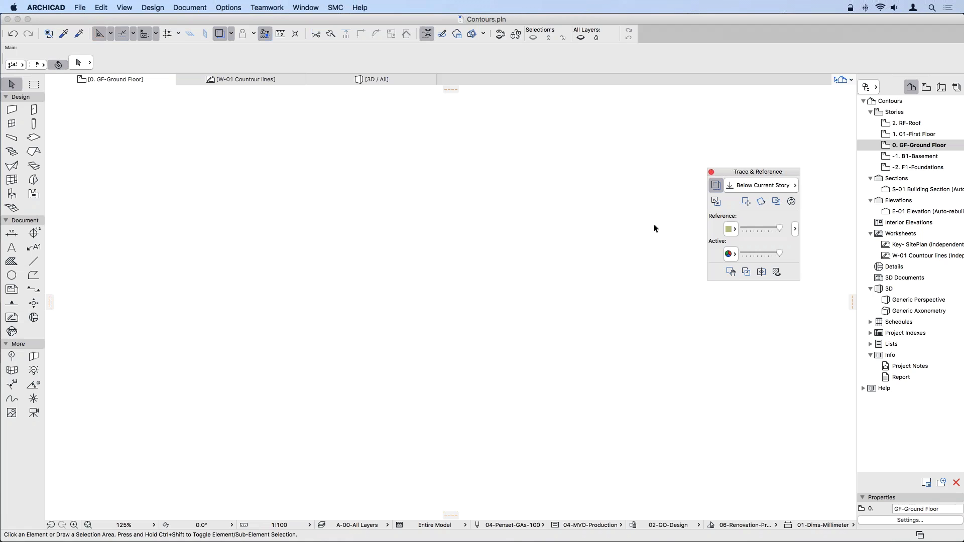
Set the W-01 Countour lines worksheet as the trace reference for the ground floor plan
{"action": "left_click", "coordinate": [748, 185]}
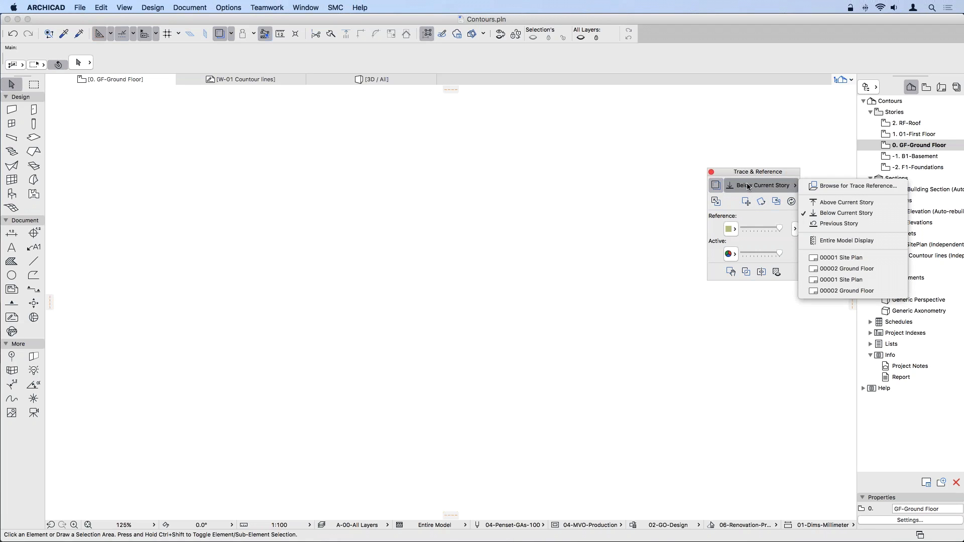
{"action": "left_click", "coordinate": [842, 189]}
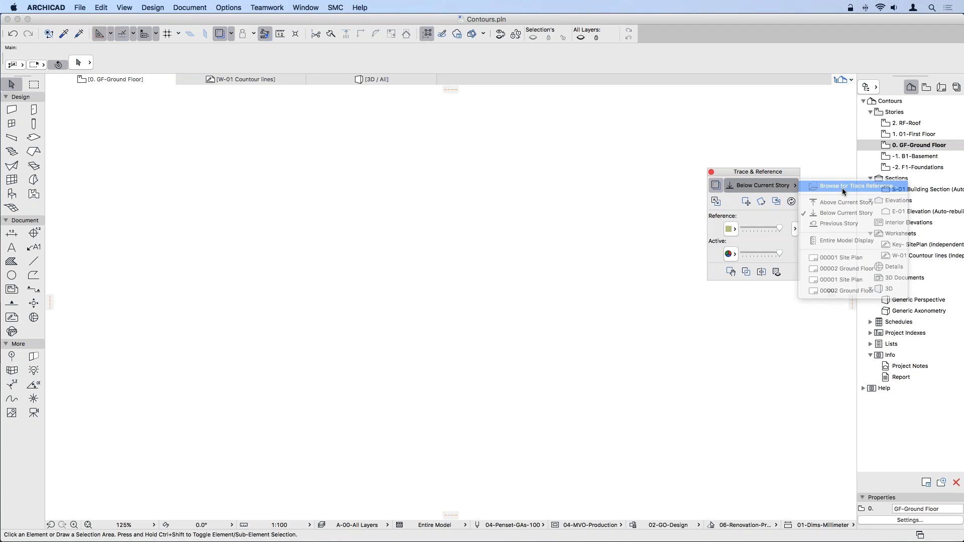
{"action": "scroll", "coordinate": [472, 281], "scroll_direction": "down", "scroll_amount": 1}
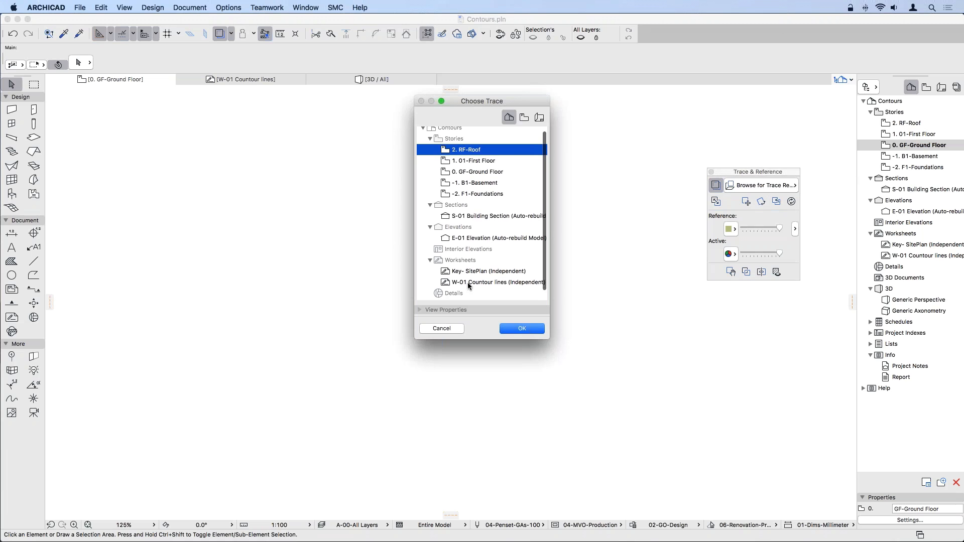
{"action": "left_click", "coordinate": [468, 284]}
{"action": "left_click", "coordinate": [522, 330]}
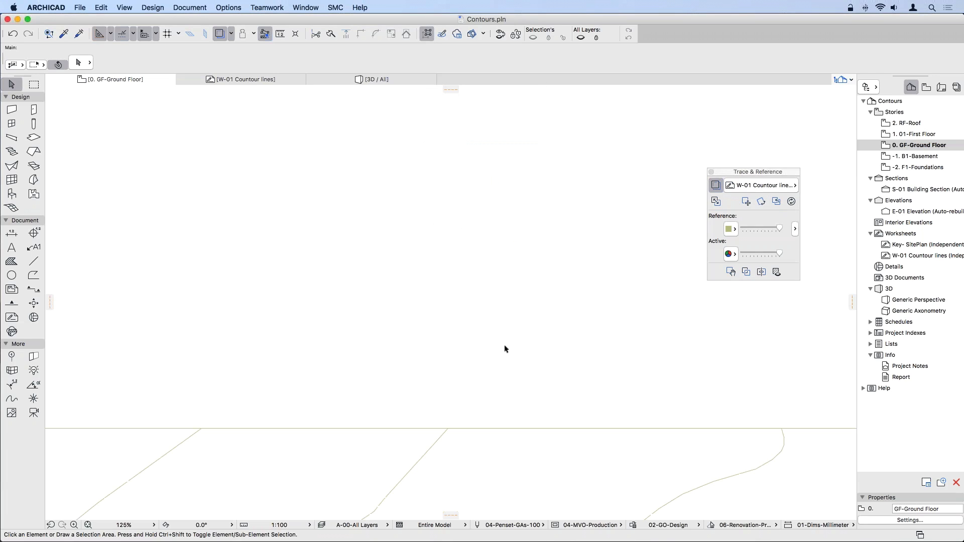
Activate the Mesh tool, review its default settings and accept them
{"action": "scroll", "coordinate": [505, 347], "scroll_direction": "down", "scroll_amount": 8}
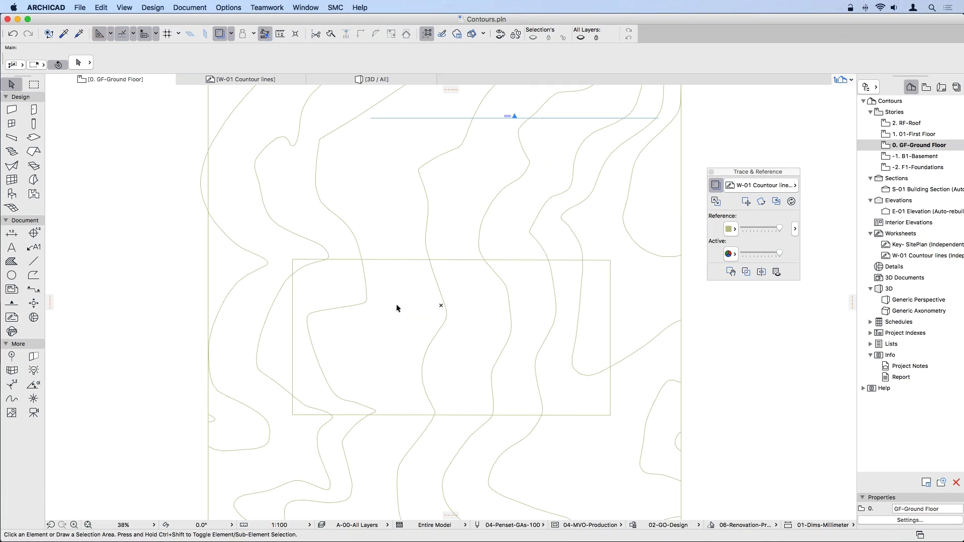
{"action": "left_click", "coordinate": [12, 208]}
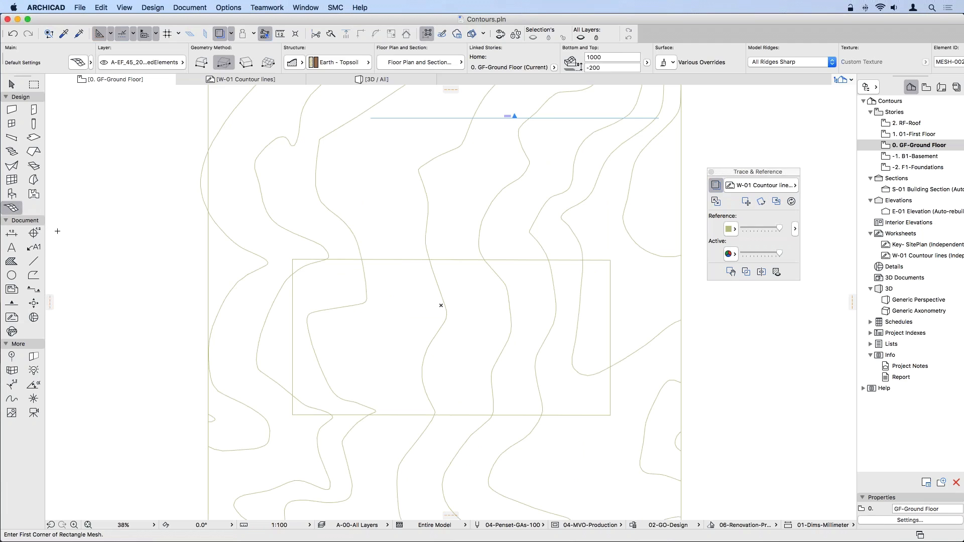
{"action": "double_click", "coordinate": [11, 208]}
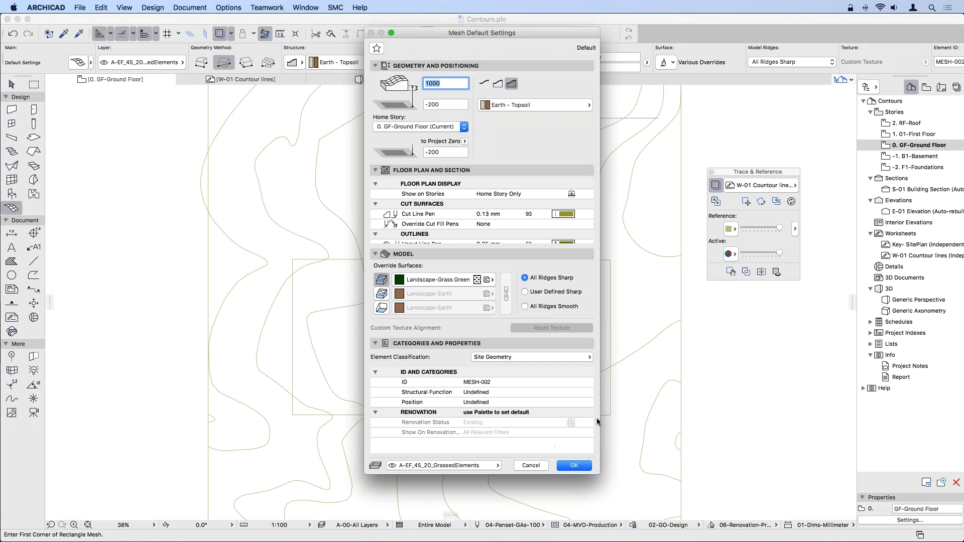
{"action": "left_click", "coordinate": [576, 464]}
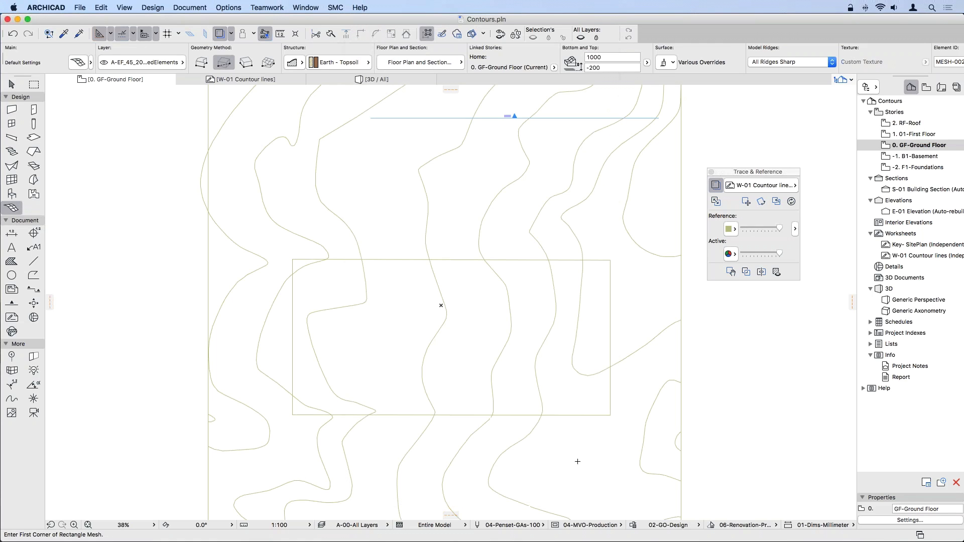
Draw a rectangular mesh corner to corner over the traced site rectangle and make fills transparent so the contours show through
{"action": "left_click", "coordinate": [292, 260]}
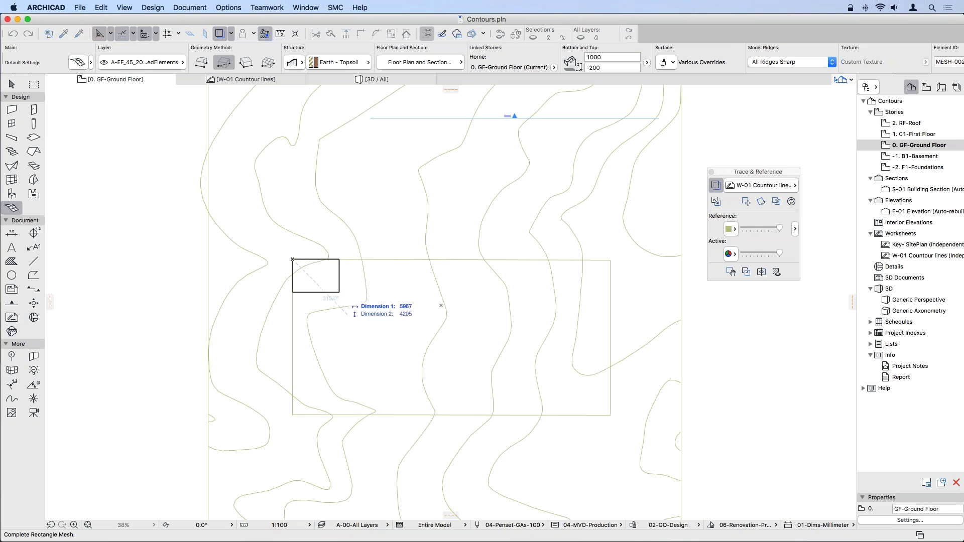
{"action": "left_click", "coordinate": [611, 415]}
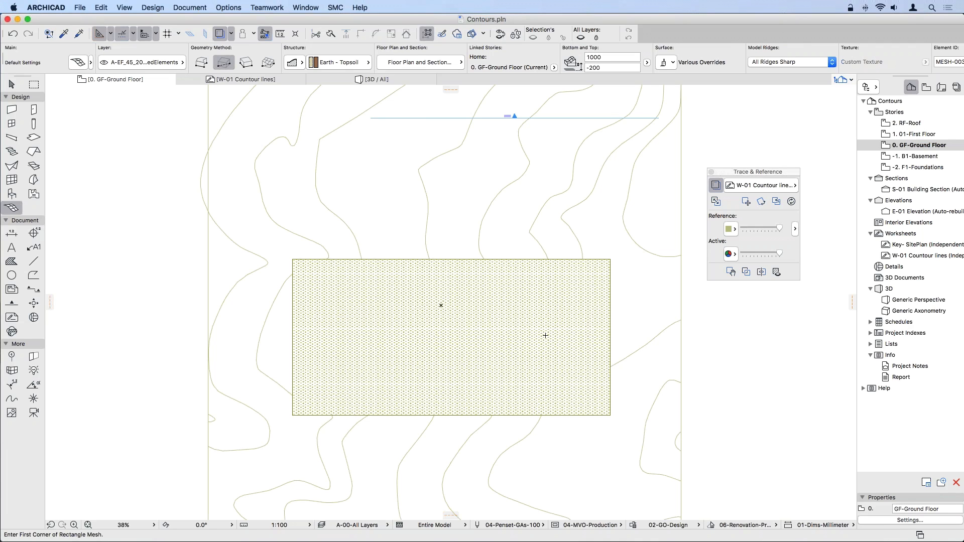
{"action": "left_click", "coordinate": [747, 272]}
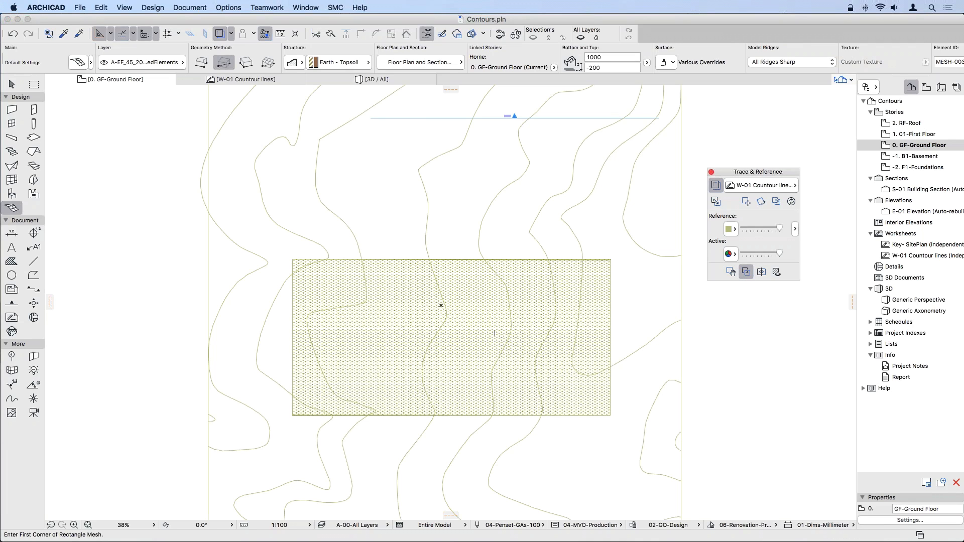
Select the mesh and make Text elements visible in the traced worksheet reference
{"action": "left_click", "coordinate": [396, 328], "text": "shift"}
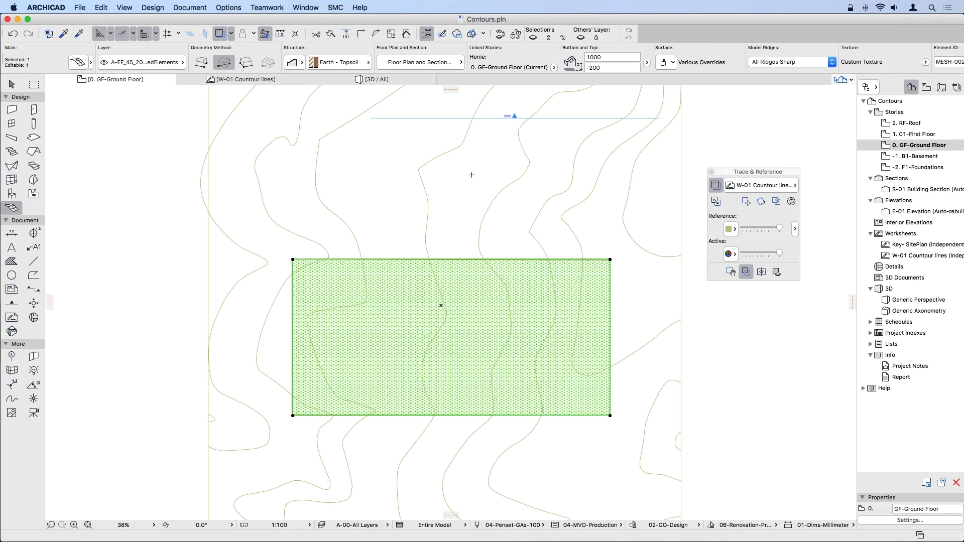
{"action": "left_click", "coordinate": [795, 229]}
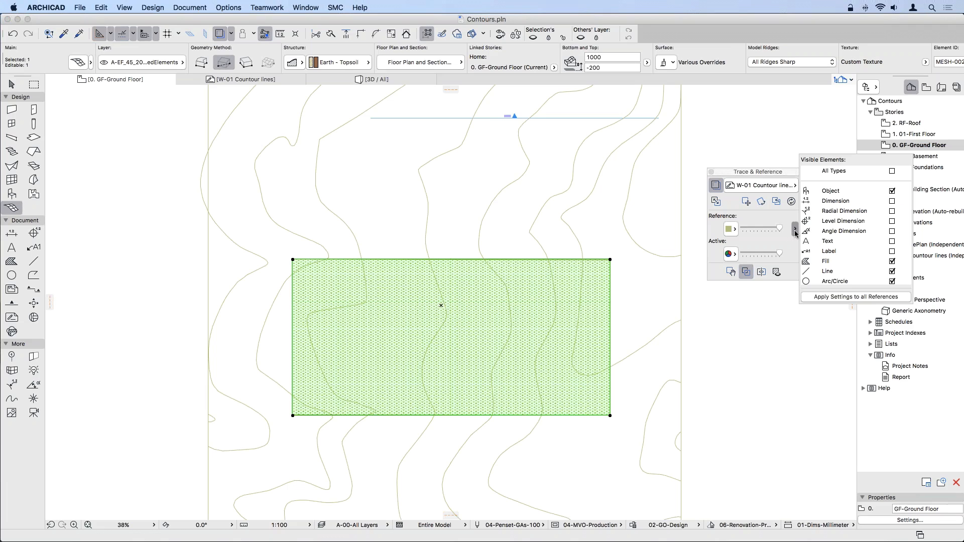
{"action": "left_click", "coordinate": [893, 242]}
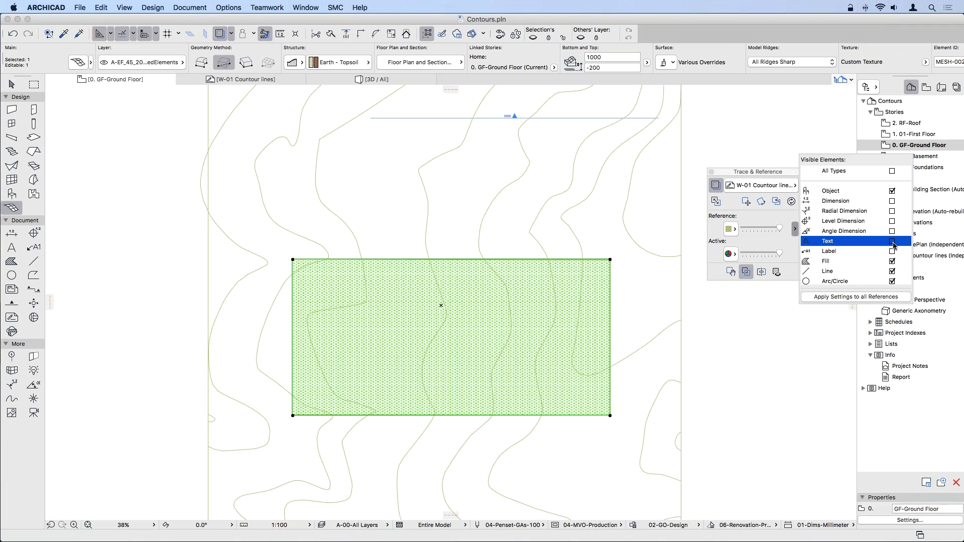
{"action": "left_click", "coordinate": [722, 172]}
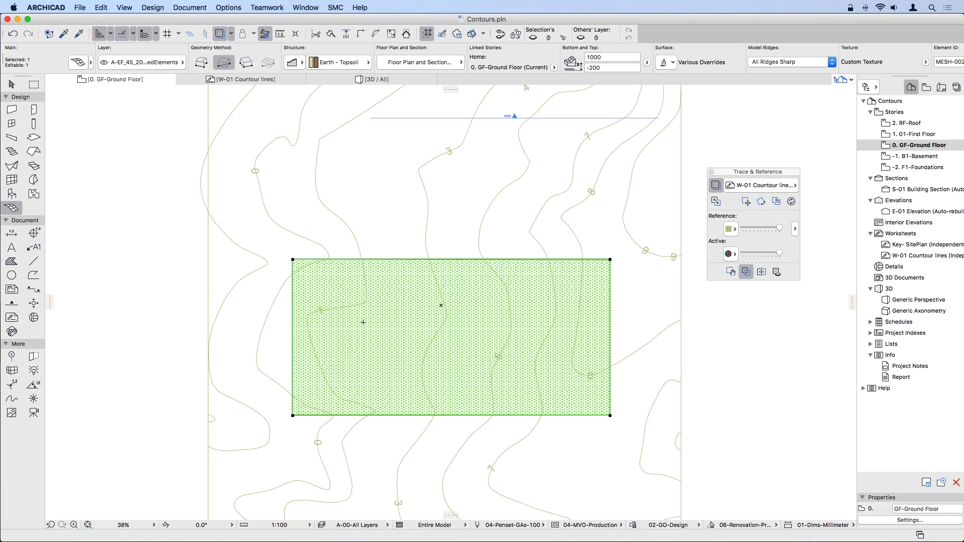
Add new mesh points along the traced 0, 1 and 3 contours within the mesh, fitted to user ridges
{"action": "left_click", "coordinate": [303, 267]}
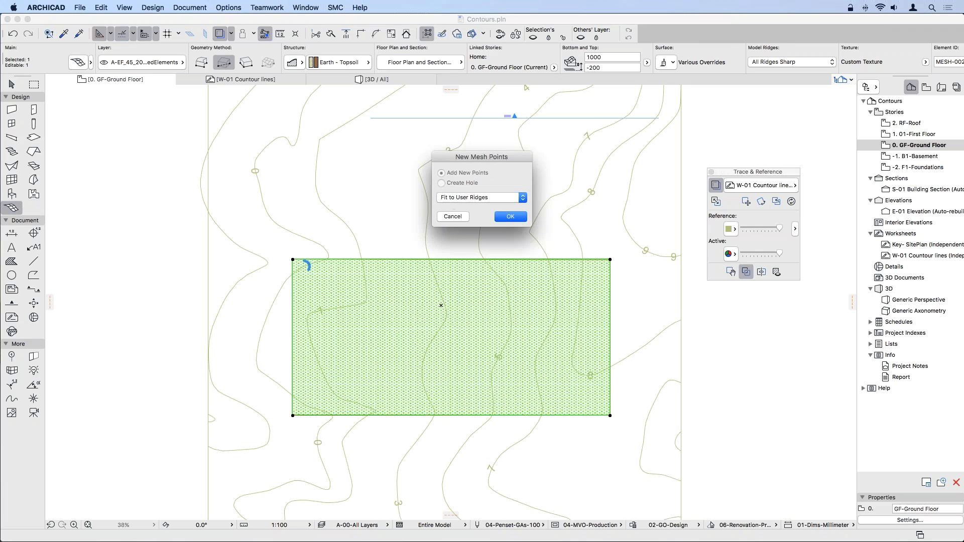
{"action": "left_click", "coordinate": [508, 217]}
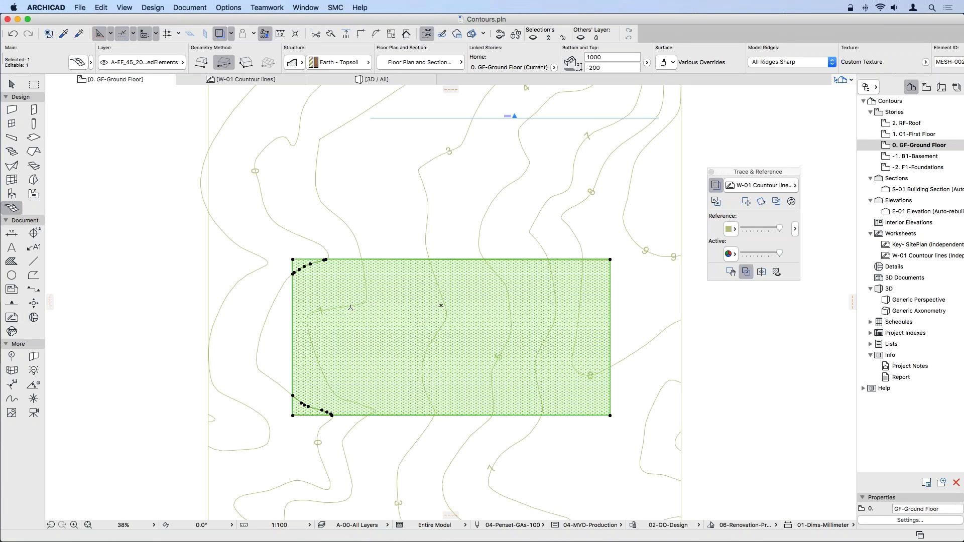
{"action": "double_click", "coordinate": [350, 306]}
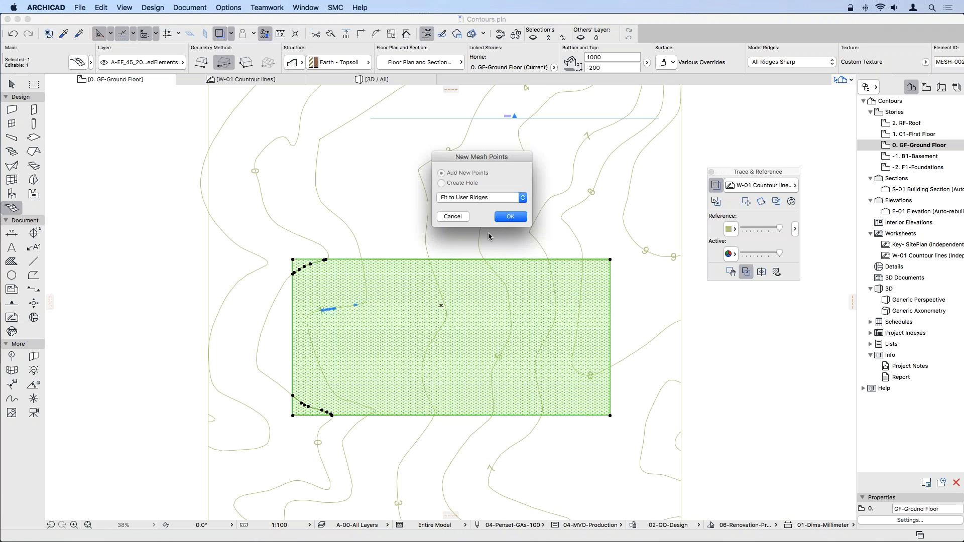
{"action": "left_click", "coordinate": [510, 219]}
{"action": "double_click", "coordinate": [437, 283]}
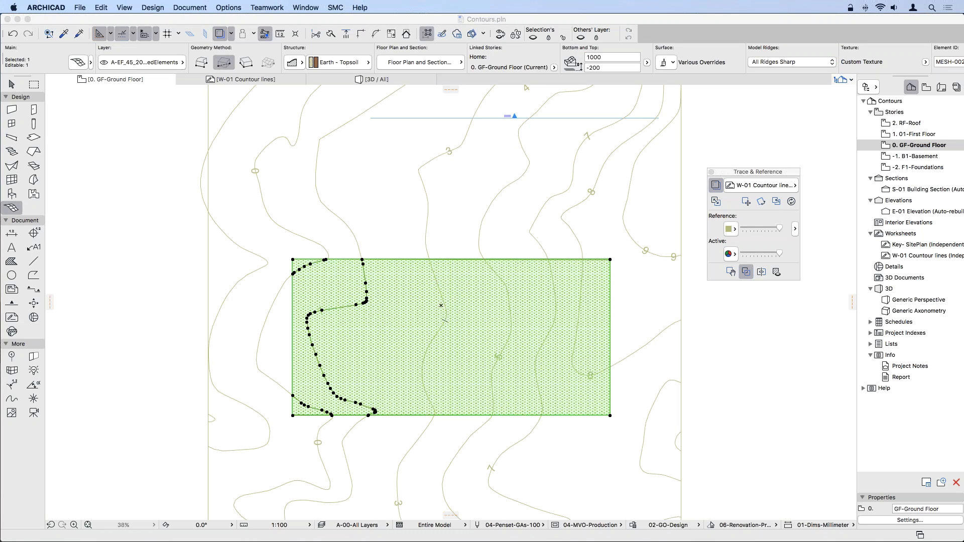
{"action": "left_click", "coordinate": [509, 218]}
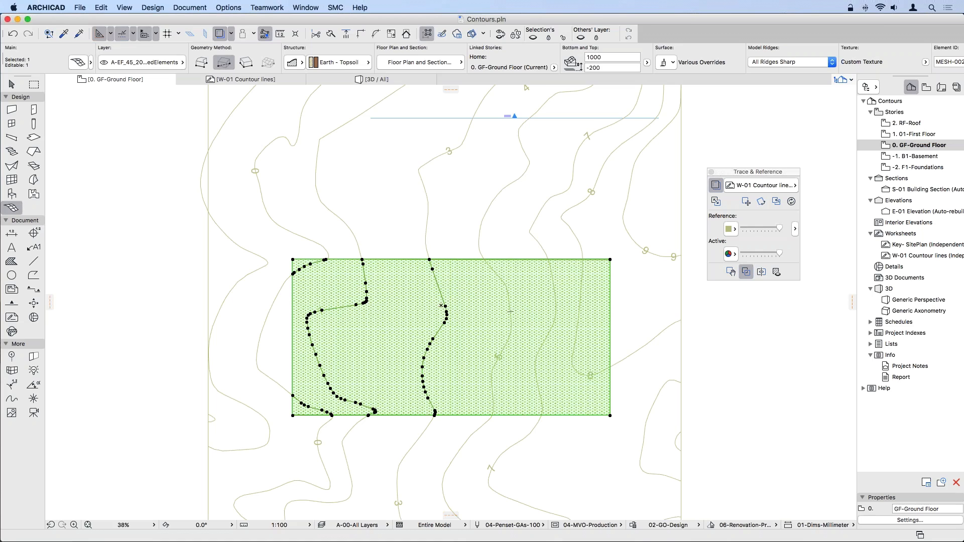
Add new mesh points along the three remaining traced contours up to the one labelled 8, fitted to user ridges
{"action": "left_click", "coordinate": [510, 312]}
{"action": "left_click", "coordinate": [510, 217]}
{"action": "left_click", "coordinate": [555, 318]}
{"action": "left_click", "coordinate": [511, 216]}
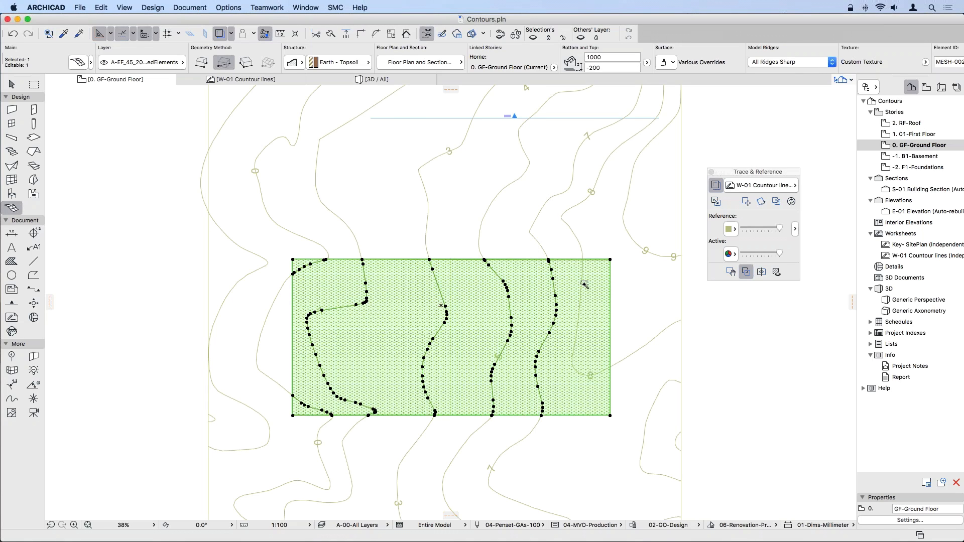
{"action": "left_click", "coordinate": [576, 205]}
{"action": "left_click", "coordinate": [510, 217]}
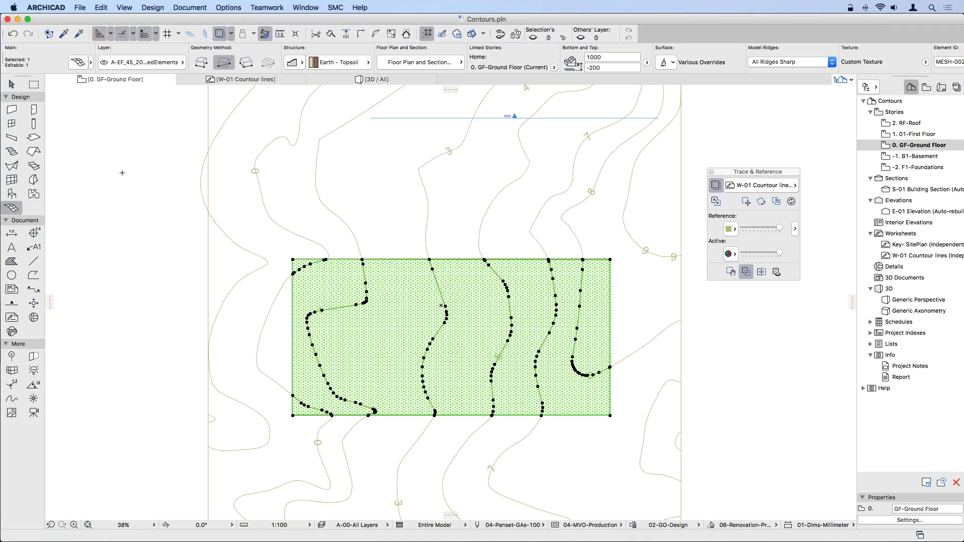
Set the mesh point height of the contour labelled 1 to 1000, applied to all its points
{"action": "left_click", "coordinate": [12, 83]}
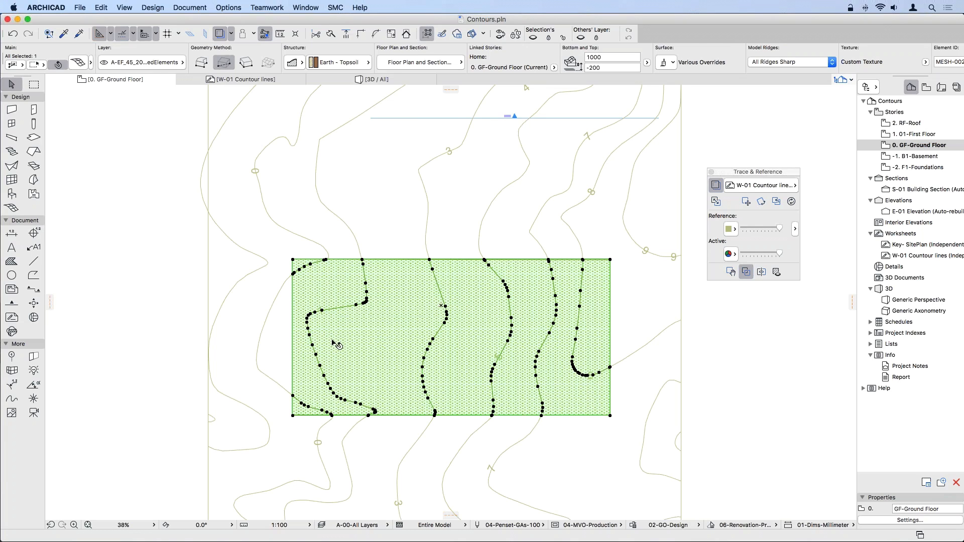
{"action": "left_click", "coordinate": [367, 293]}
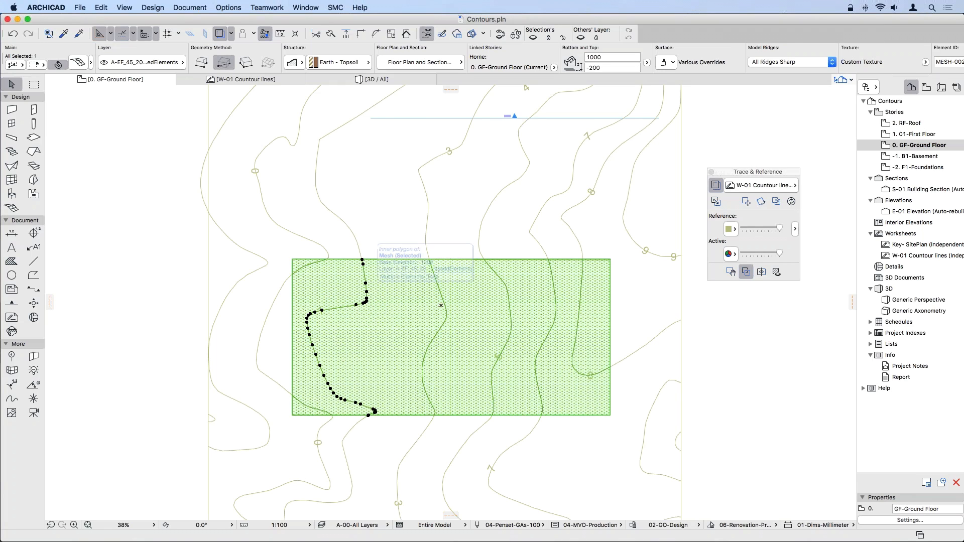
{"action": "left_click", "coordinate": [366, 292]}
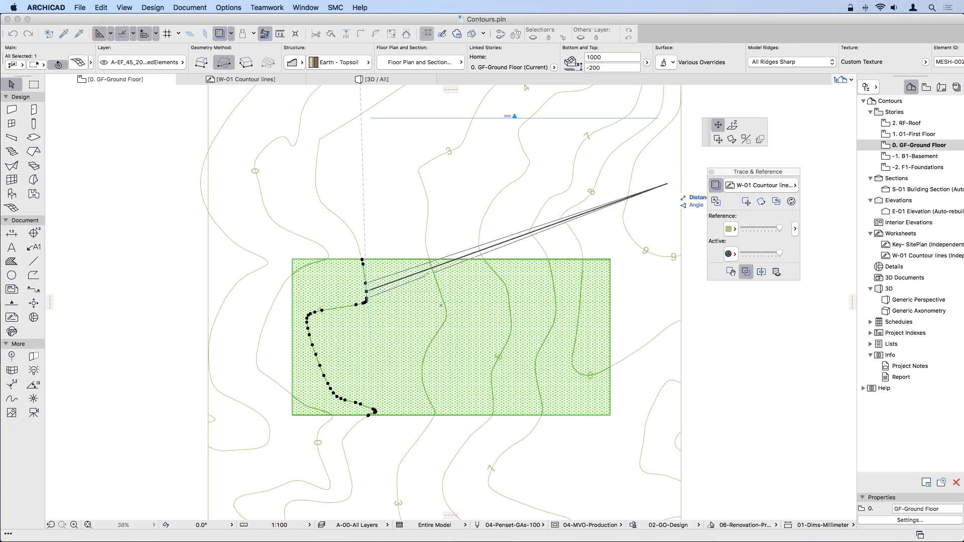
{"action": "left_click", "coordinate": [733, 126]}
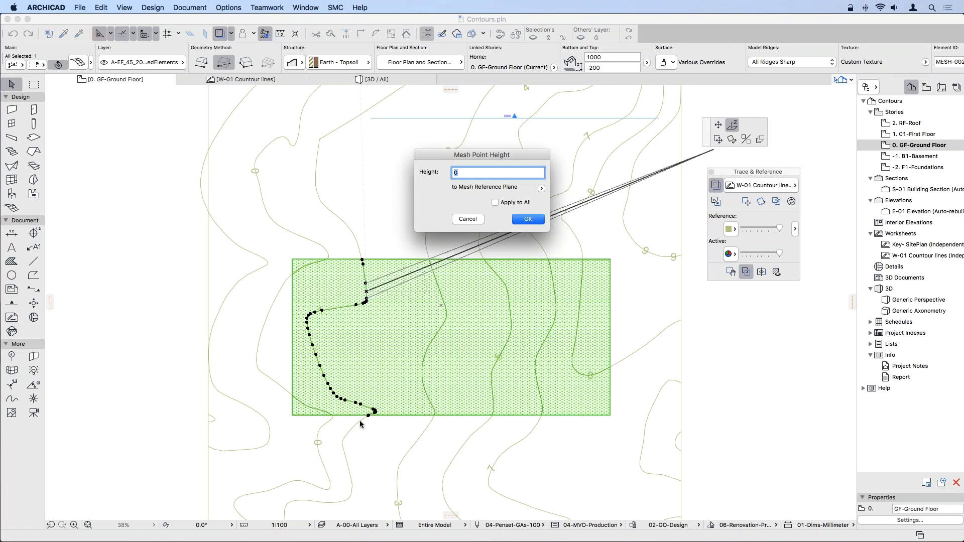
{"action": "type", "text": "1000"}
{"action": "left_click", "coordinate": [495, 203]}
{"action": "left_click", "coordinate": [526, 220]}
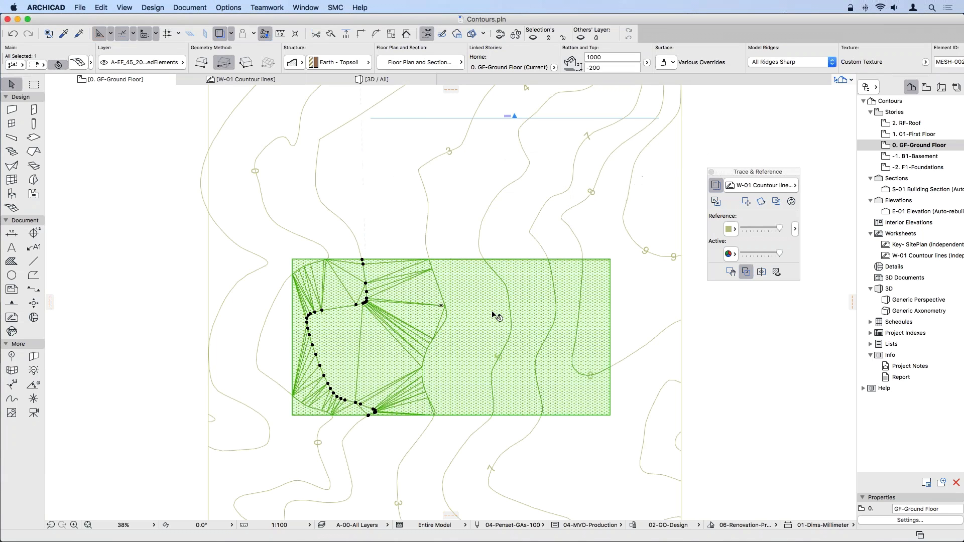
Raise all mesh points of the contour labelled 3 to match its label, and those of the next contour to 5000
{"action": "left_click", "coordinate": [439, 287]}
{"action": "left_click", "coordinate": [446, 307]}
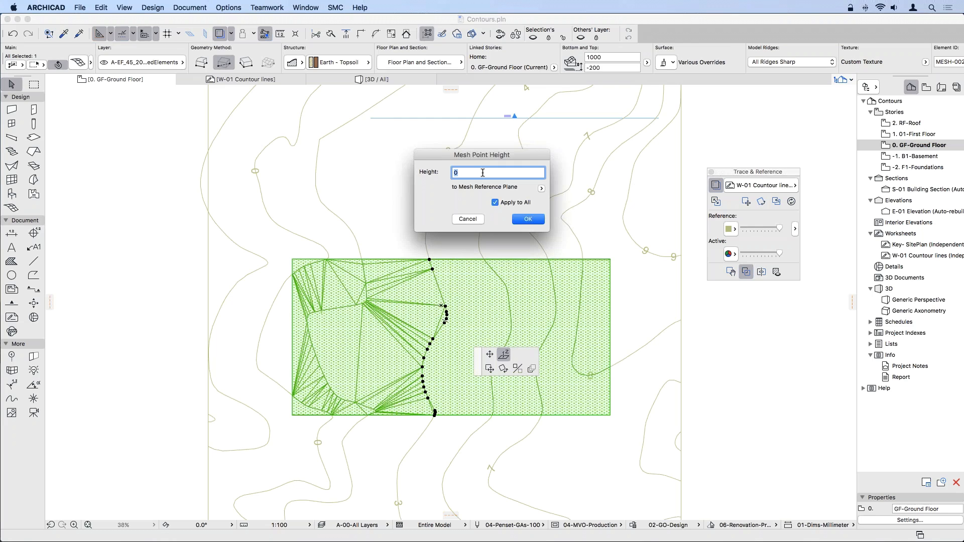
{"action": "key", "text": "Return"}
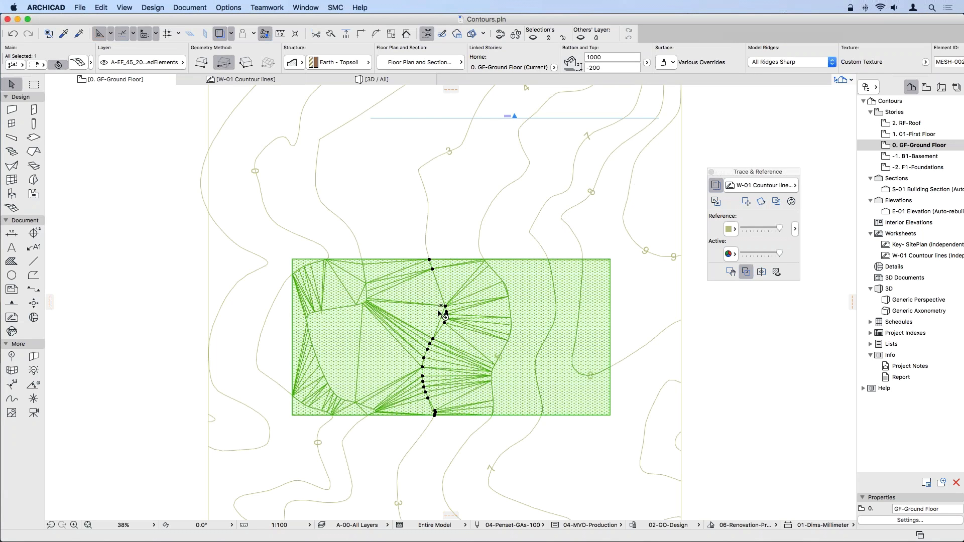
{"action": "left_click", "coordinate": [504, 286]}
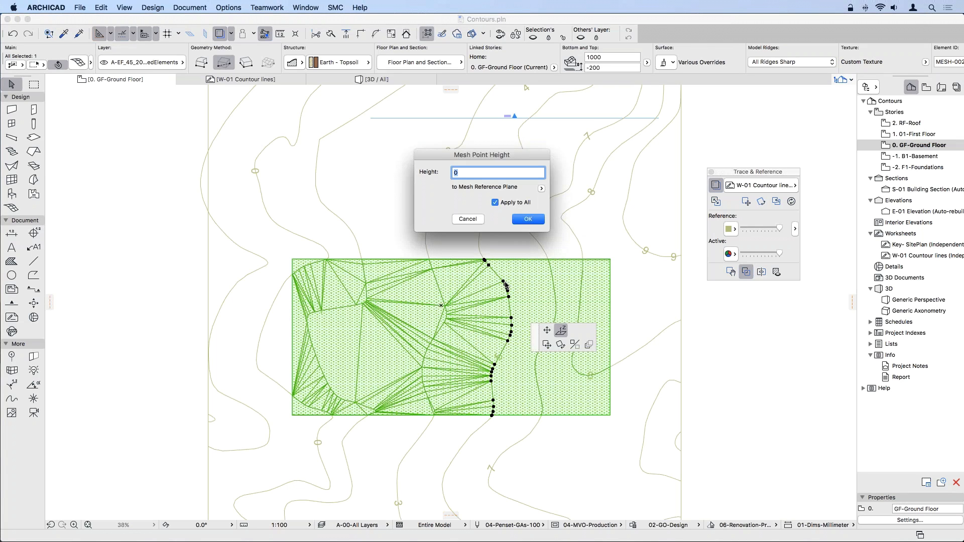
{"action": "type", "text": "5000"}
{"action": "key", "text": "Return"}
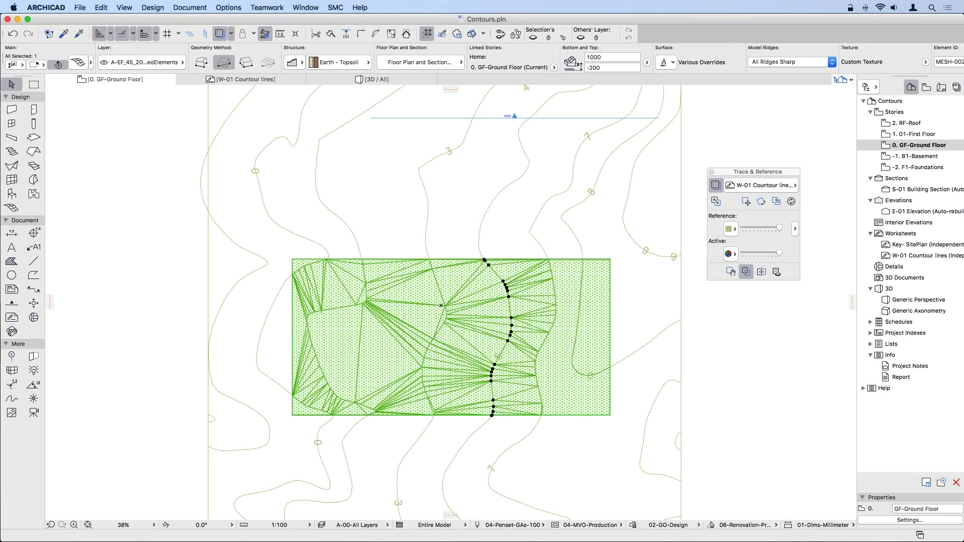
Set the height of all mesh points to 7000 on the contour labelled 7 and to 8000 on the one labelled 8
{"action": "left_click", "coordinate": [555, 292]}
{"action": "double_click", "coordinate": [554, 279]}
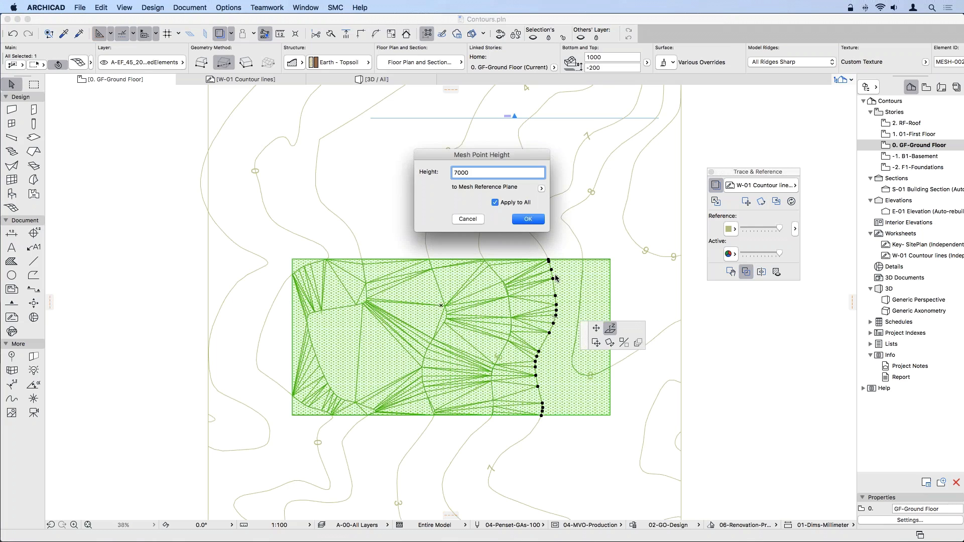
{"action": "type", "text": "7000"}
{"action": "key", "text": "Return"}
{"action": "left_click", "coordinate": [583, 285]}
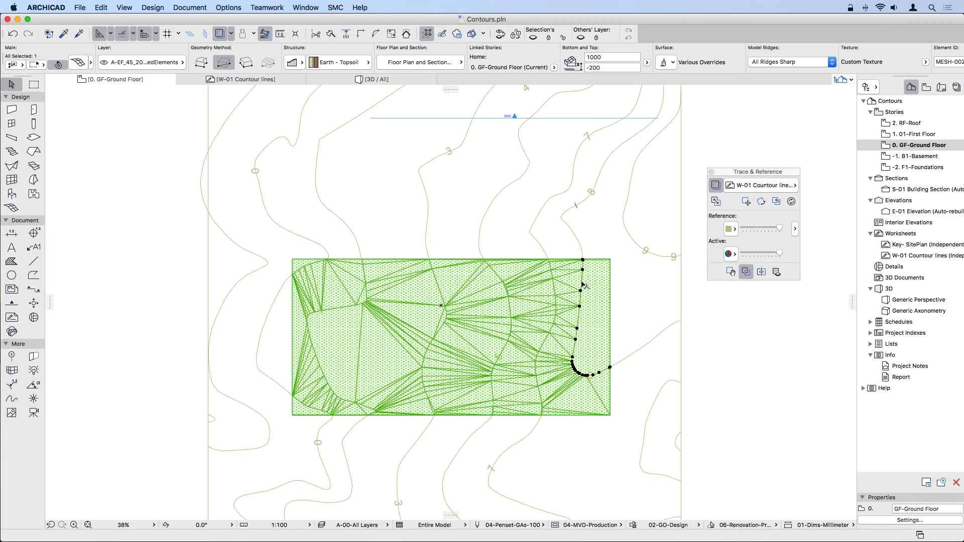
{"action": "double_click", "coordinate": [580, 293]}
{"action": "type", "text": "8000"}
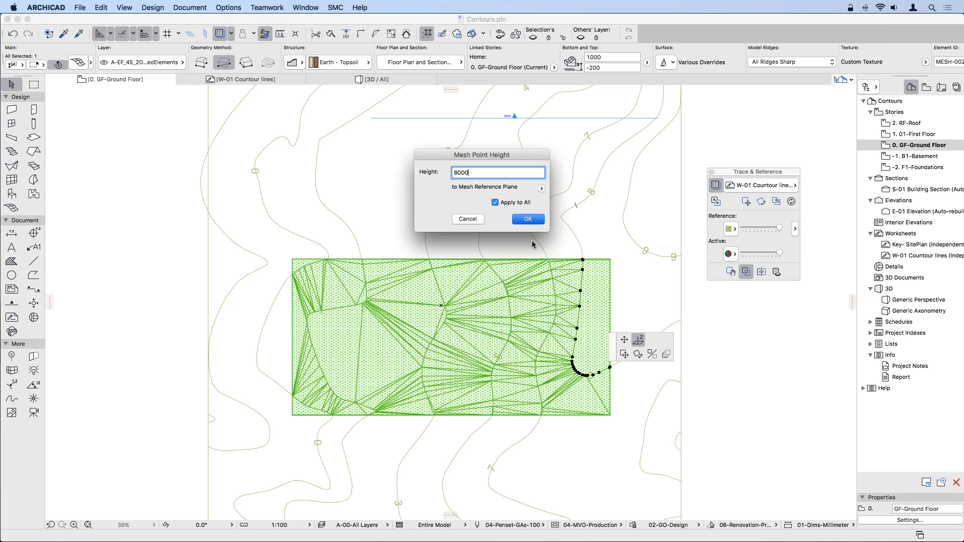
{"action": "key", "text": "Return"}
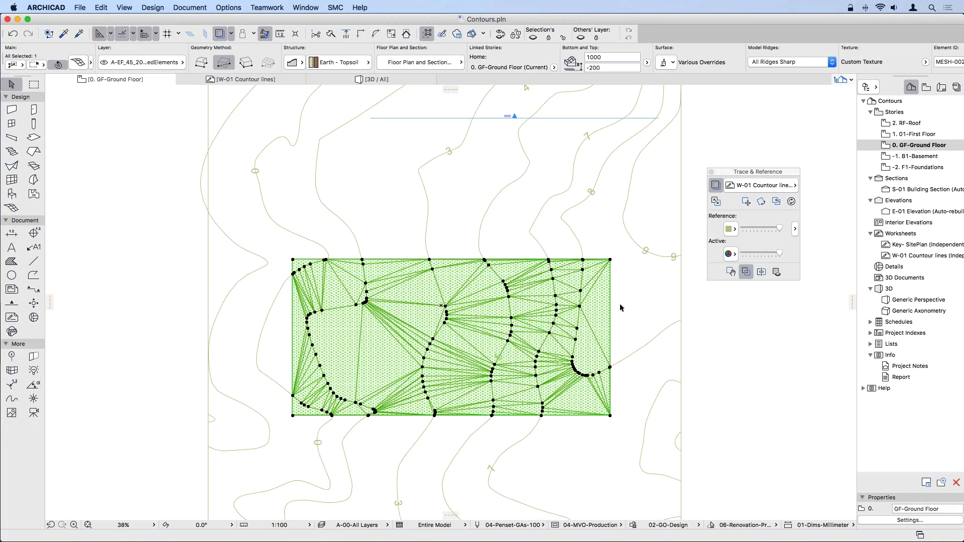
Set the mesh's upper right corner point to a height of 8000 and its lower right corner point to 7000
{"action": "left_click", "coordinate": [610, 261]}
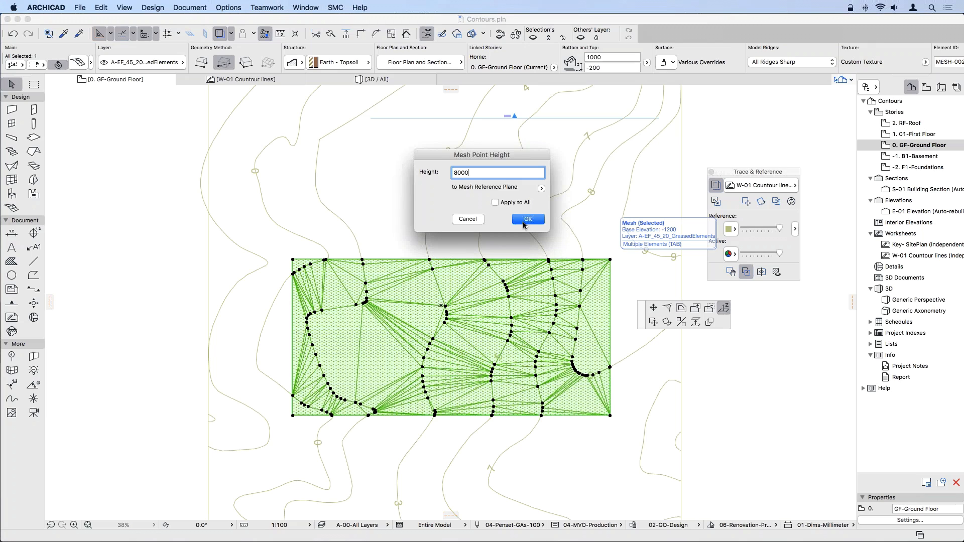
{"action": "left_click", "coordinate": [523, 219]}
{"action": "left_click", "coordinate": [611, 415]}
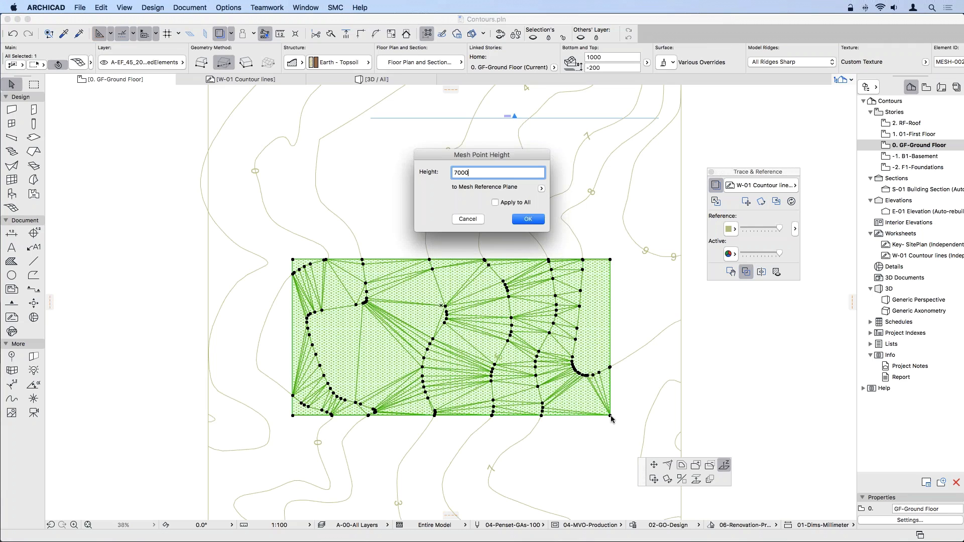
{"action": "type", "text": "7000"}
{"action": "left_click", "coordinate": [530, 220]}
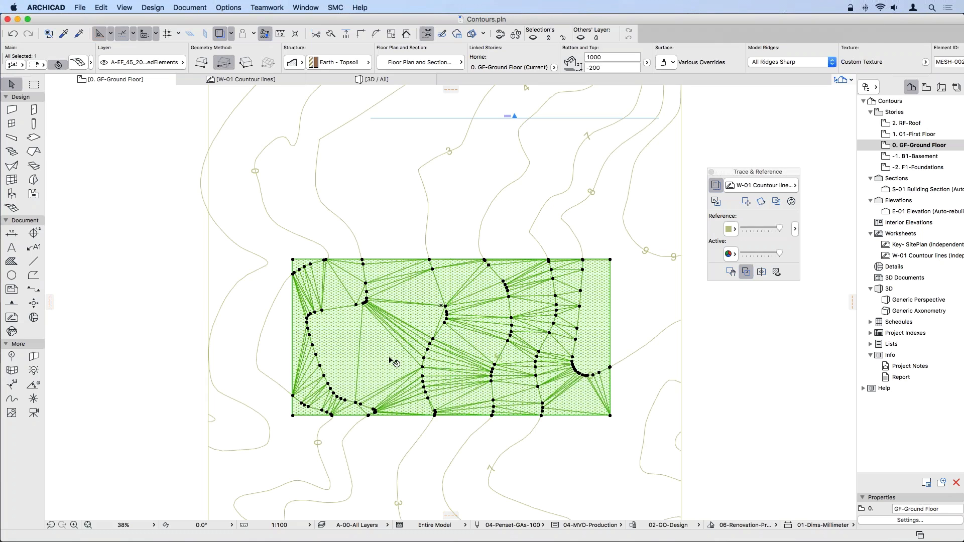
Turn off the trace reference and deselect the mesh
{"action": "scroll", "coordinate": [454, 340], "scroll_direction": "down", "scroll_amount": 2}
{"action": "left_click", "coordinate": [716, 189]}
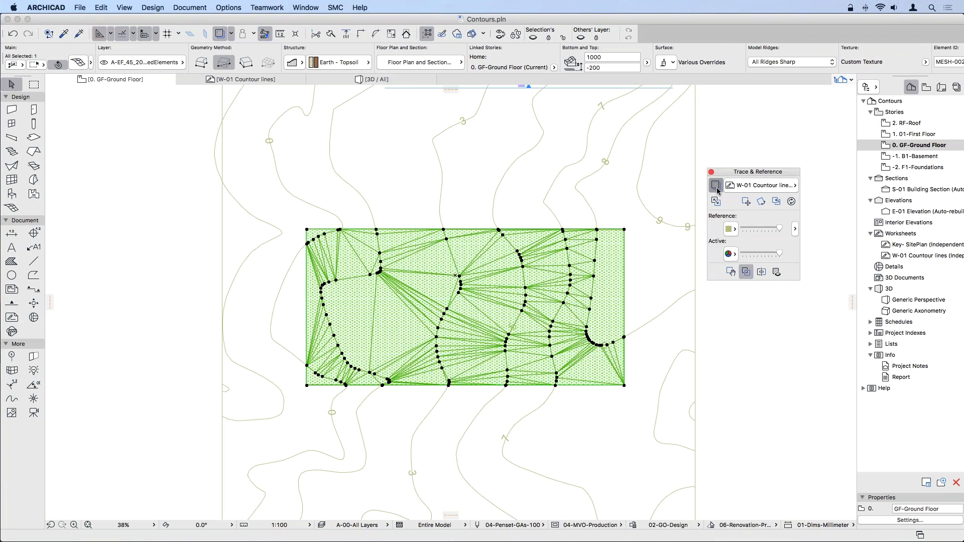
{"action": "left_click", "coordinate": [675, 312]}
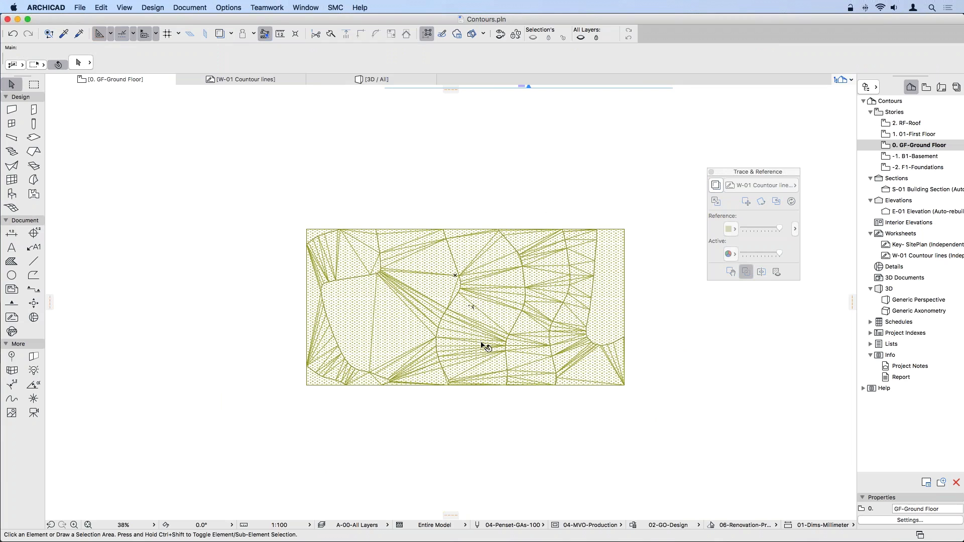
Inspect the terrain mesh in 3D from several angles and select it to examine its ridges and points
{"action": "left_click", "coordinate": [376, 80]}
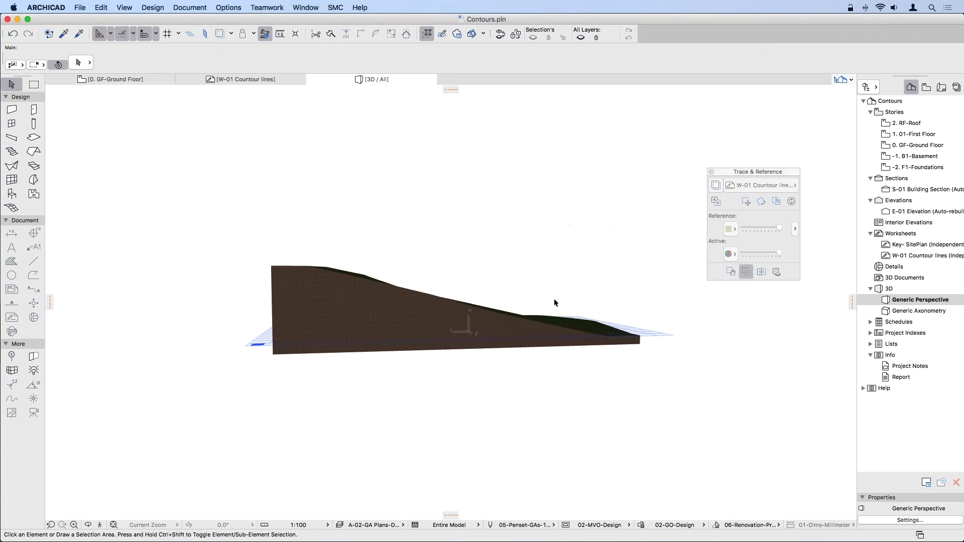
{"action": "middle_click_drag", "start_coordinate": [564, 241], "coordinate": [333, 323], "text": "shift"}
{"action": "middle_click_drag", "start_coordinate": [607, 331], "coordinate": [508, 336], "text": "shift"}
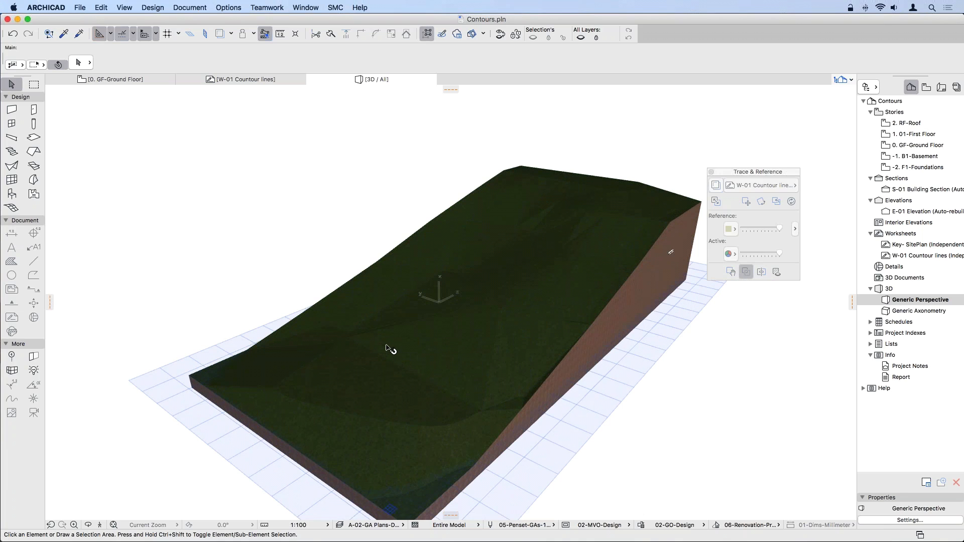
{"action": "left_click", "coordinate": [538, 272]}
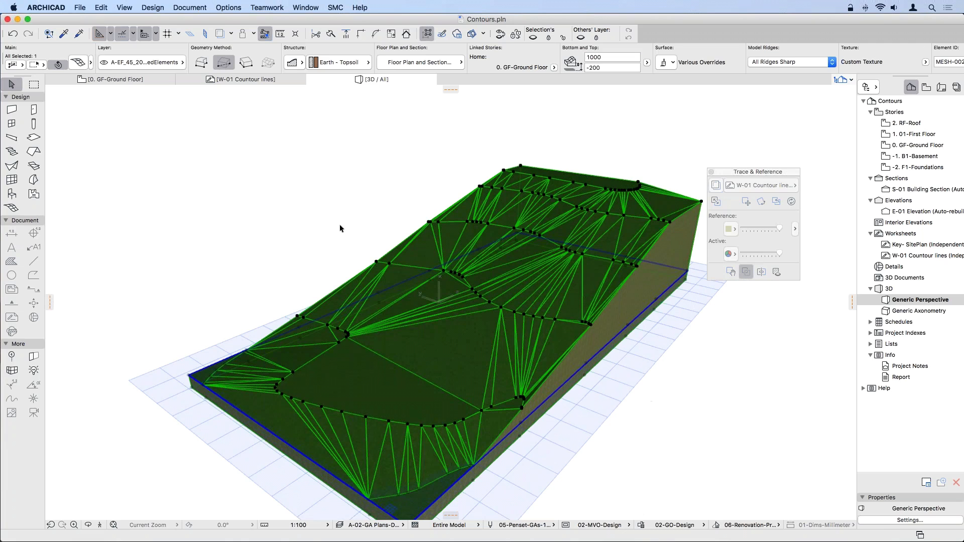
Set the selected terrain mesh's ridges to All Ridges Smooth, deselect it and view its surface in 3D
{"action": "key", "text": "super+c"}
{"action": "left_click", "coordinate": [541, 307]}
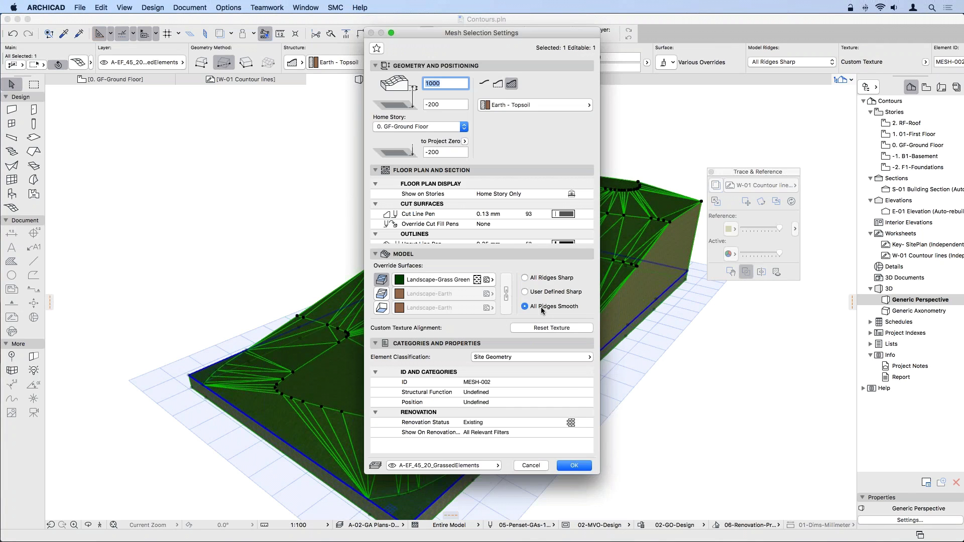
{"action": "left_click", "coordinate": [574, 464]}
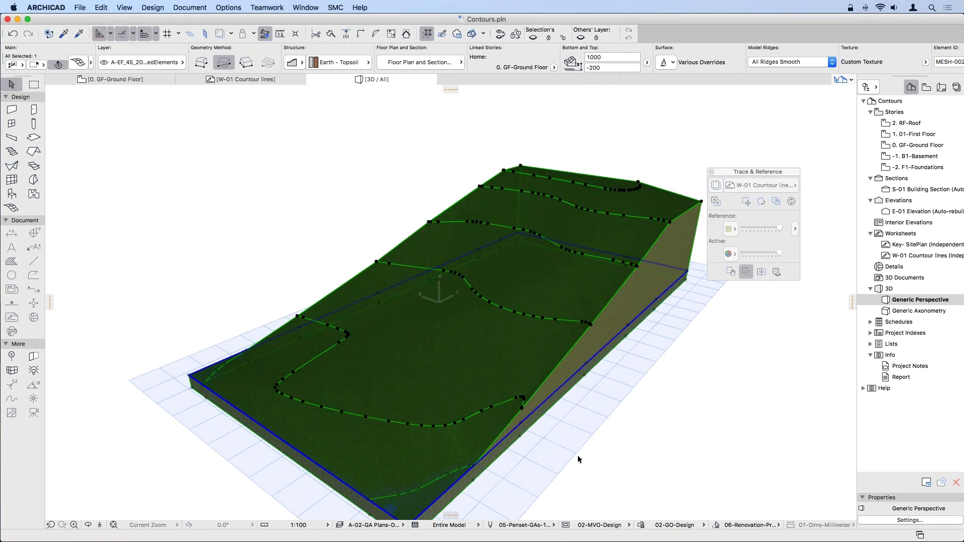
{"action": "left_click", "coordinate": [608, 425]}
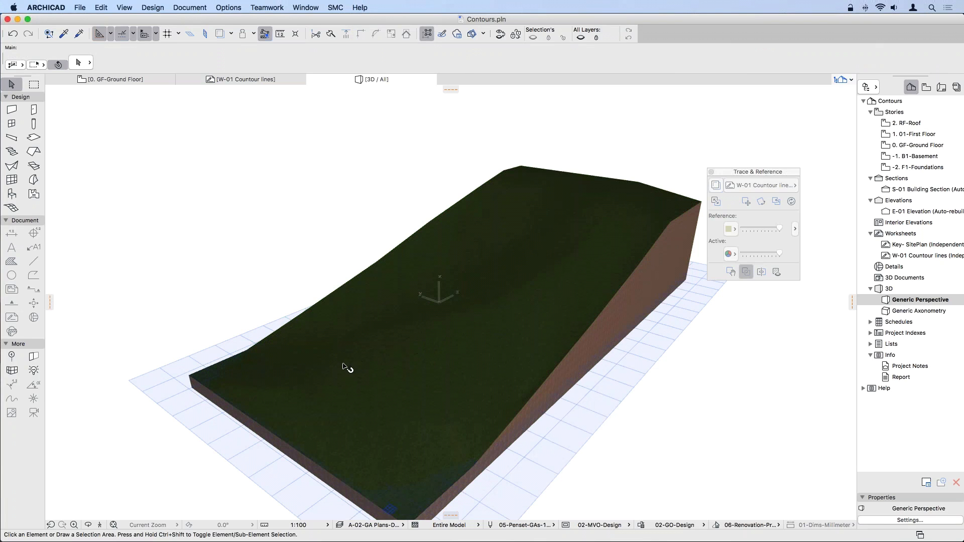
{"action": "middle_click_drag", "start_coordinate": [346, 370], "coordinate": [312, 357], "text": "shift"}
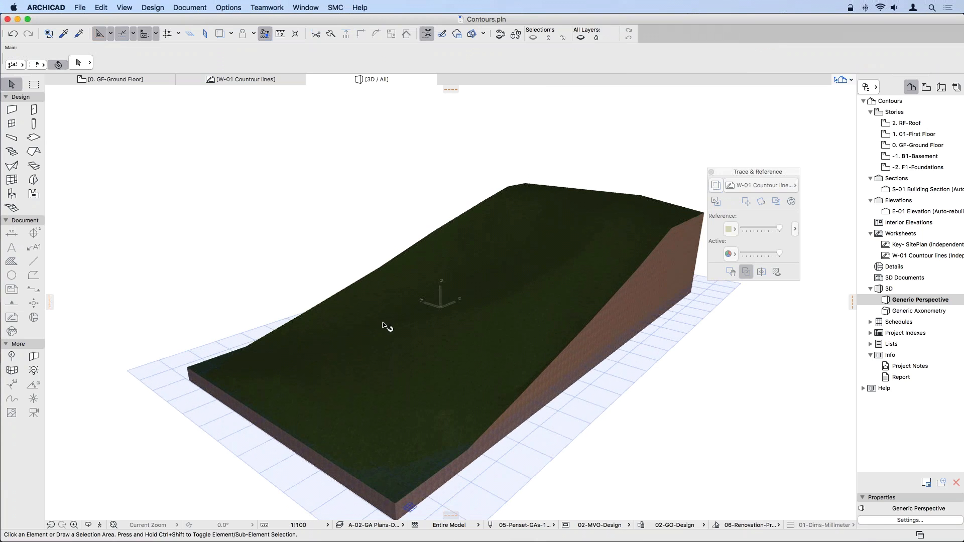
On the ground floor plan, set the mesh's Ridge Selection to show only user-defined ridges and deselect the mesh
{"action": "left_click", "coordinate": [133, 77]}
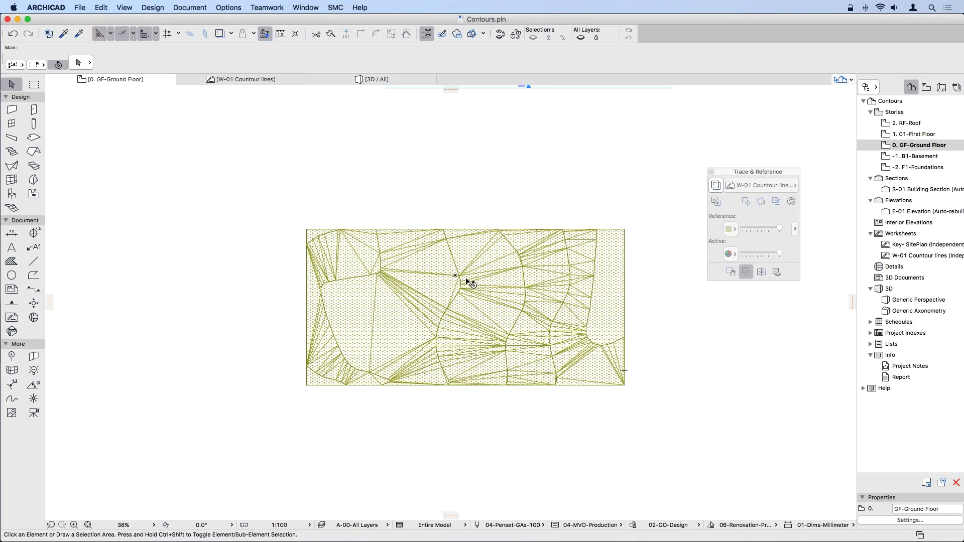
{"action": "left_click", "coordinate": [616, 260]}
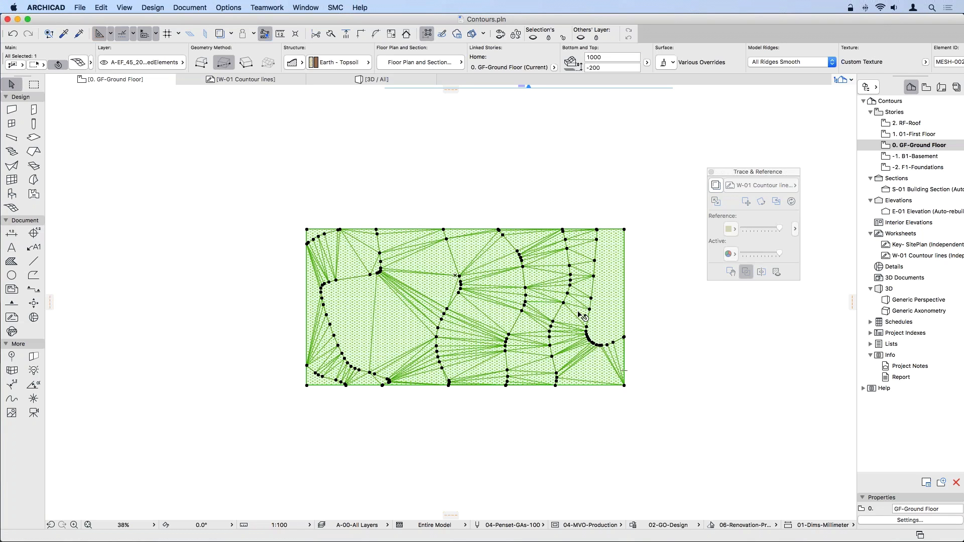
{"action": "key", "text": "super+t"}
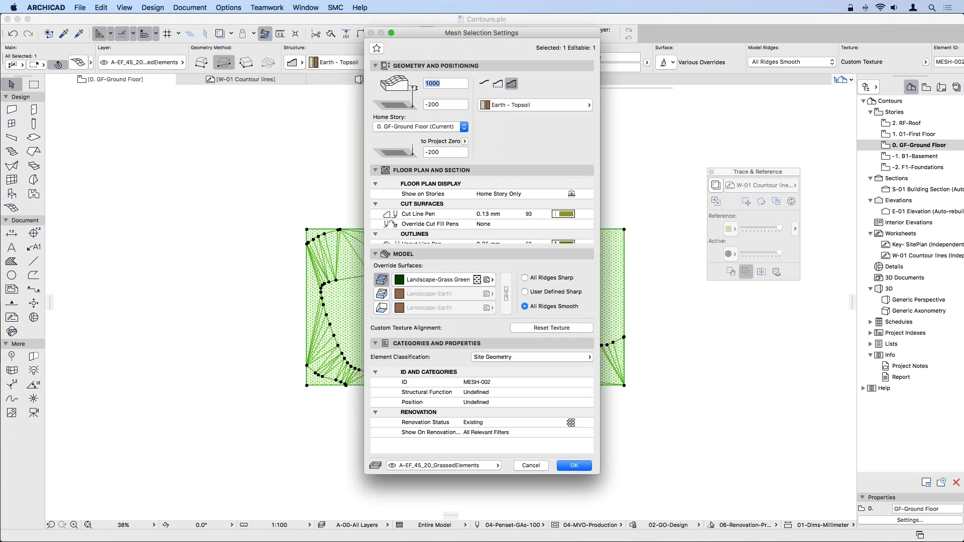
{"action": "scroll", "coordinate": [472, 221], "scroll_direction": "down", "scroll_amount": 5}
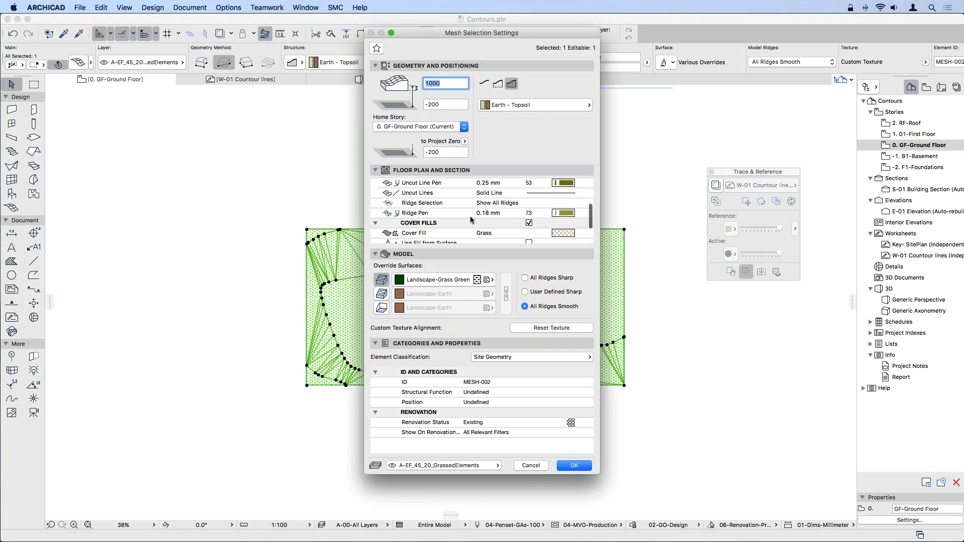
{"action": "left_click", "coordinate": [501, 205]}
{"action": "left_click", "coordinate": [580, 203]}
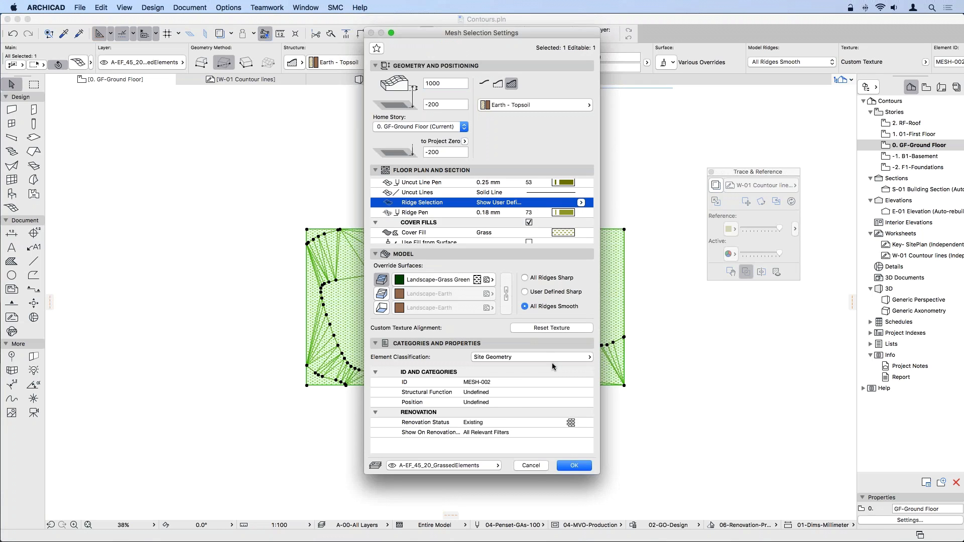
{"action": "left_click", "coordinate": [571, 466]}
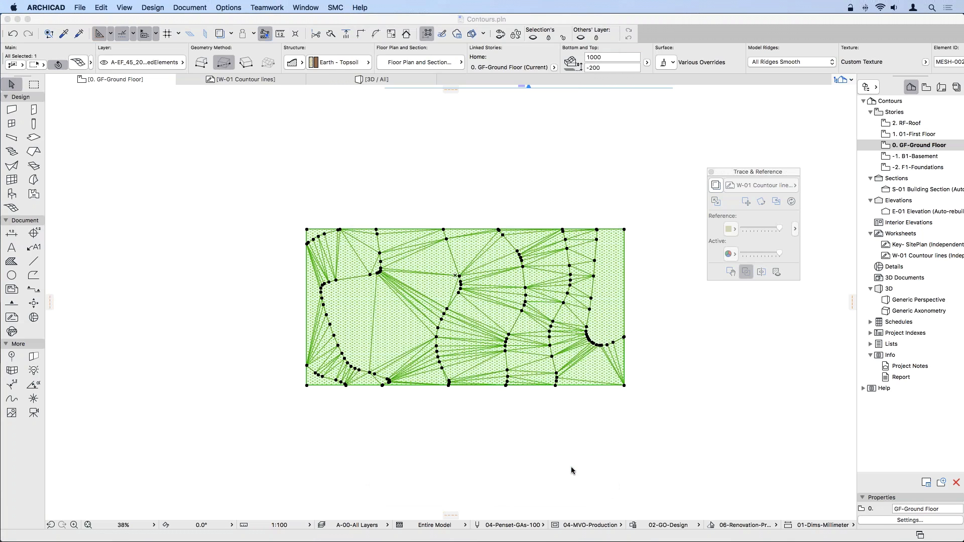
{"action": "left_click", "coordinate": [661, 356]}
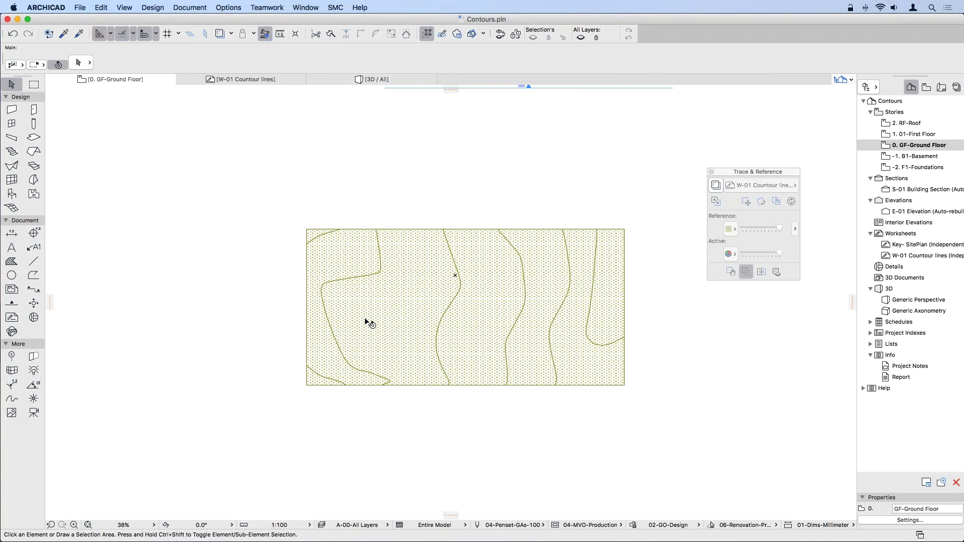
{"action": "left_click", "coordinate": [436, 350]}
{"action": "left_click", "coordinate": [636, 339]}
{"action": "scroll", "coordinate": [384, 416], "scroll_direction": "right", "scroll_amount": 2}
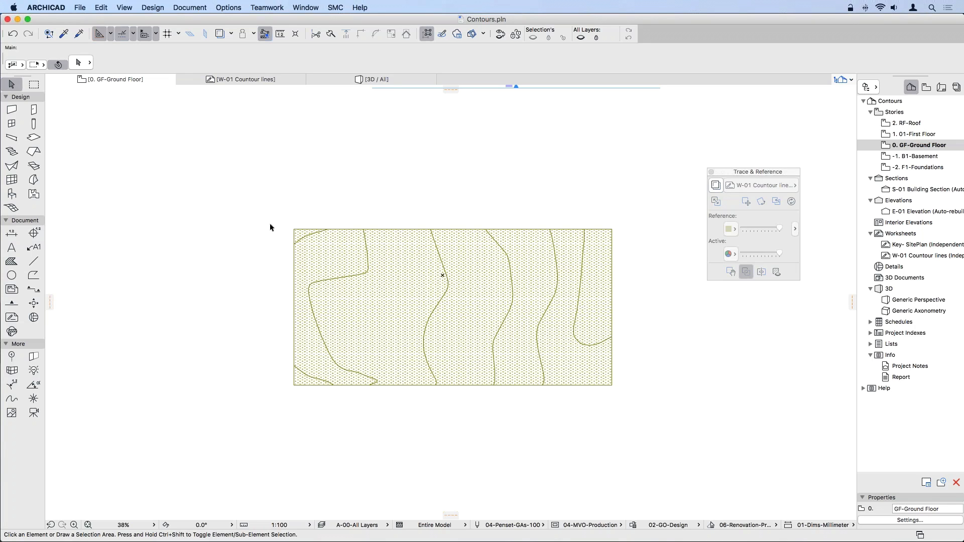
Set the project location's altitude above sea level to 65.00 m
{"action": "left_click", "coordinate": [229, 7]}
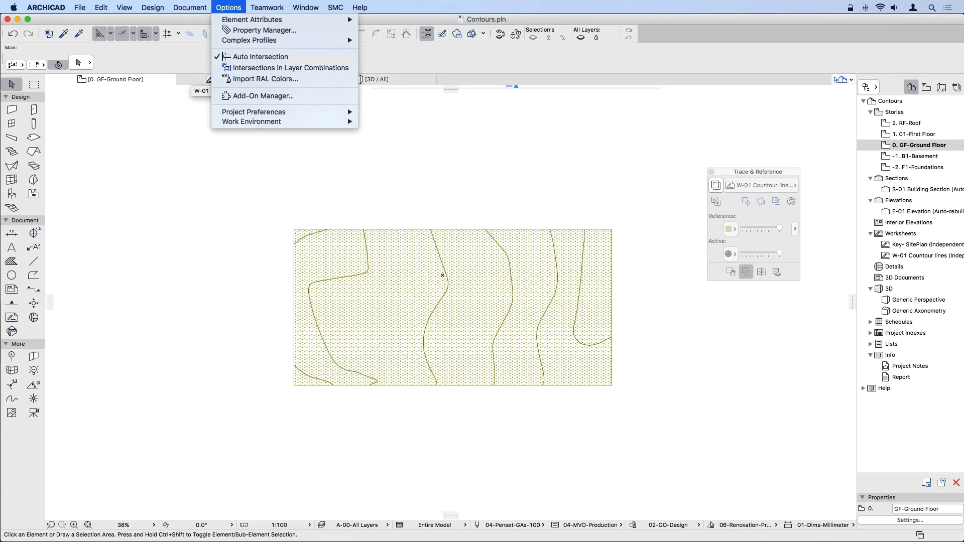
{"action": "mouse_move", "coordinate": [263, 112]}
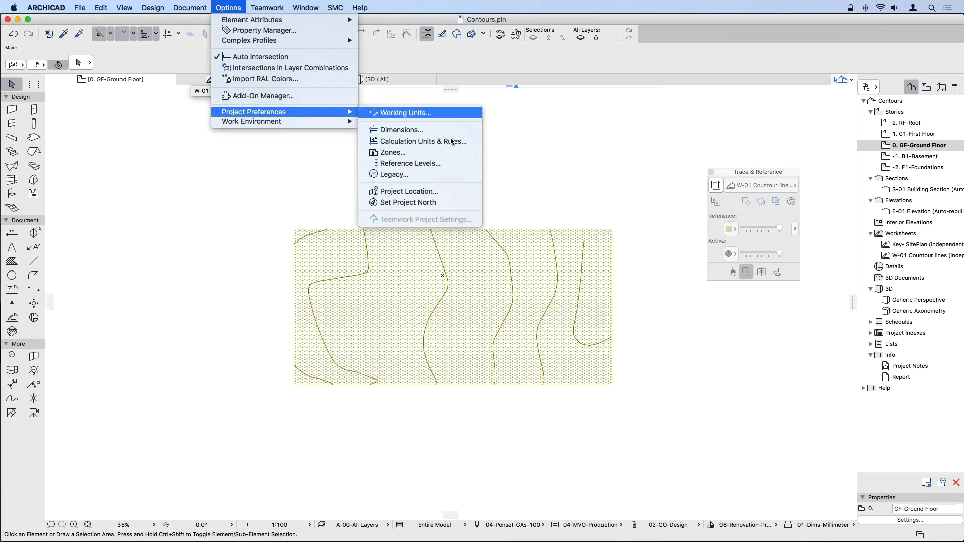
{"action": "left_click", "coordinate": [407, 191]}
{"action": "left_click_drag", "start_coordinate": [448, 204], "coordinate": [430, 203]}
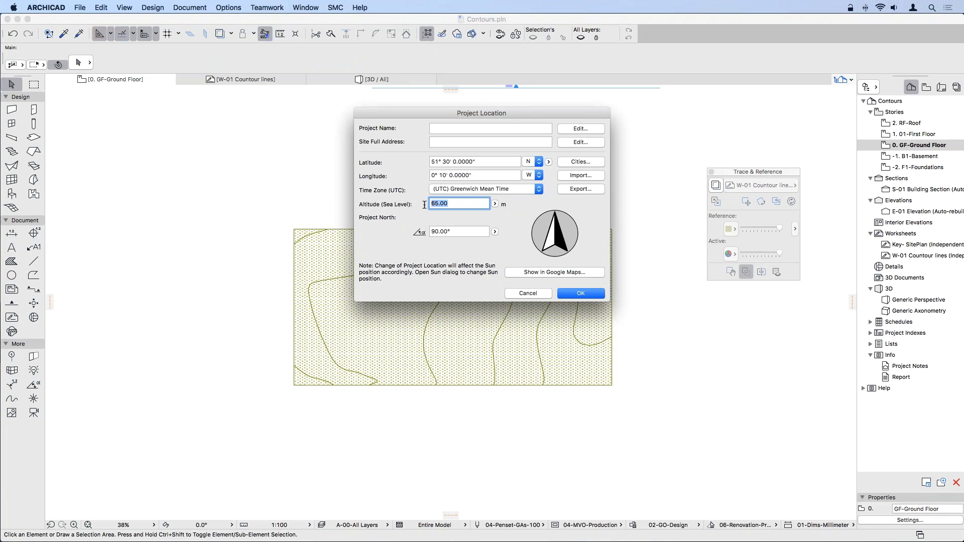
{"action": "type", "text": "65.00"}
{"action": "left_click", "coordinate": [576, 294]}
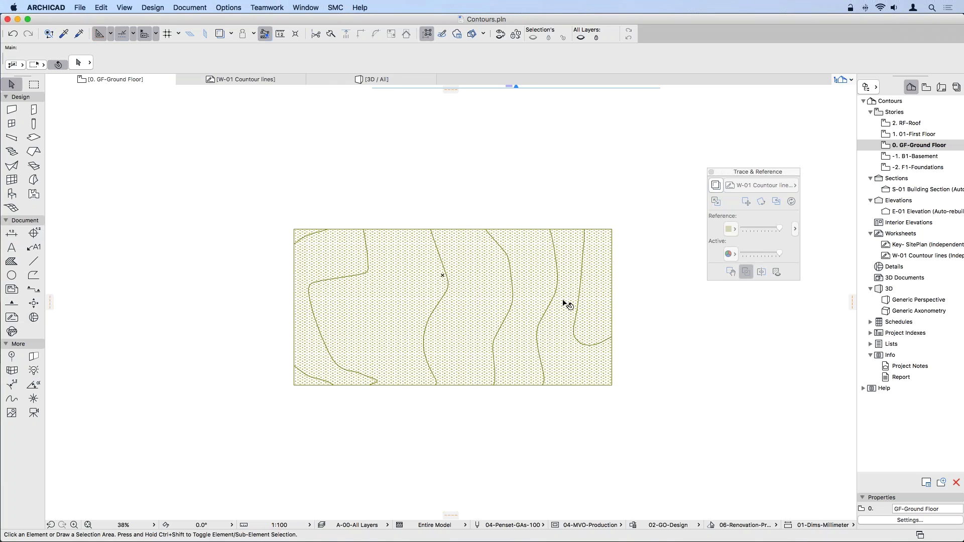
Place a level dimension on the mesh between the second and third contours from its right edge
{"action": "left_click", "coordinate": [33, 234]}
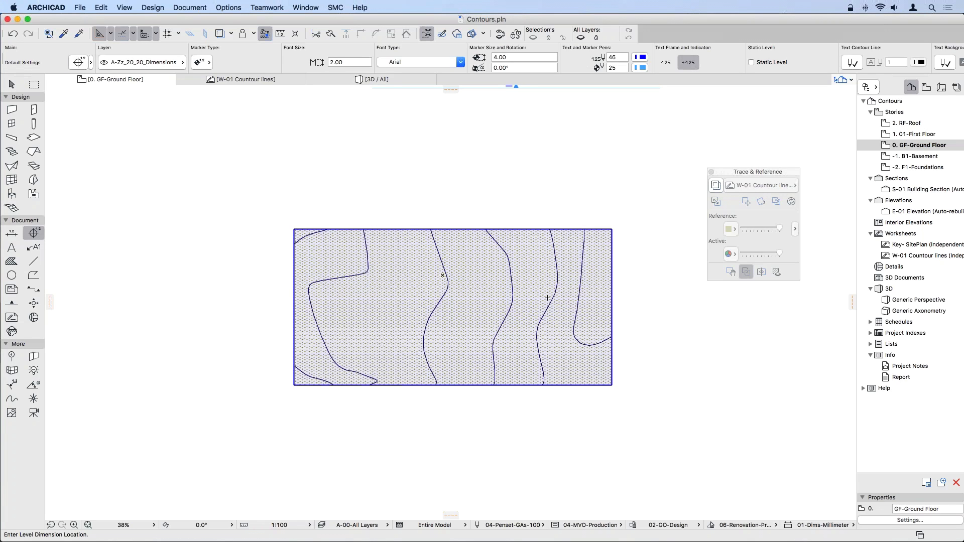
{"action": "left_click", "coordinate": [532, 280]}
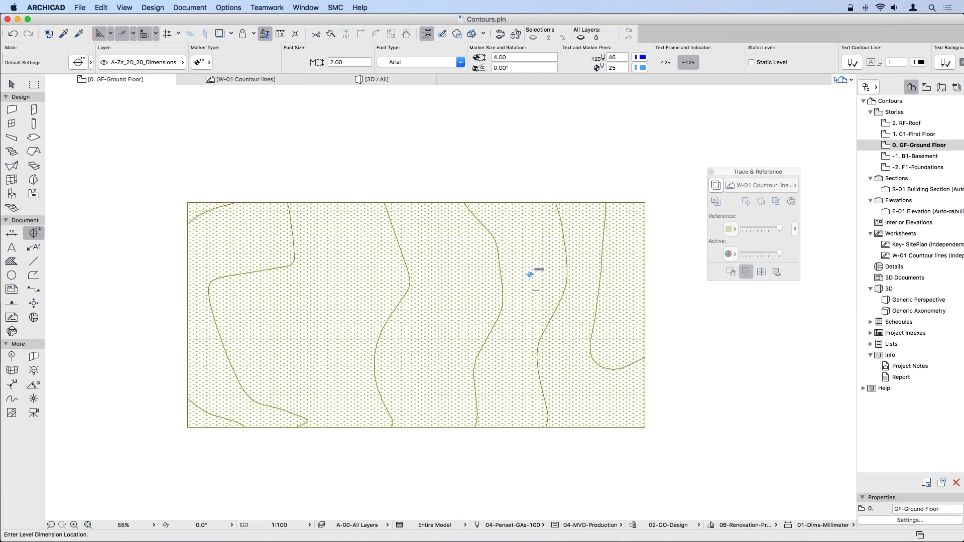
{"action": "scroll", "coordinate": [536, 291], "scroll_direction": "up", "scroll_amount": 5}
{"action": "middle_click_drag", "start_coordinate": [542, 252], "coordinate": [490, 326]}
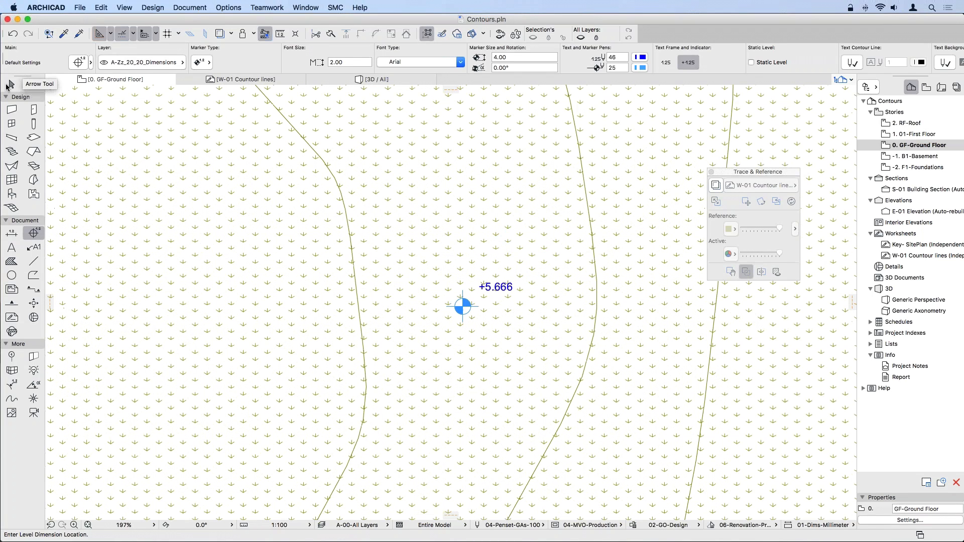
Replace the level dimension's measured value with custom text using the "to Sea Level" autotext
{"action": "left_click", "coordinate": [11, 84]}
{"action": "left_click", "coordinate": [463, 306]}
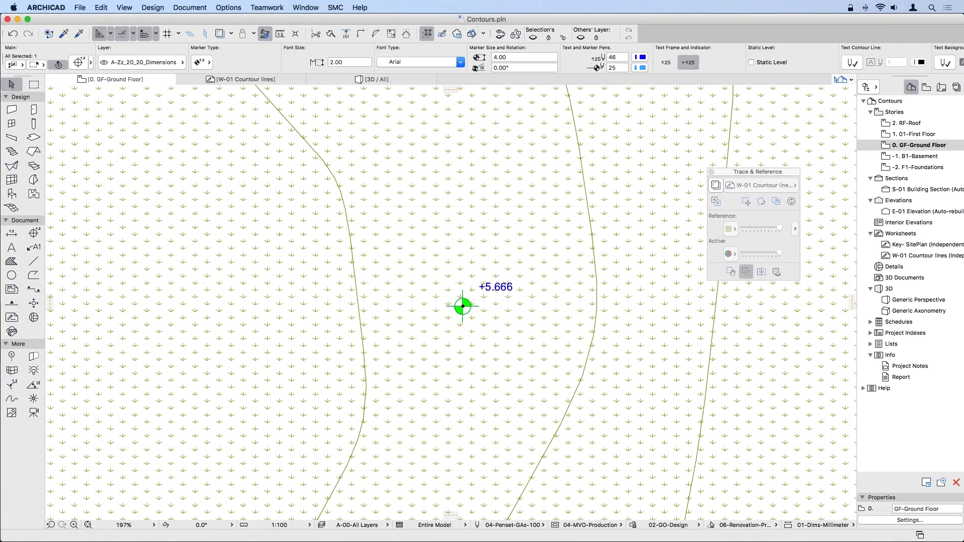
{"action": "left_click", "coordinate": [504, 289]}
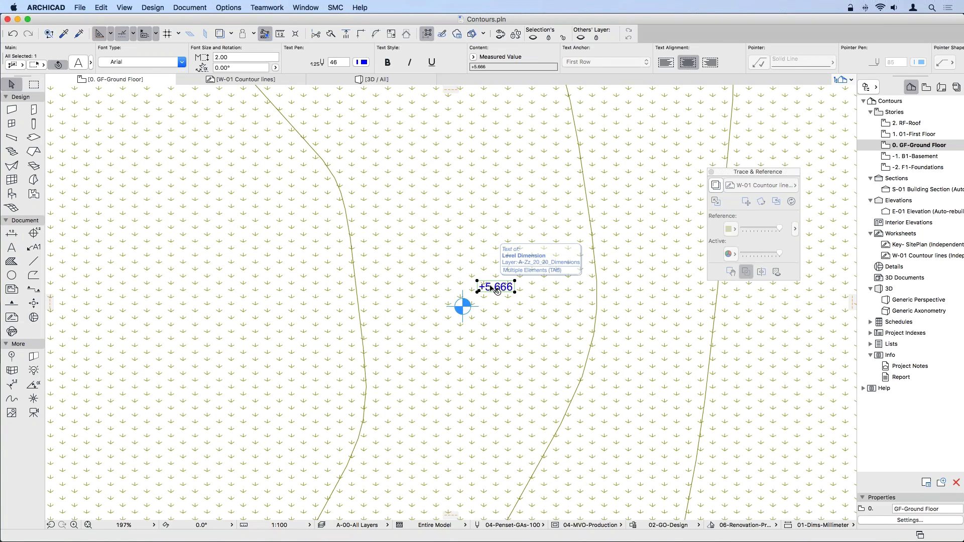
{"action": "key", "text": "super+t"}
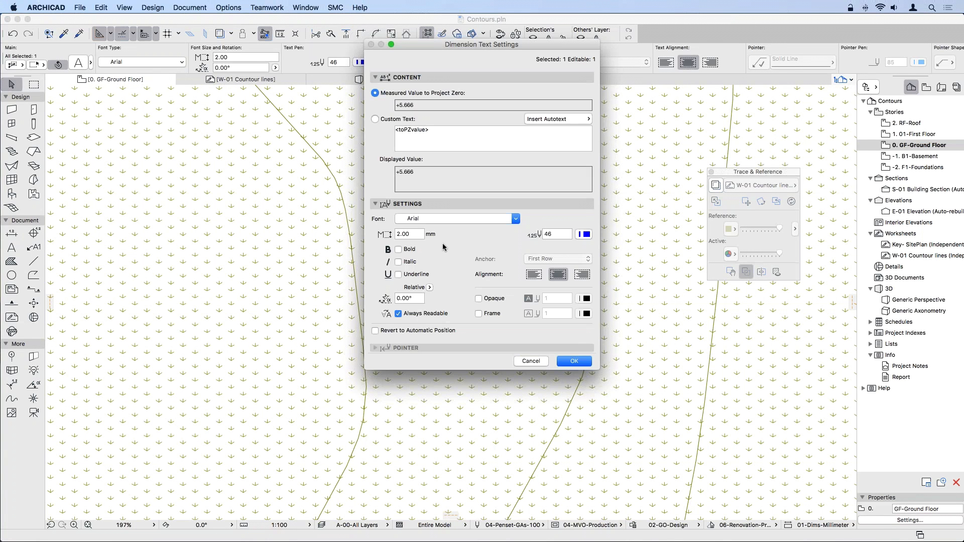
{"action": "left_click", "coordinate": [375, 119]}
{"action": "key", "text": "BackSpace"}
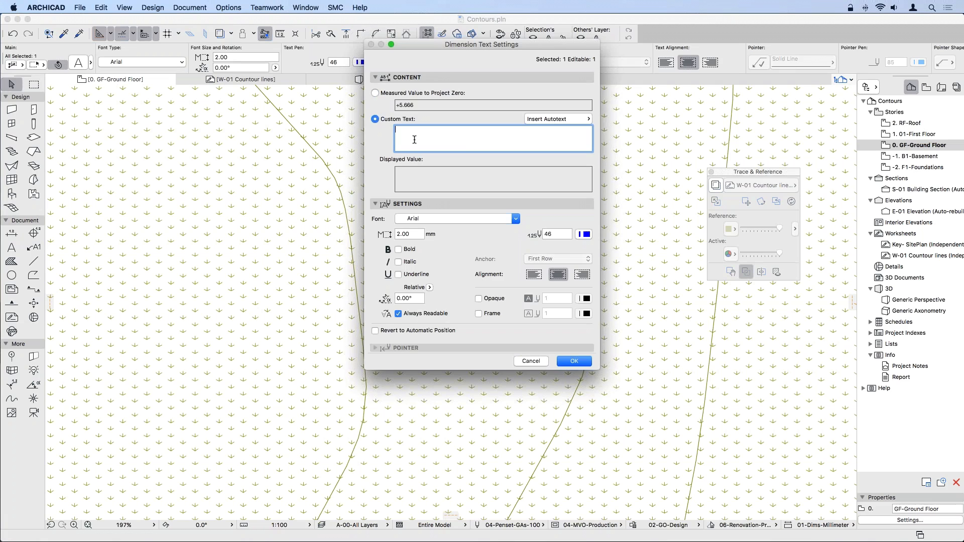
{"action": "left_click", "coordinate": [553, 119]}
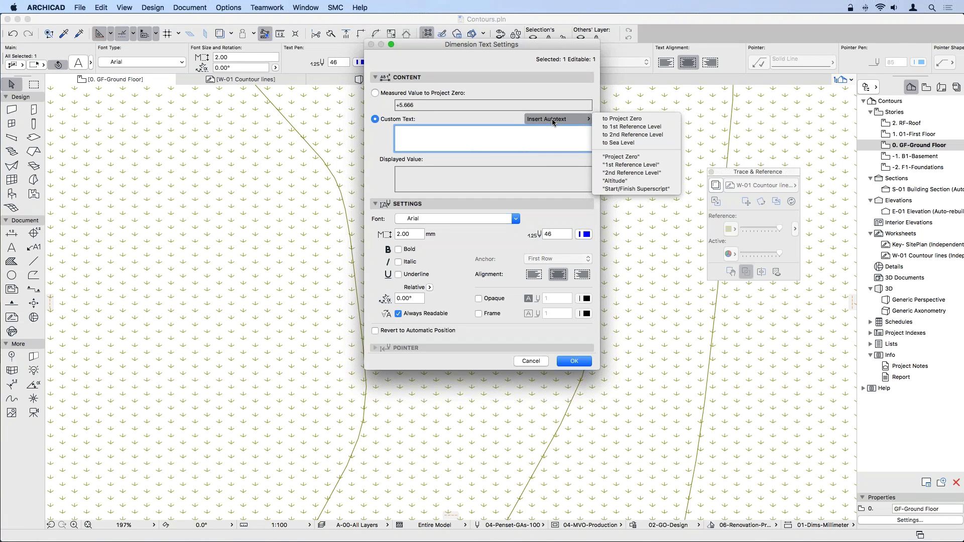
{"action": "left_click", "coordinate": [625, 143]}
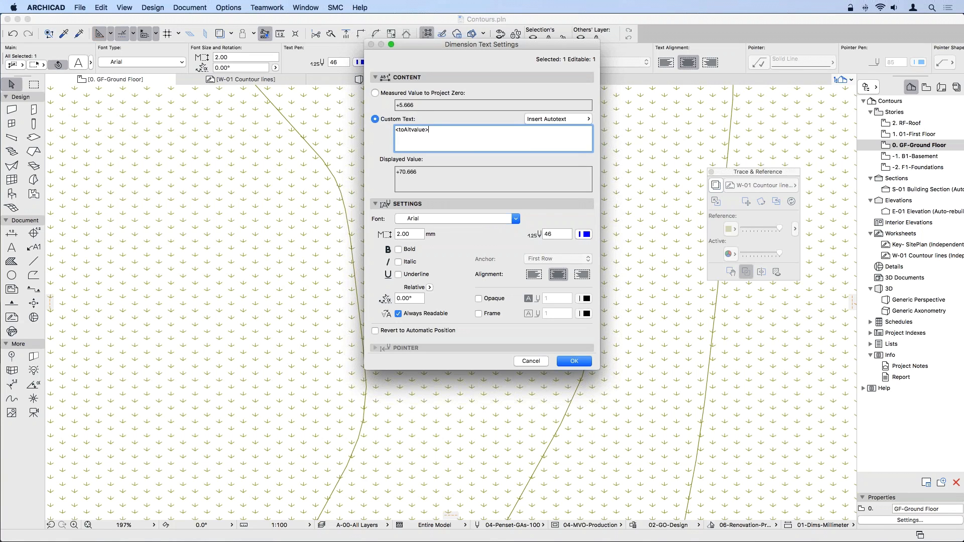
{"action": "left_click", "coordinate": [574, 361]}
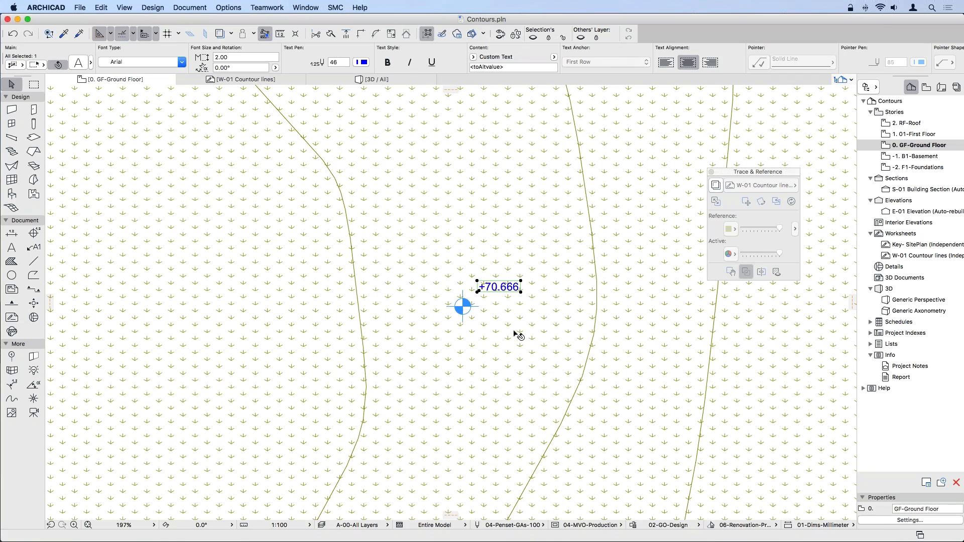
Move the level dimension leftward across the mesh in two stages, crossing one contour each time, and deselect it
{"action": "left_click", "coordinate": [498, 320]}
{"action": "left_click", "coordinate": [462, 306]}
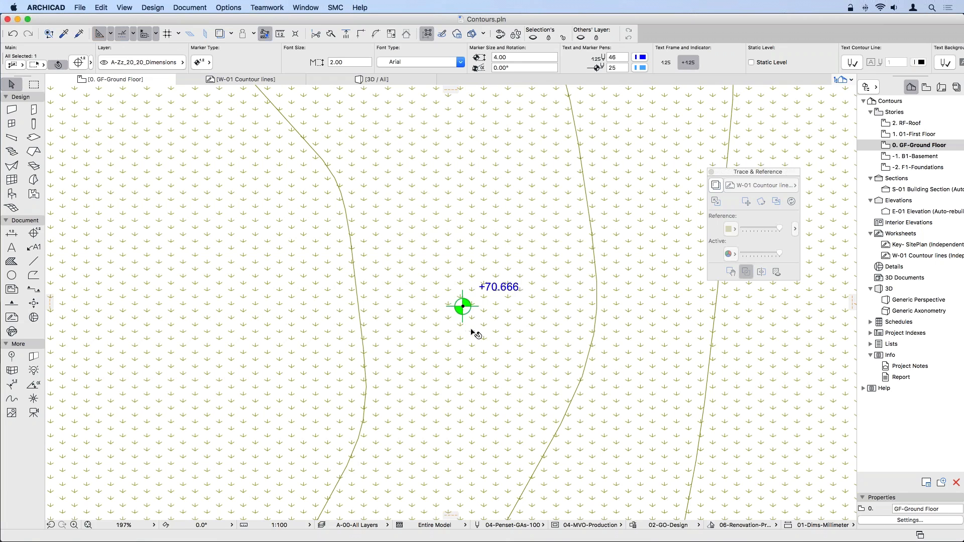
{"action": "scroll", "coordinate": [471, 341], "scroll_direction": "down", "scroll_amount": 2}
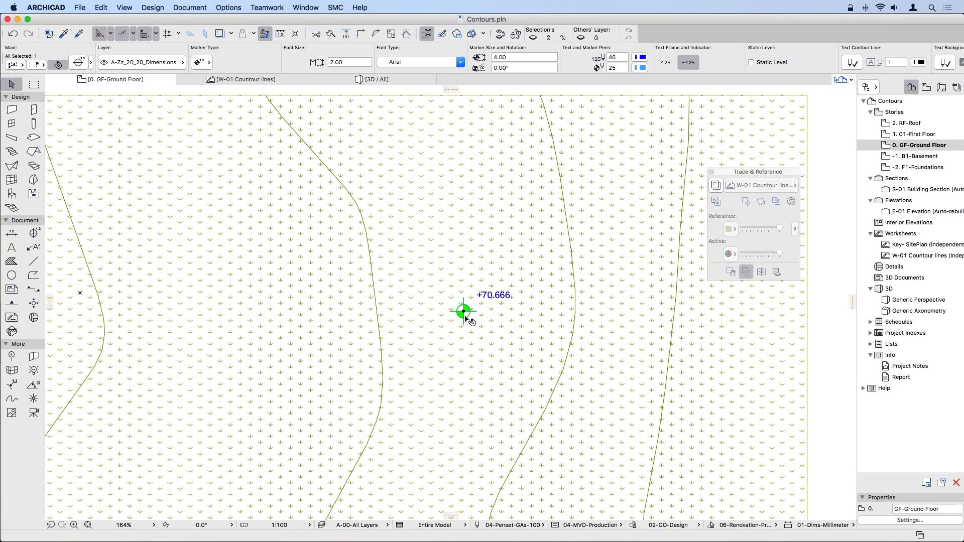
{"action": "left_click", "coordinate": [464, 312]}
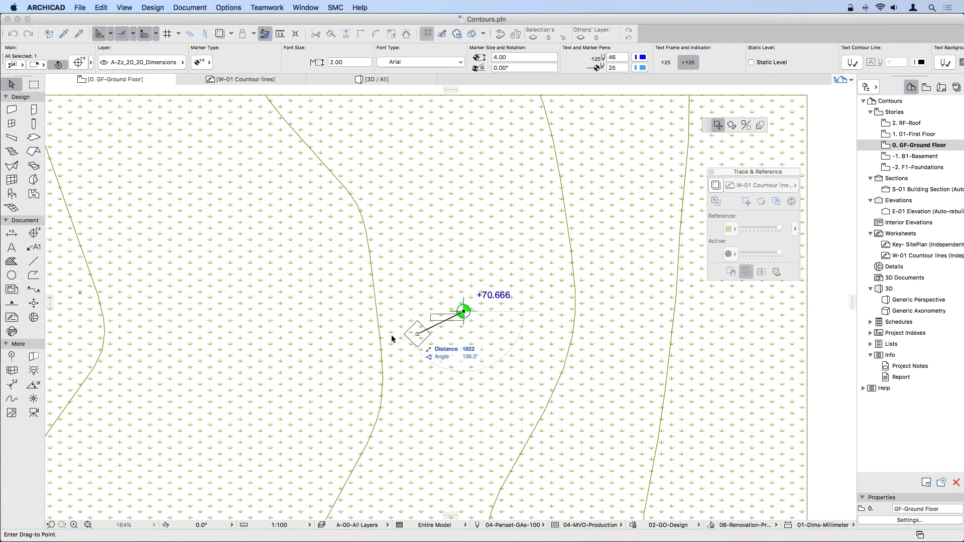
{"action": "left_click", "coordinate": [296, 319]}
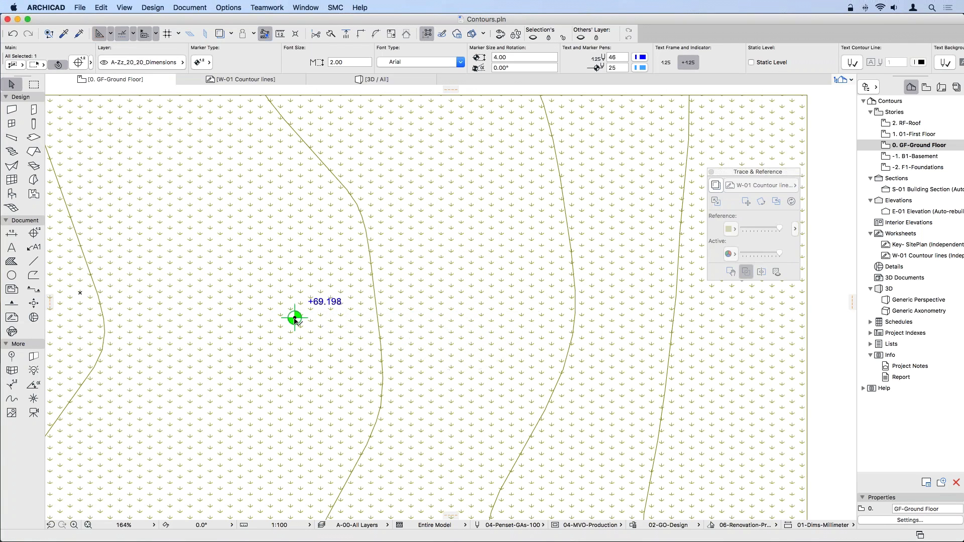
{"action": "middle_click_drag", "start_coordinate": [347, 345], "coordinate": [558, 346]}
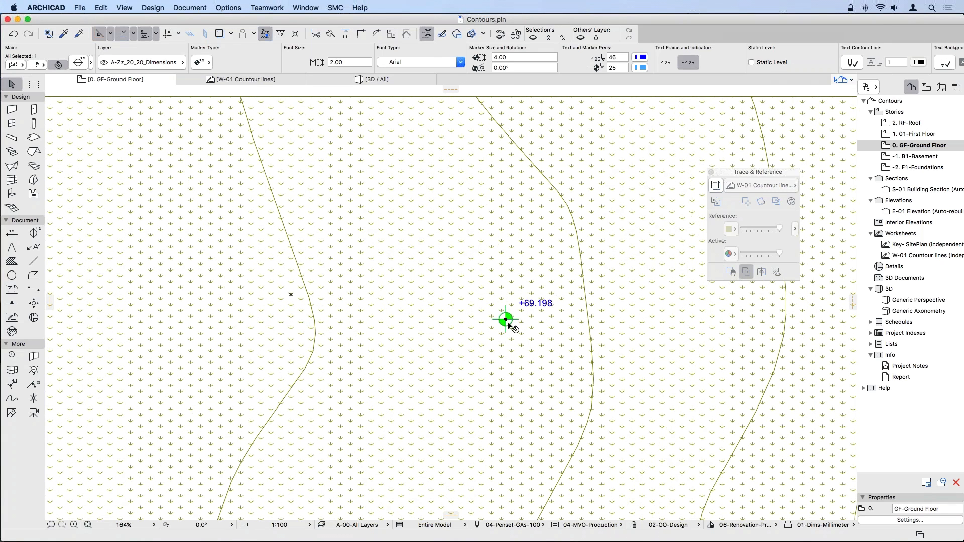
{"action": "left_click", "coordinate": [506, 321]}
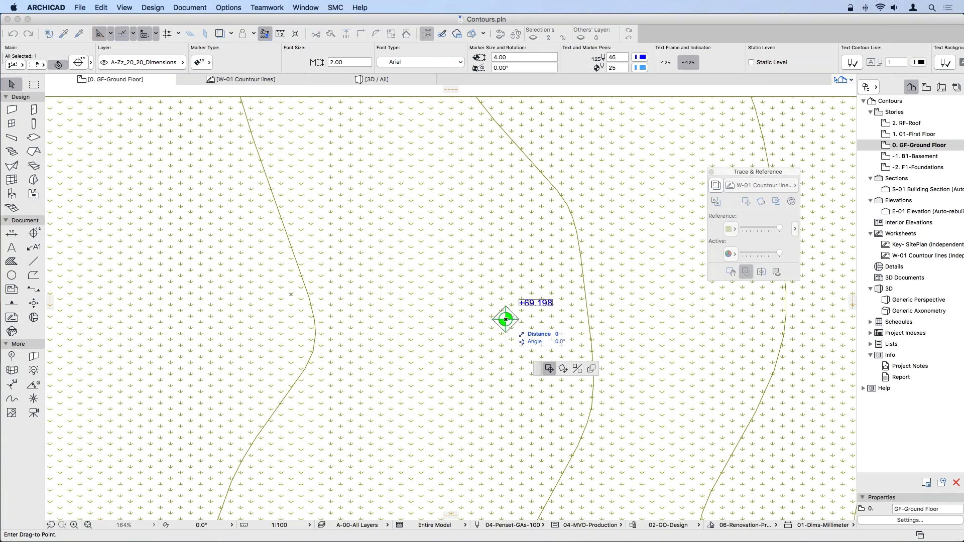
{"action": "left_click", "coordinate": [245, 334]}
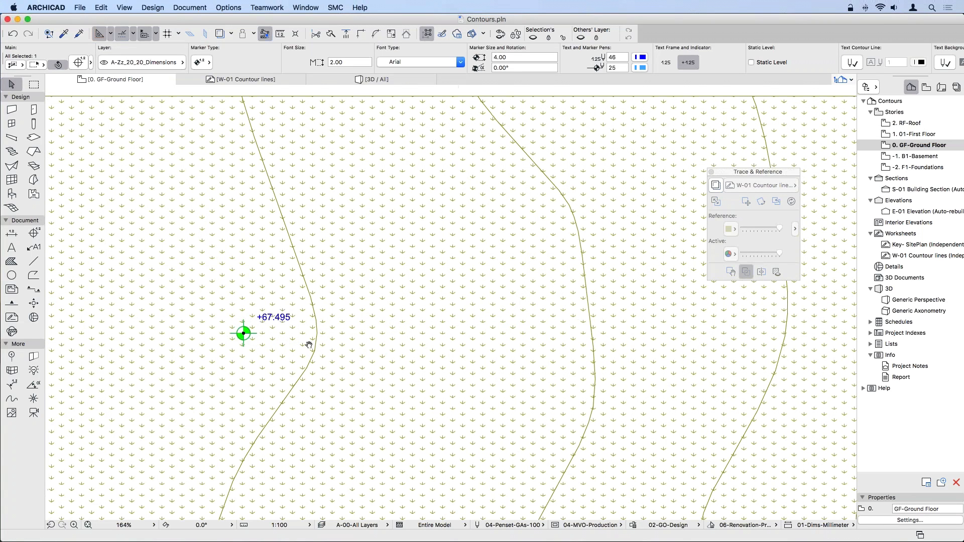
{"action": "middle_click_drag", "start_coordinate": [308, 344], "coordinate": [481, 324]}
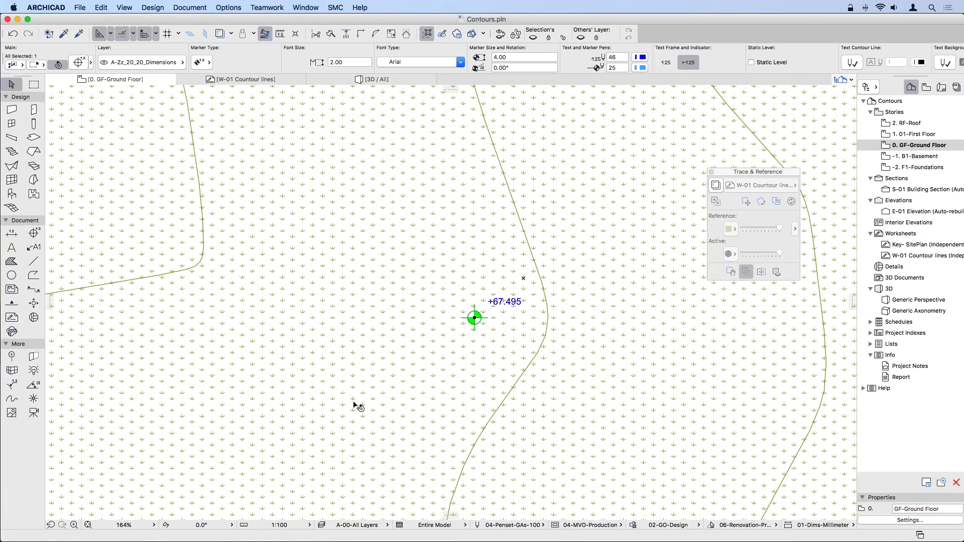
{"action": "left_click", "coordinate": [357, 407]}
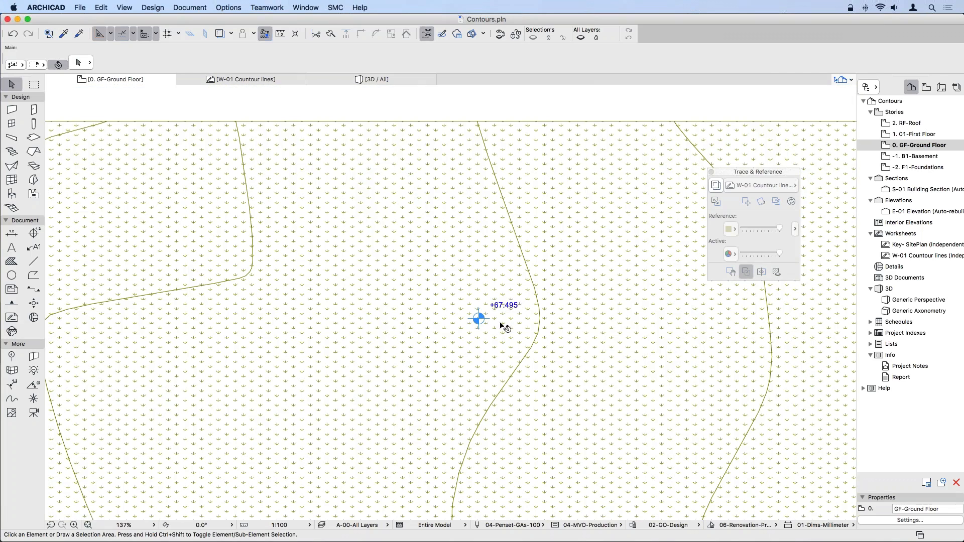
Examine the sloped terrain mesh of the contour project in the 3D view from several angles
{"action": "scroll", "coordinate": [502, 325], "scroll_direction": "down", "scroll_amount": 5}
{"action": "middle_click_drag", "start_coordinate": [496, 318], "coordinate": [405, 280]}
{"action": "scroll", "coordinate": [412, 326], "scroll_direction": "up", "scroll_amount": 1}
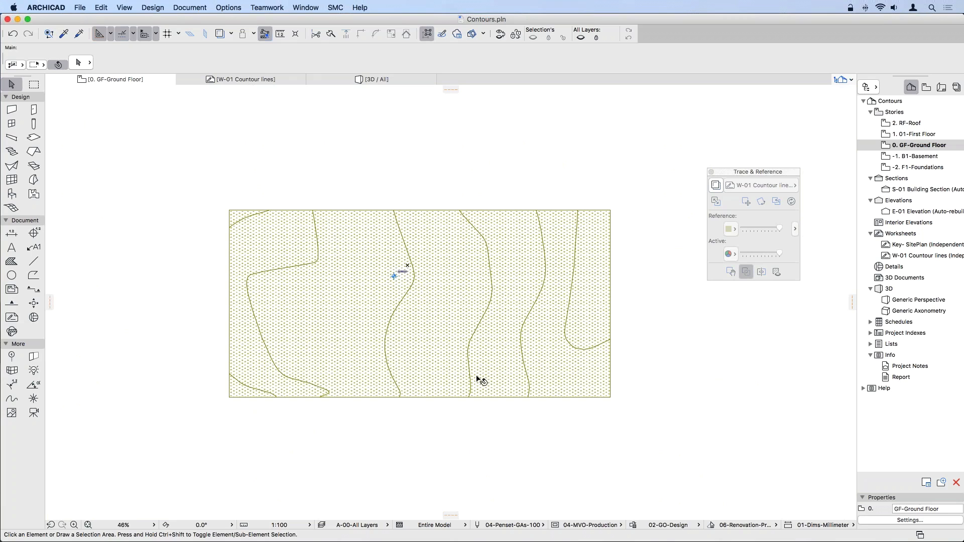
{"action": "left_click", "coordinate": [381, 80]}
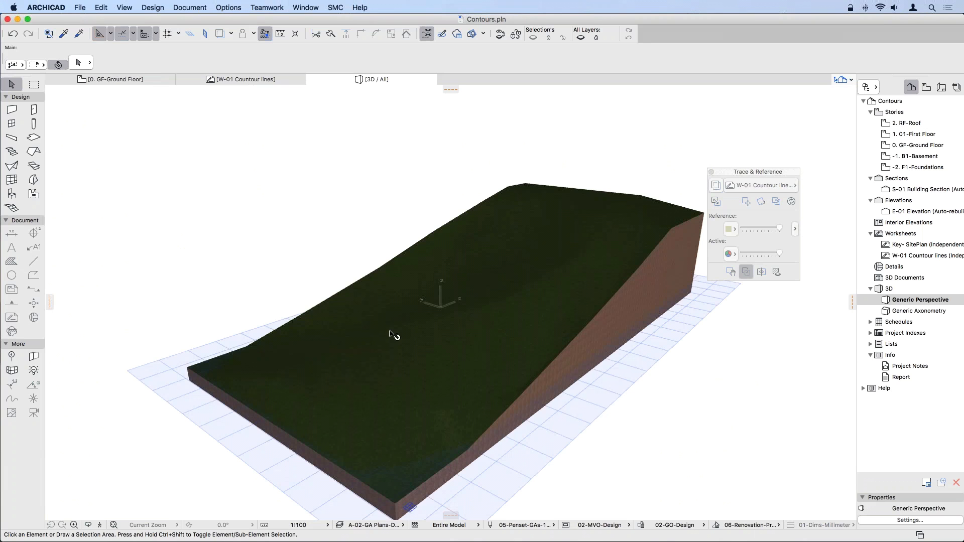
{"action": "mouse_move", "coordinate": [422, 332]}
{"action": "middle_mouse_down", "text": "shift"}
{"action": "mouse_move", "coordinate": [618, 316]}
{"action": "mouse_move", "coordinate": [603, 337]}
{"action": "mouse_move", "coordinate": [381, 334]}
{"action": "middle_mouse_up", "text": "shift"}
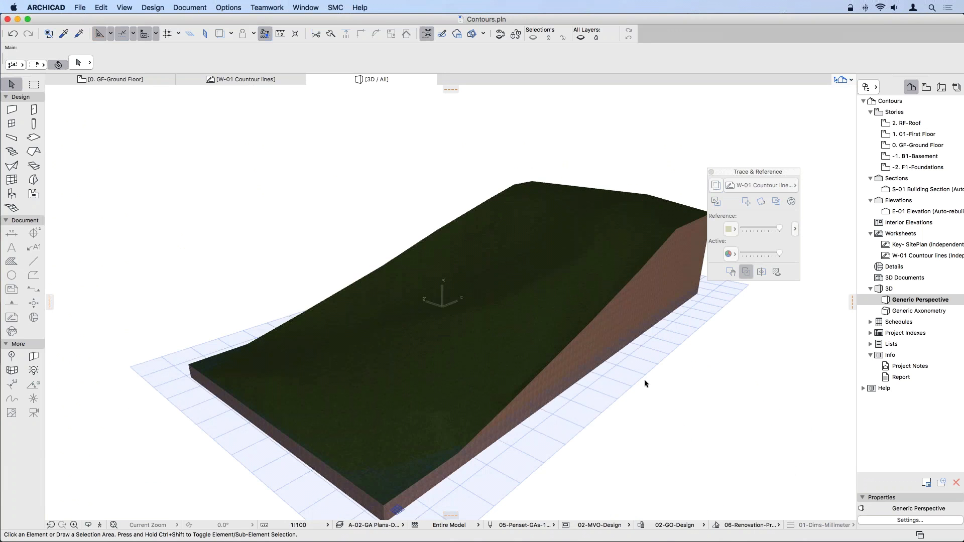
{"action": "middle_click_drag", "start_coordinate": [645, 386], "coordinate": [607, 371], "text": "shift"}
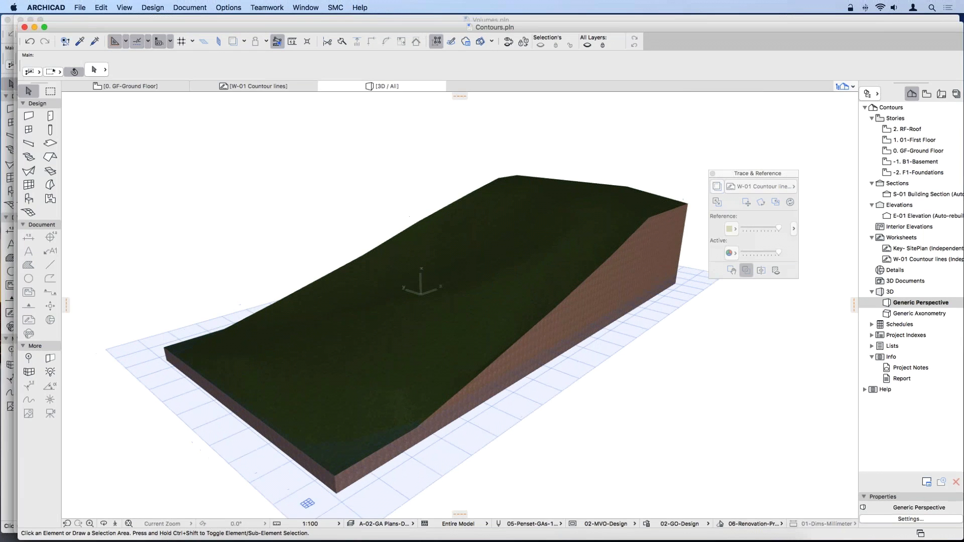
Switch to the Volumes.pln project window and move the Renovation palette clear of the red house
{"action": "key", "text": "ctrl+Up"}
{"action": "left_click", "coordinate": [555, 195]}
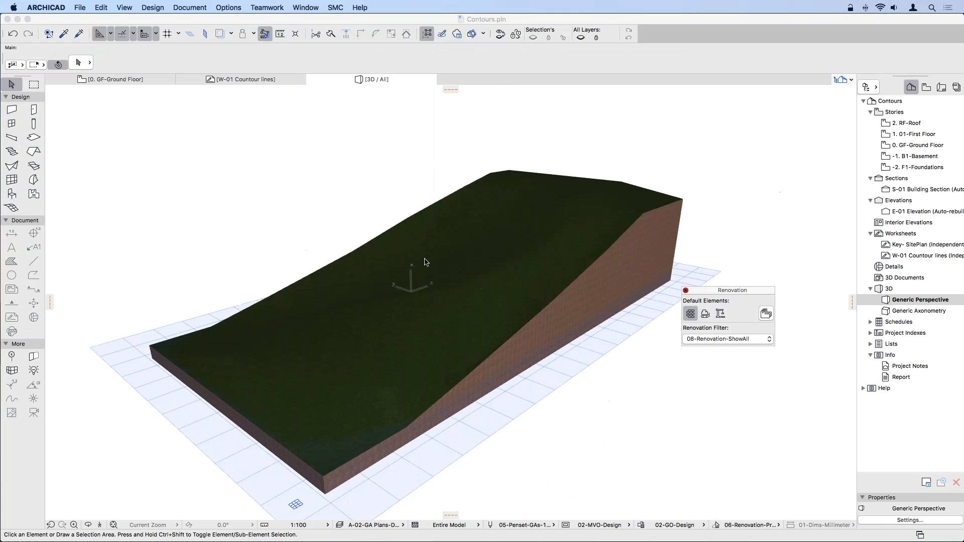
{"action": "key", "text": "super+Tab"}
{"action": "key", "text": "super+Tab"}
{"action": "key", "text": "super+Tab"}
{"action": "key", "text": "super+Tab"}
{"action": "key", "text": "super+Tab"}
{"action": "key", "text": "ctrl+Up"}
{"action": "left_click", "coordinate": [542, 231]}
{"action": "middle_click_drag", "start_coordinate": [523, 365], "coordinate": [564, 382], "text": "shift"}
{"action": "scroll", "coordinate": [544, 375], "scroll_direction": "up", "scroll_amount": 5}
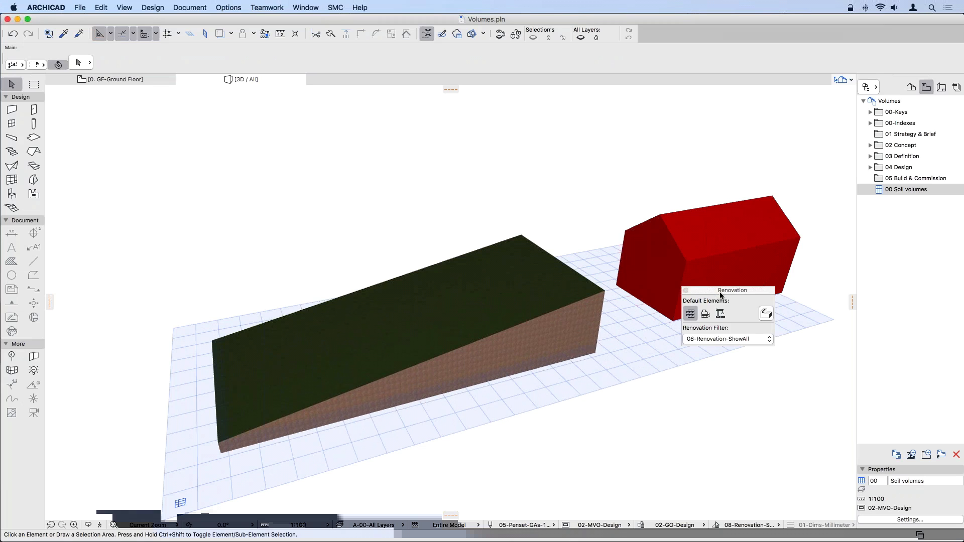
{"action": "left_click_drag", "start_coordinate": [723, 293], "coordinate": [783, 442]}
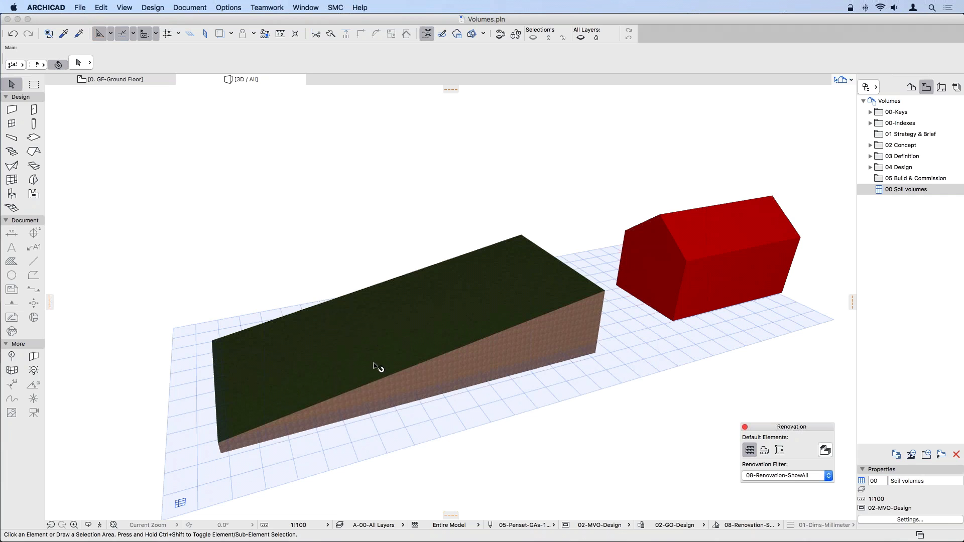
Move the red house morph by its near bottom corner from beside the terrain onto the slope of the mesh
{"action": "left_click", "coordinate": [710, 280]}
{"action": "middle_click_drag", "start_coordinate": [675, 361], "coordinate": [572, 322], "text": "shift"}
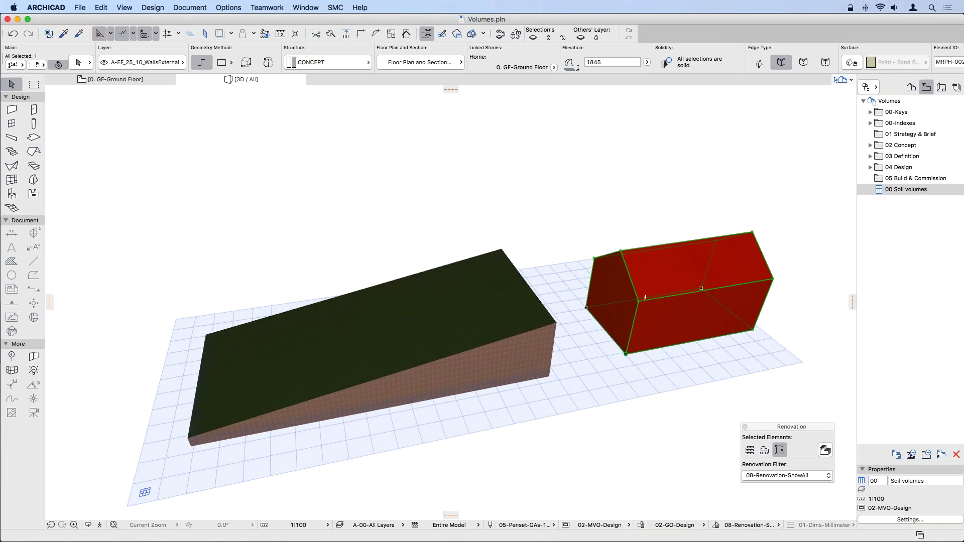
{"action": "middle_click_drag", "start_coordinate": [644, 298], "coordinate": [705, 376], "text": "shift"}
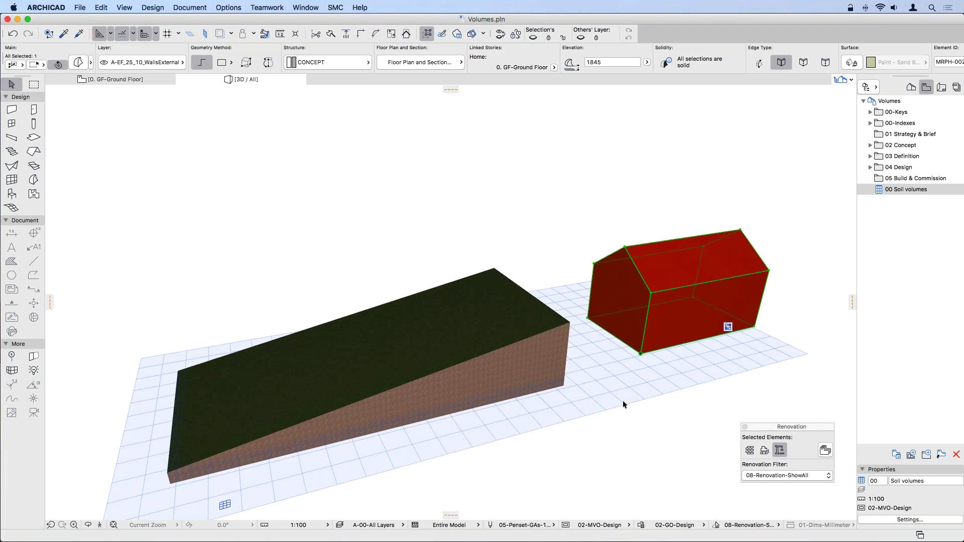
{"action": "left_click", "coordinate": [641, 354]}
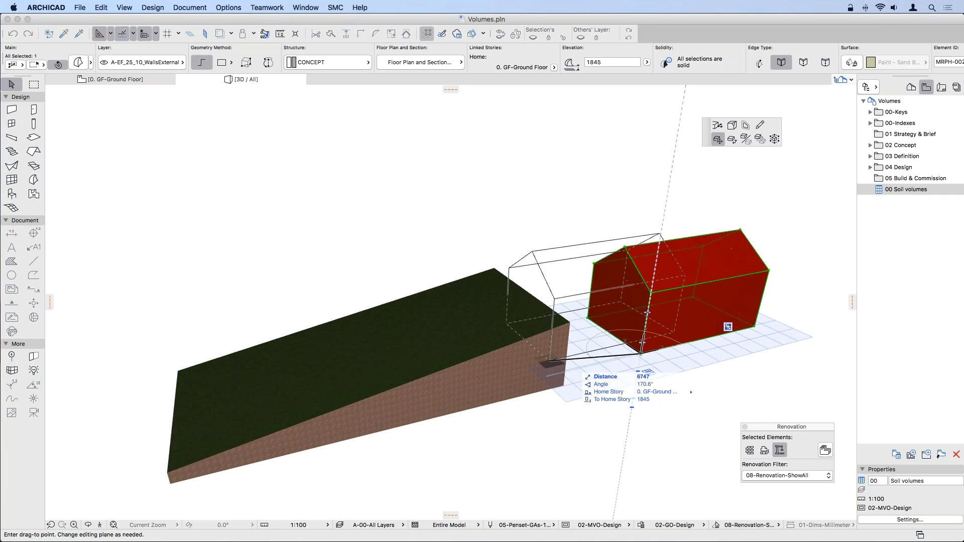
{"action": "left_click", "coordinate": [303, 390]}
{"action": "middle_click_drag", "start_coordinate": [306, 390], "coordinate": [393, 366], "text": "shift"}
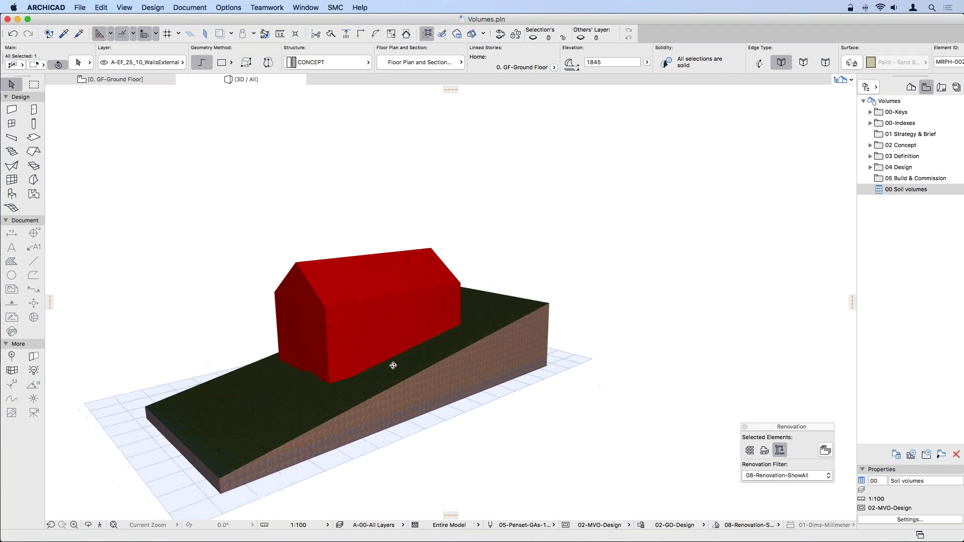
Adjust the house morph vertically into the slope, first down to elevation 57 and back up to elevation 1504
{"action": "left_click", "coordinate": [326, 385]}
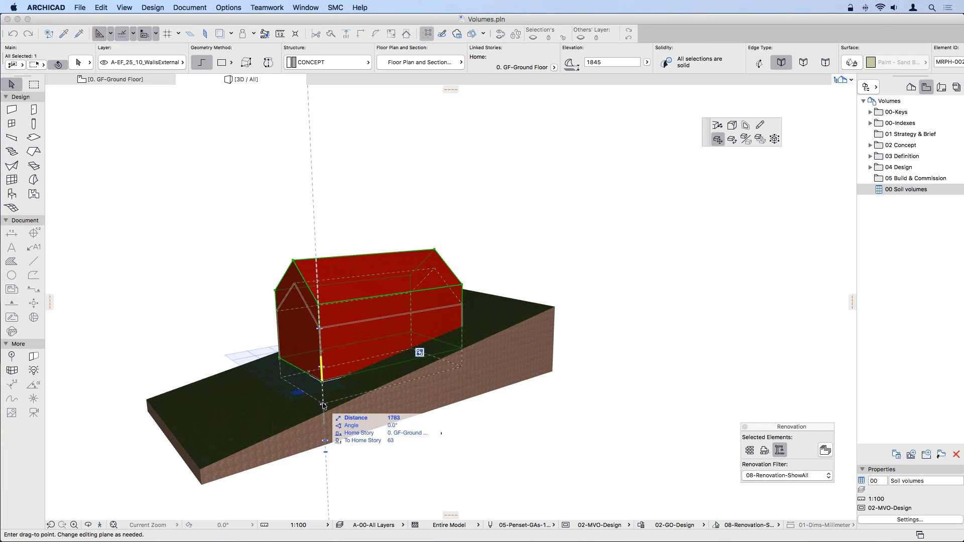
{"action": "left_click", "coordinate": [324, 406]}
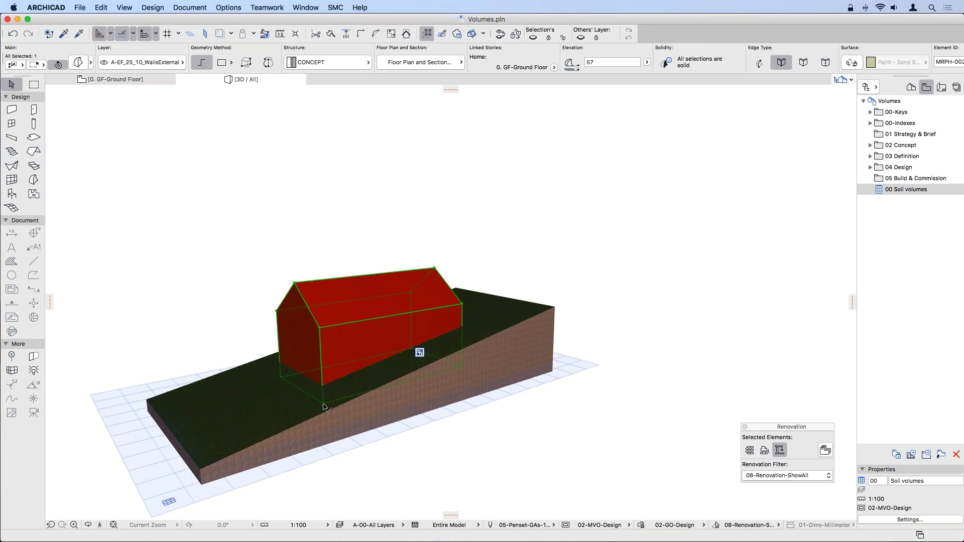
{"action": "left_click", "coordinate": [324, 406]}
{"action": "left_click", "coordinate": [324, 388]}
{"action": "middle_click_drag", "start_coordinate": [370, 416], "coordinate": [333, 441], "text": "shift"}
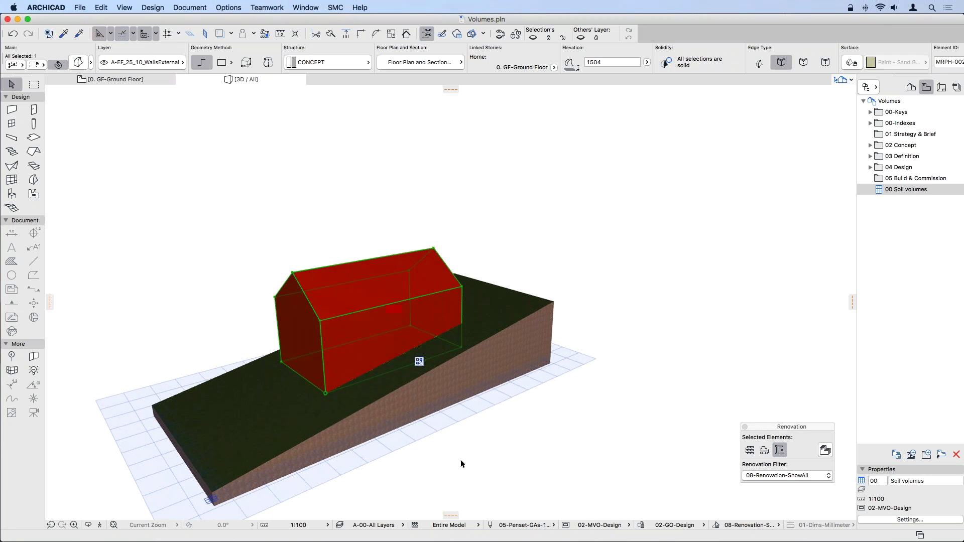
{"action": "middle_click_drag", "start_coordinate": [462, 464], "coordinate": [361, 384], "text": "shift"}
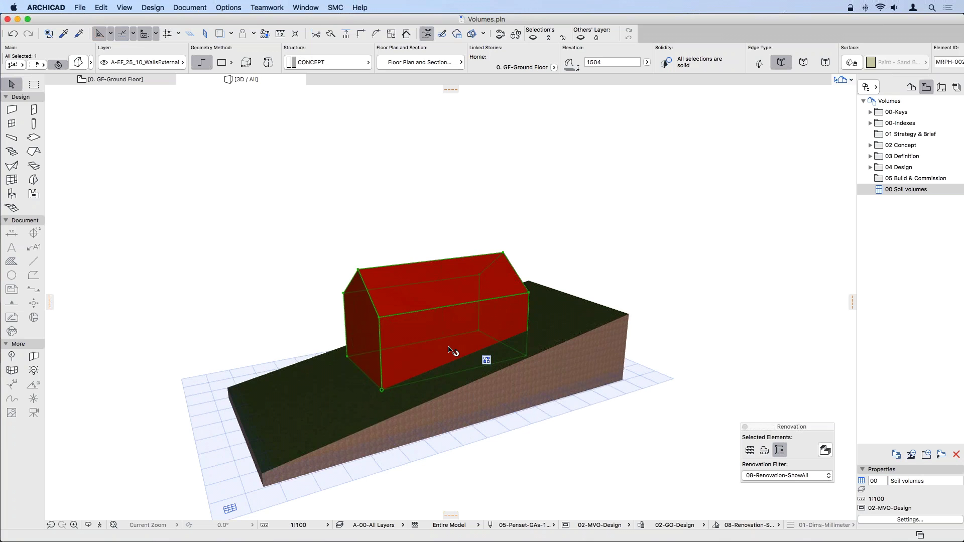
{"action": "middle_click_drag", "start_coordinate": [527, 311], "coordinate": [439, 413], "text": "shift"}
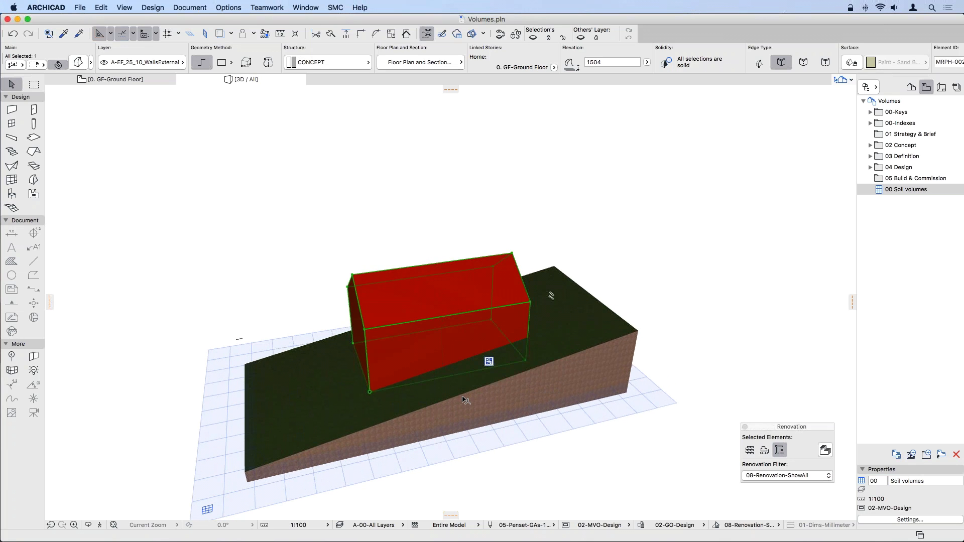
Apply the 02-Renovation-Demolition filter to show the soil excavated by the house on the slope
{"action": "left_click", "coordinate": [789, 477]}
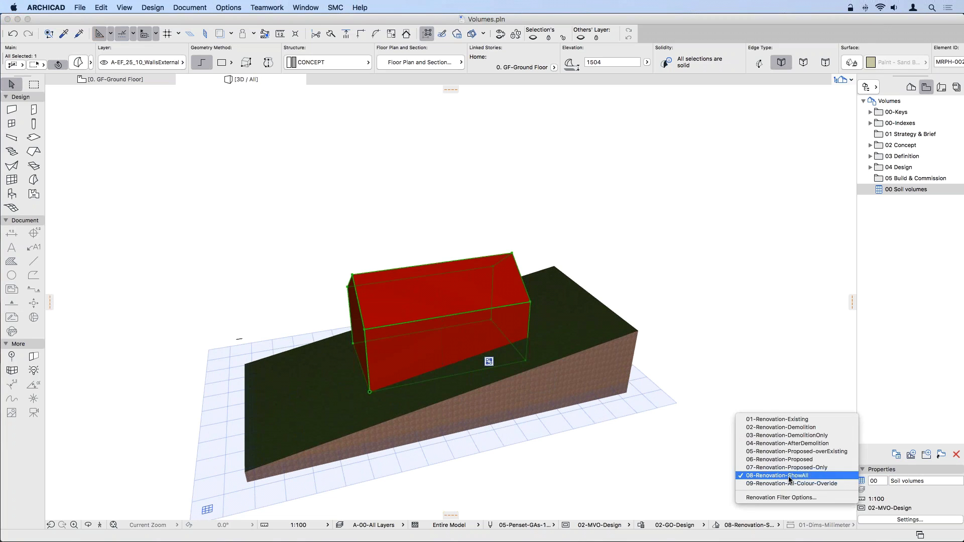
{"action": "left_click", "coordinate": [789, 428]}
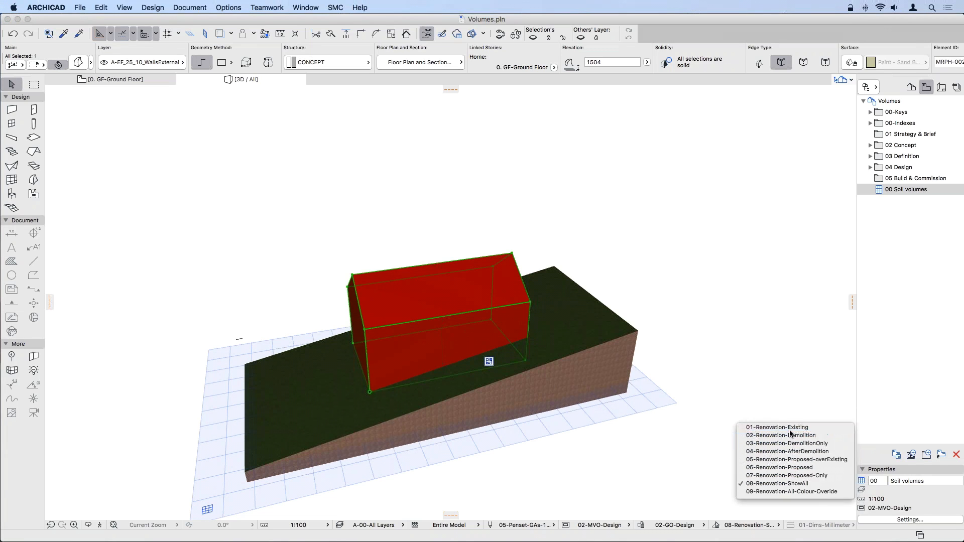
{"action": "left_click_drag", "start_coordinate": [801, 427], "coordinate": [805, 421]}
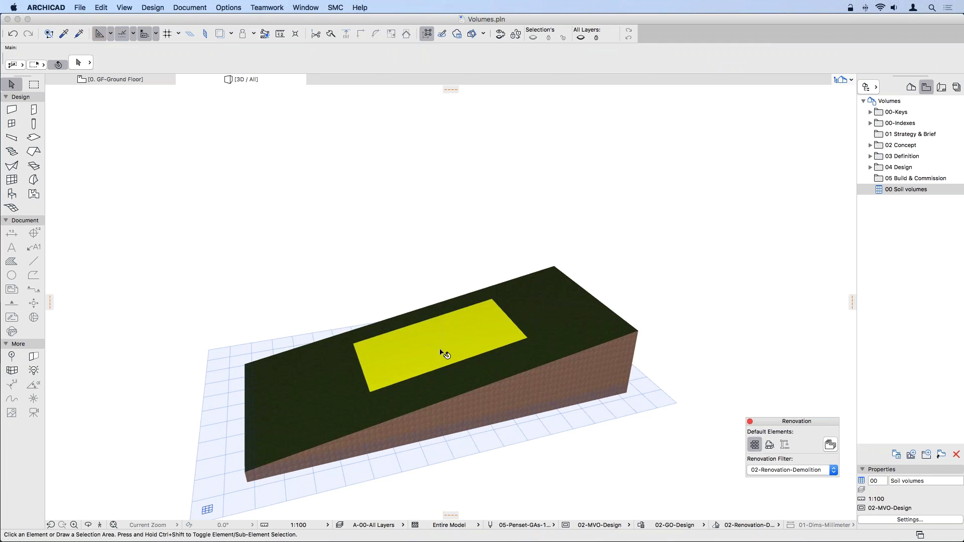
{"action": "middle_click_drag", "start_coordinate": [391, 346], "coordinate": [439, 342], "text": "shift"}
Check the yellow excavation mesh's volume in Element Information and in the 00 Soil volumes schedule, and return to the 3D view
{"action": "left_click", "coordinate": [304, 7]}
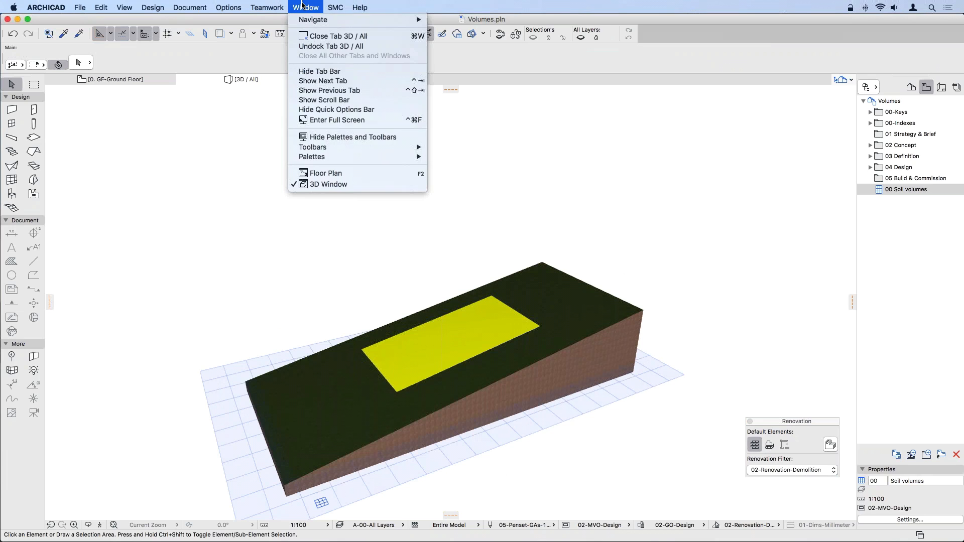
{"action": "mouse_move", "coordinate": [345, 158]}
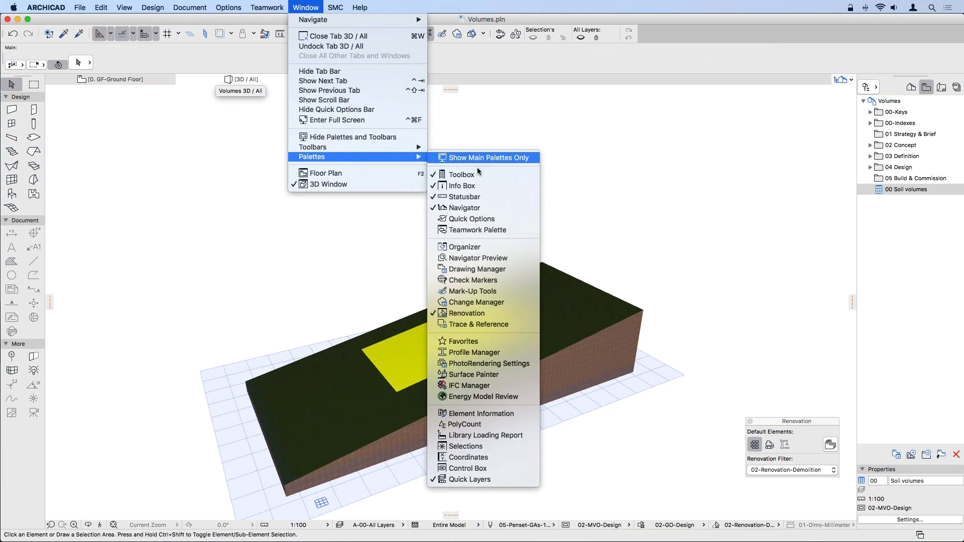
{"action": "left_click", "coordinate": [493, 413]}
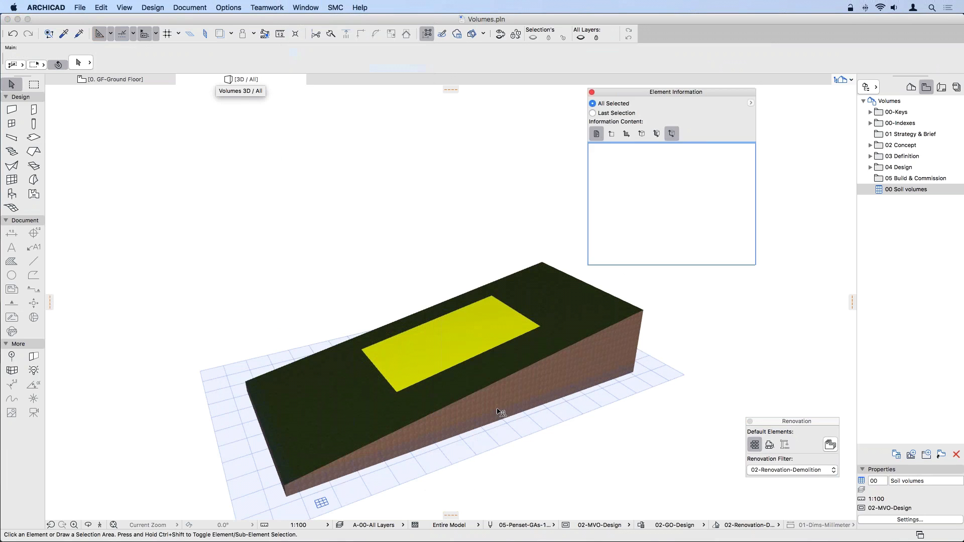
{"action": "left_click", "coordinate": [465, 335]}
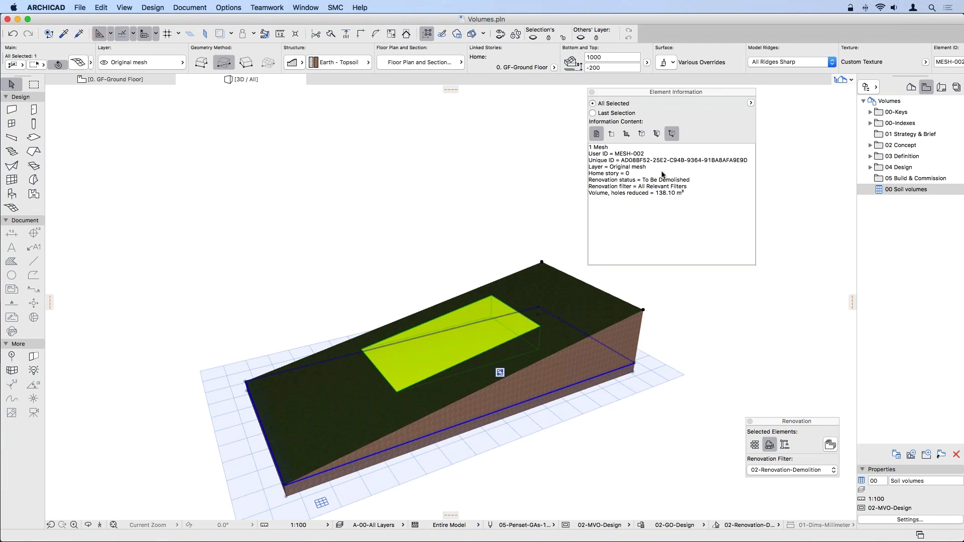
{"action": "left_click_drag", "start_coordinate": [683, 96], "coordinate": [750, 108]}
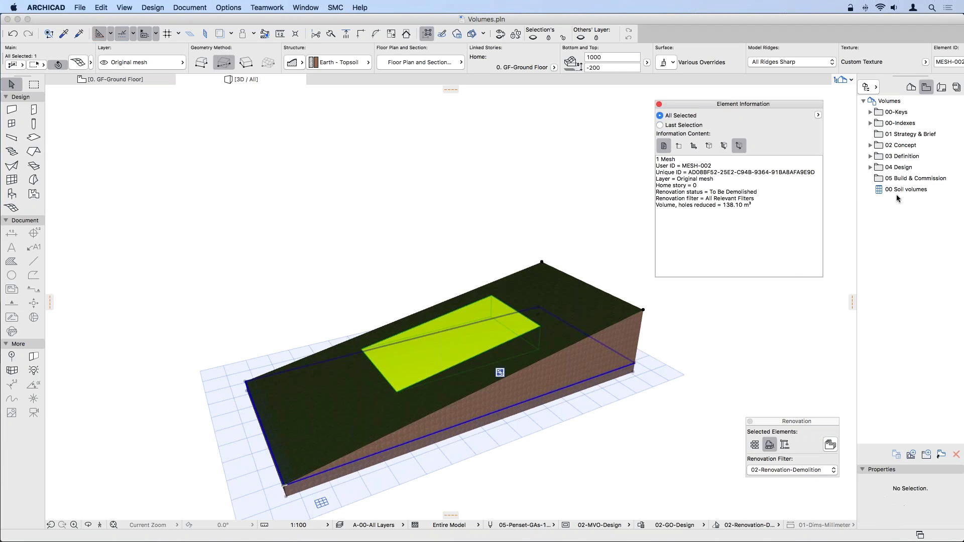
{"action": "double_click", "coordinate": [897, 190]}
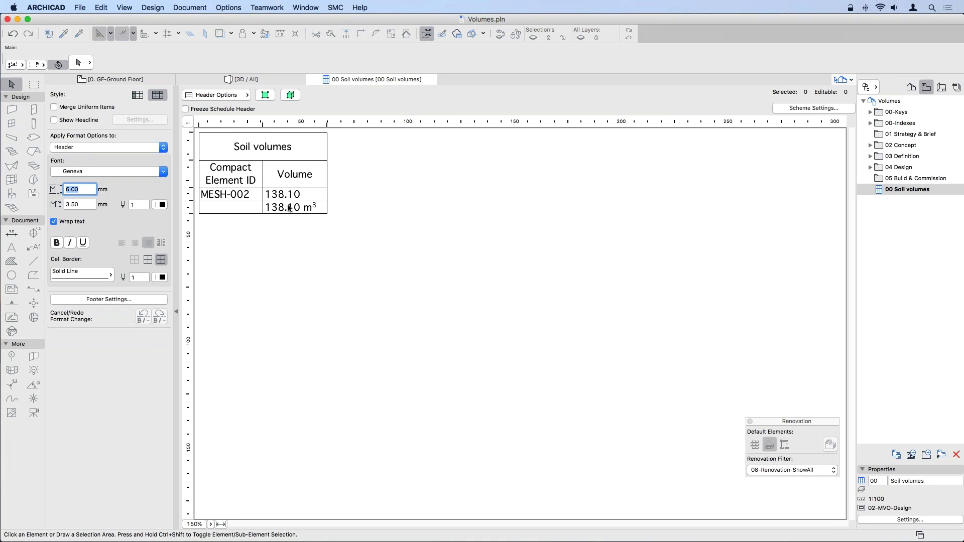
{"action": "left_click", "coordinate": [311, 79]}
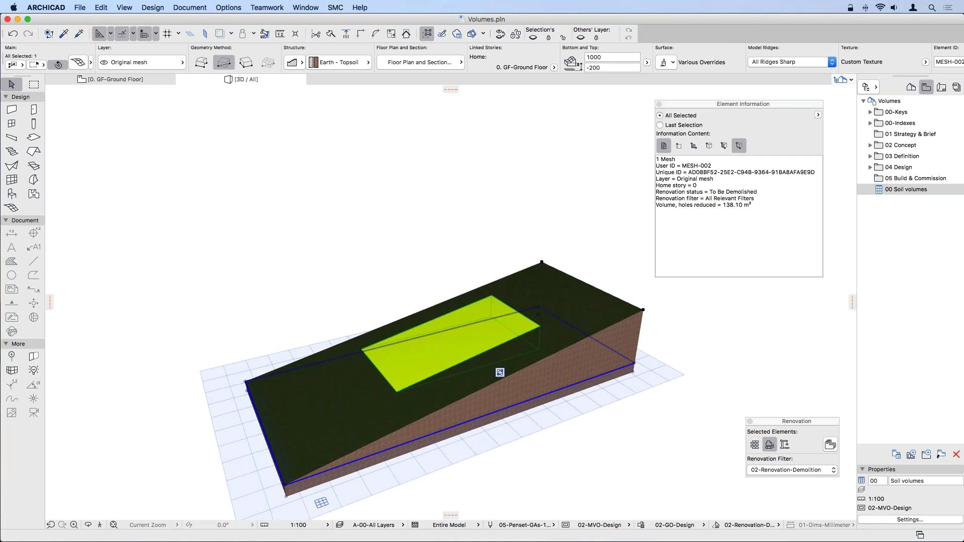
Apply the 08-Renovation-ShowAll filter and move the house morph horizontally toward the lower end of the slope
{"action": "left_click", "coordinate": [792, 472]}
{"action": "left_click", "coordinate": [792, 518]}
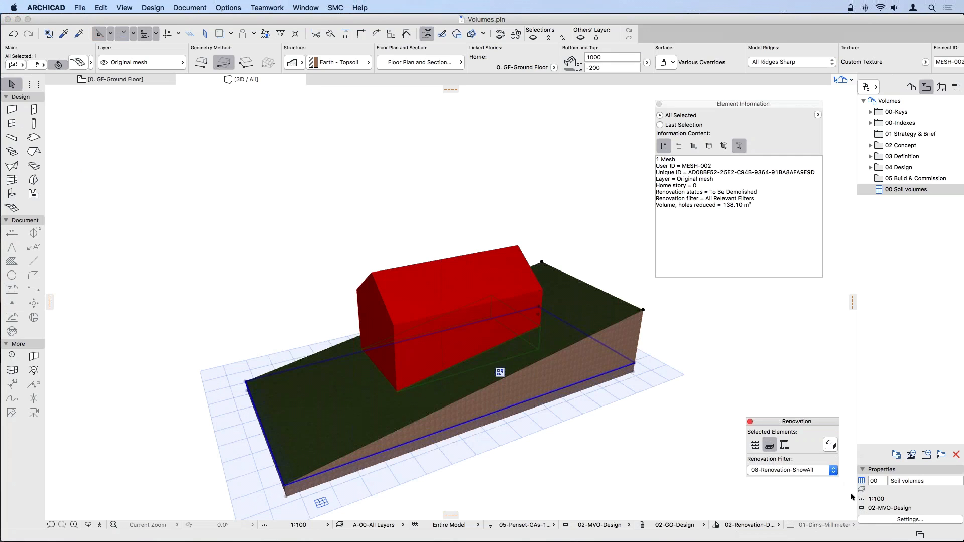
{"action": "left_click", "coordinate": [407, 306]}
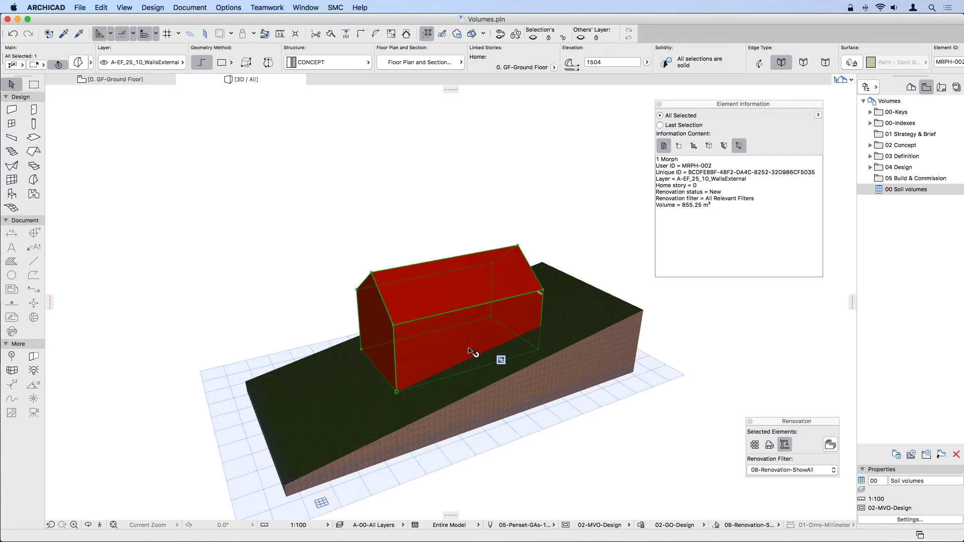
{"action": "left_click", "coordinate": [396, 392]}
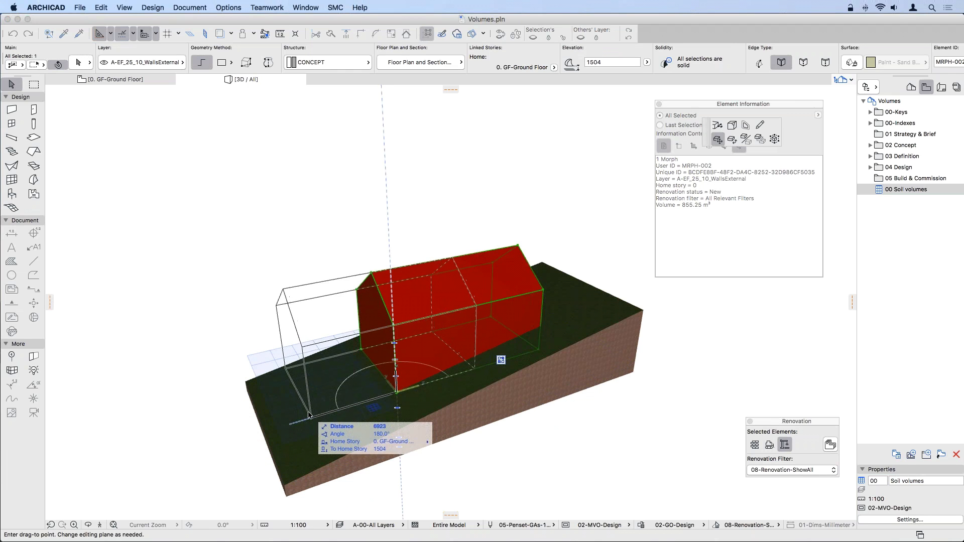
{"action": "left_click", "coordinate": [330, 417]}
{"action": "middle_click_drag", "start_coordinate": [330, 417], "coordinate": [408, 370], "text": "shift"}
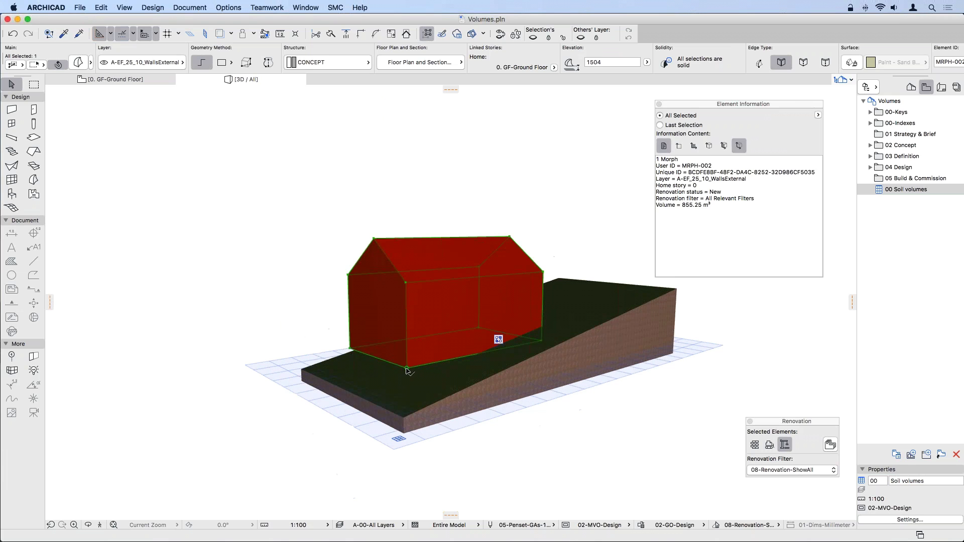
Lower the house morph vertically into the terrain to elevation 354
{"action": "left_click", "coordinate": [406, 368]}
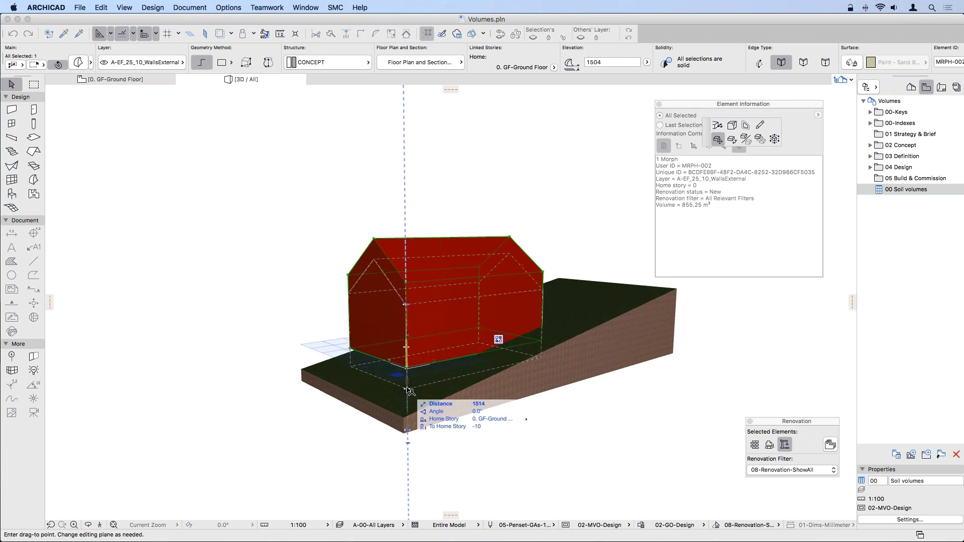
{"action": "left_click", "coordinate": [407, 384]}
{"action": "middle_click_drag", "start_coordinate": [485, 398], "coordinate": [273, 355], "text": "shift"}
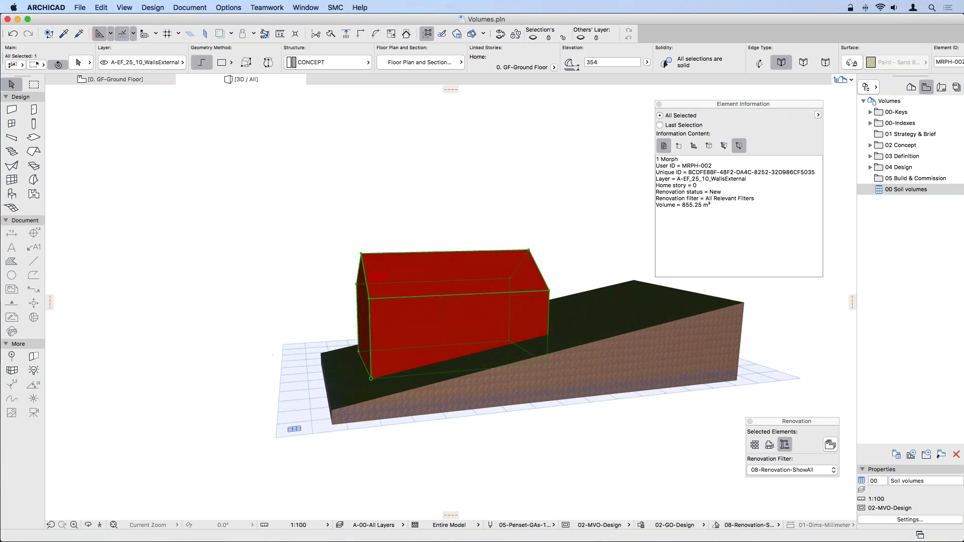
Set the renovation filter back to 02-Renovation-Demolition to show the excavation at the house's new position
{"action": "left_click", "coordinate": [789, 469]}
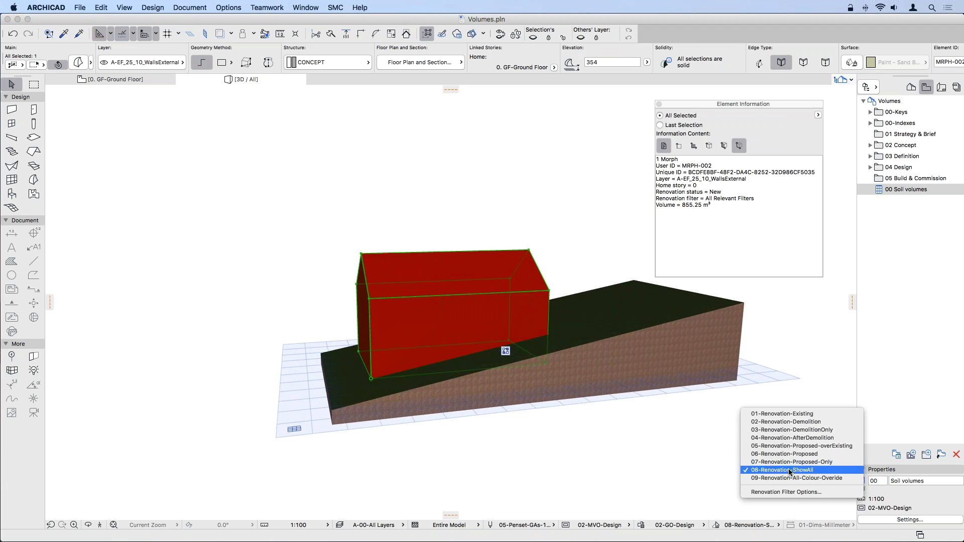
{"action": "left_click", "coordinate": [809, 422]}
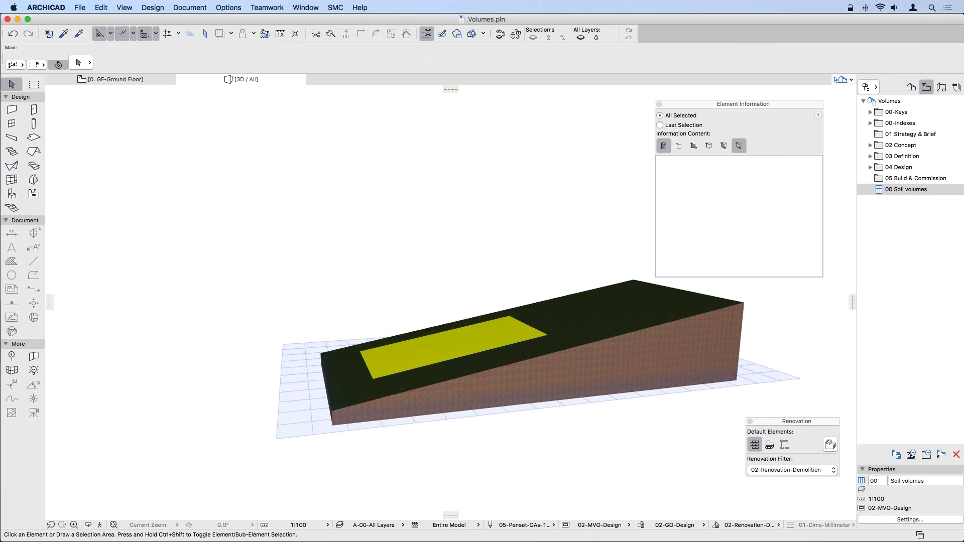
{"action": "middle_click_drag", "start_coordinate": [523, 398], "coordinate": [588, 436], "text": "shift"}
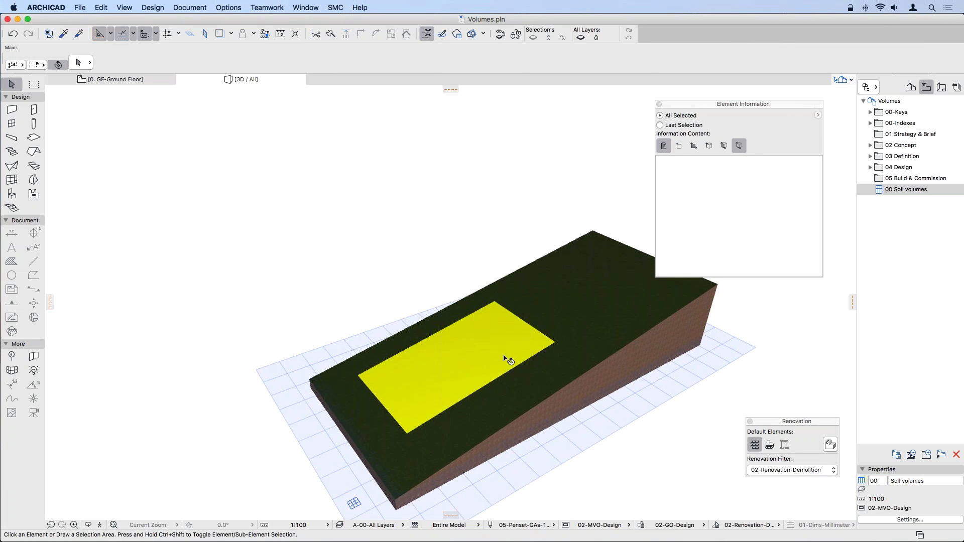
Check the terrain excavation mesh's volume in Element Information and in the 00 Soil volumes schedule, then inspect the excavation in 3D
{"action": "left_click", "coordinate": [510, 405]}
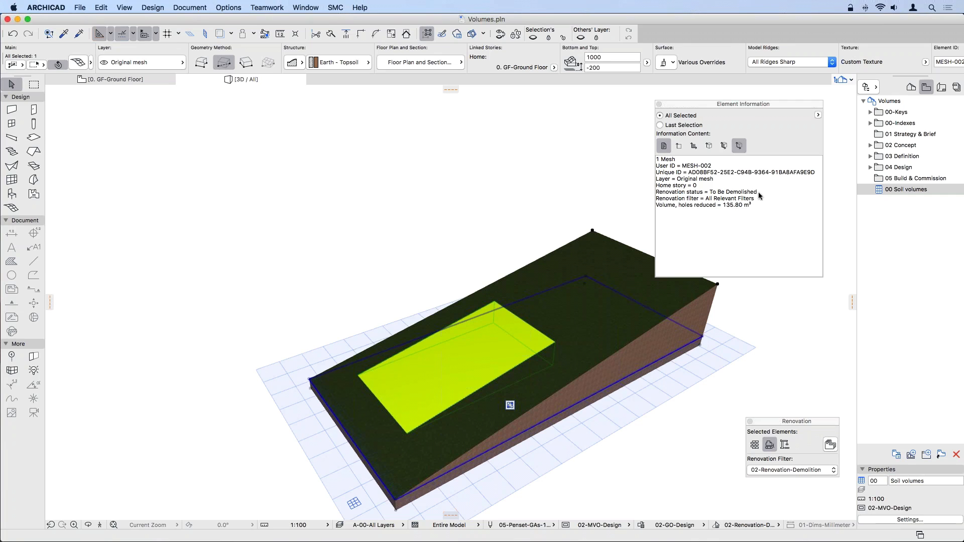
{"action": "double_click", "coordinate": [901, 190]}
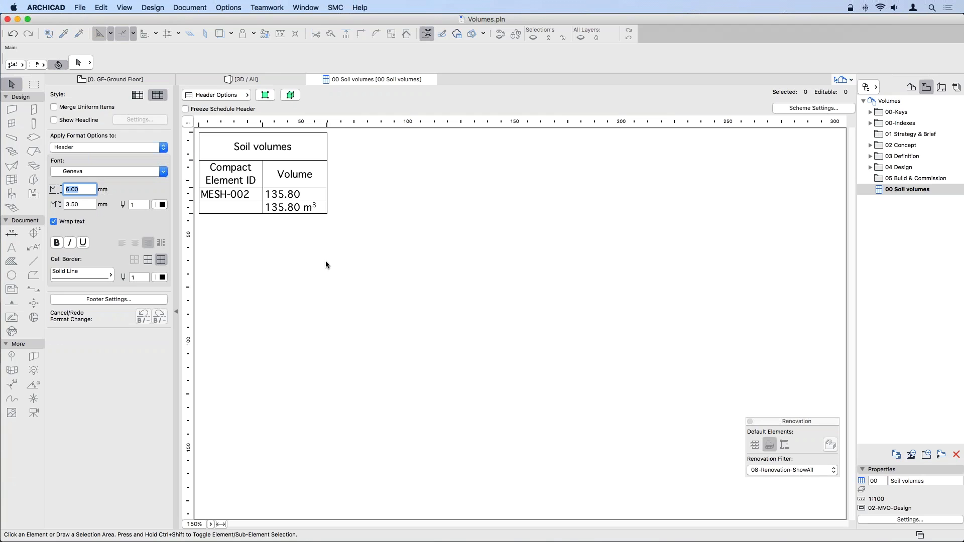
{"action": "left_click", "coordinate": [257, 96]}
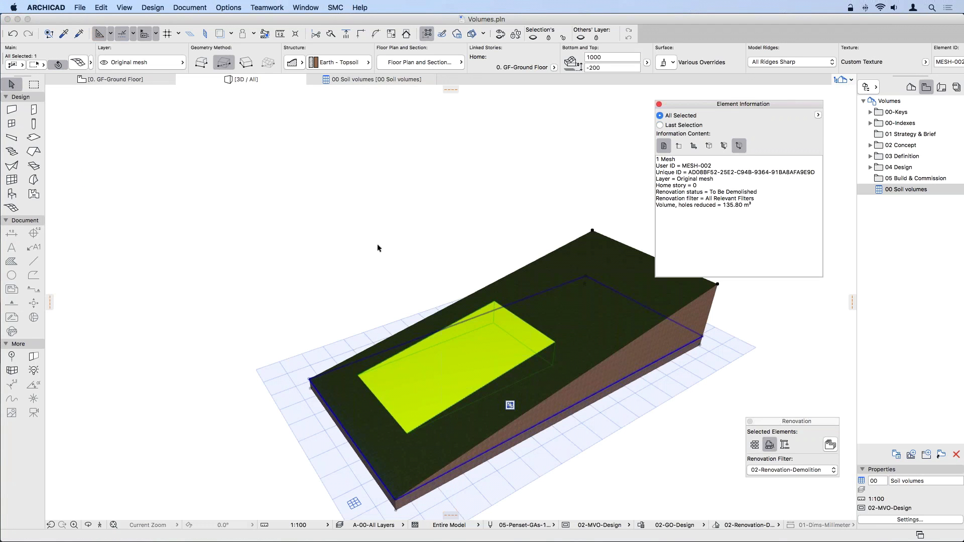
{"action": "left_click", "coordinate": [392, 254]}
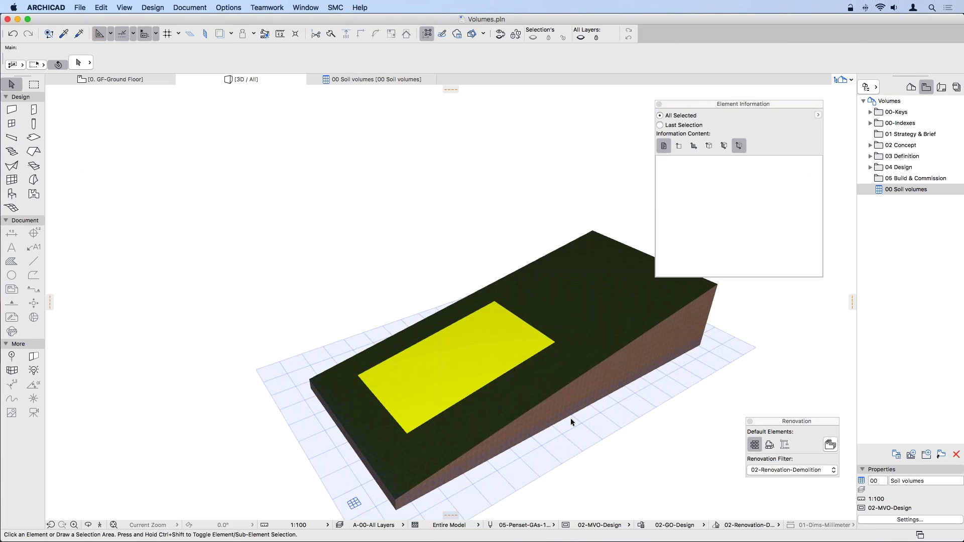
{"action": "middle_click_drag", "start_coordinate": [572, 422], "coordinate": [555, 384]}
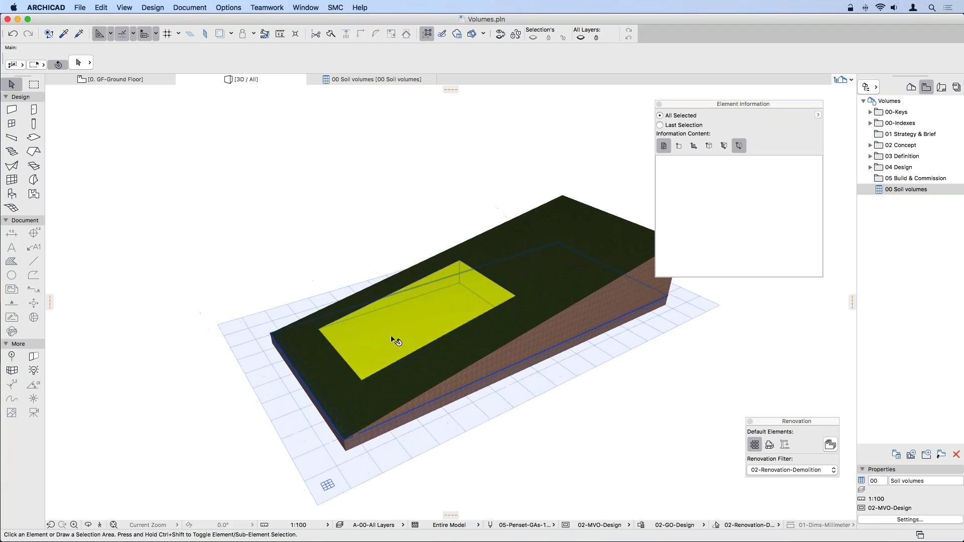
{"action": "middle_click_drag", "start_coordinate": [393, 338], "coordinate": [440, 354], "text": "shift"}
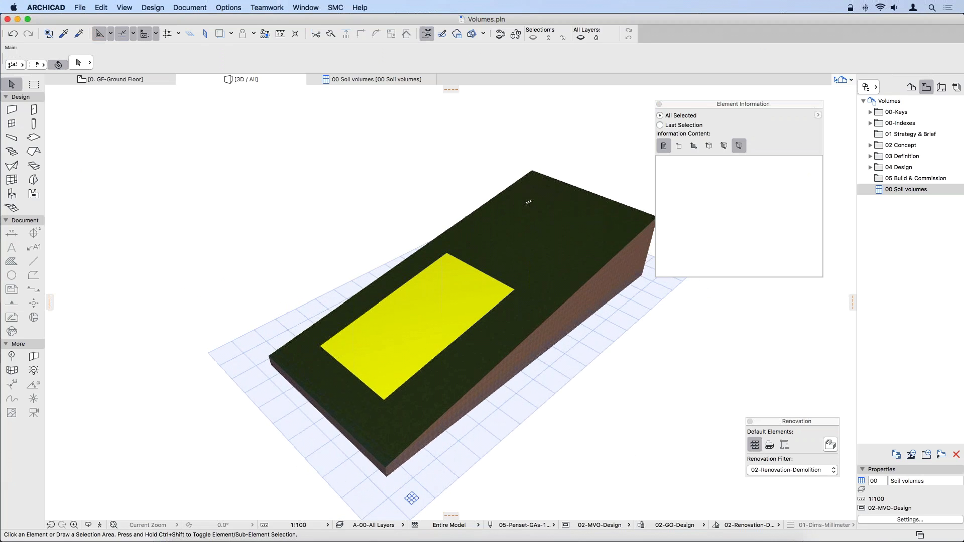
Switch from the Volumes project to the open XYZ Import.pln project
{"action": "key", "text": "ctrl+Up"}
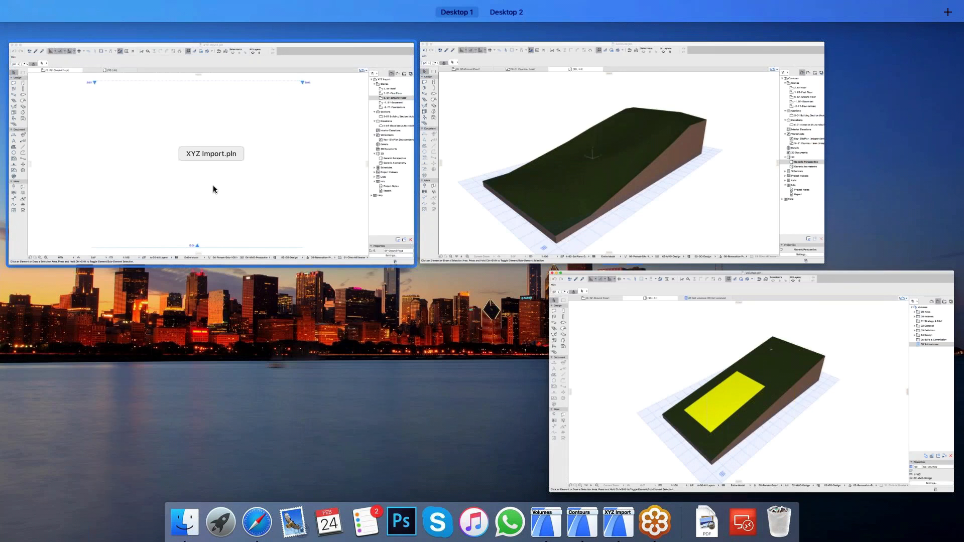
{"action": "key", "text": "Escape"}
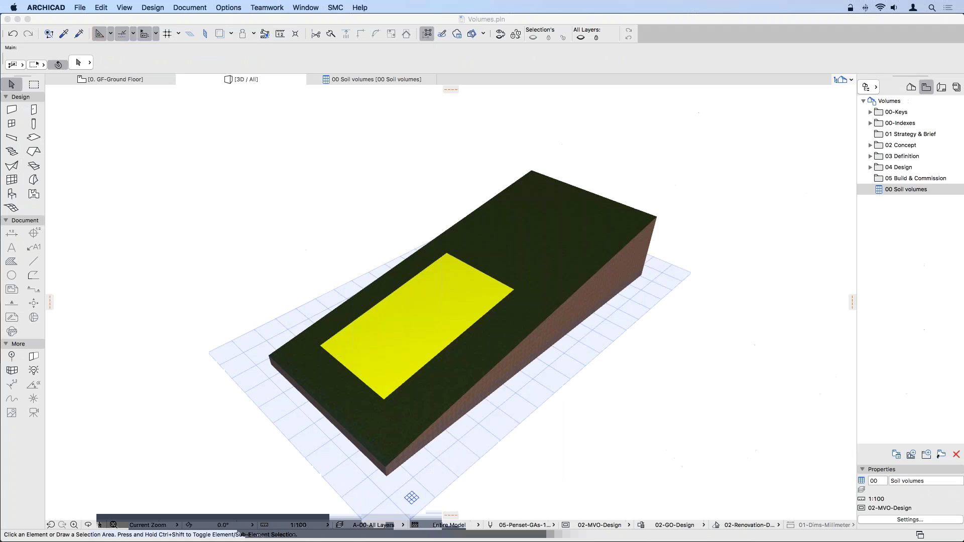
{"action": "key", "text": "ctrl+Up"}
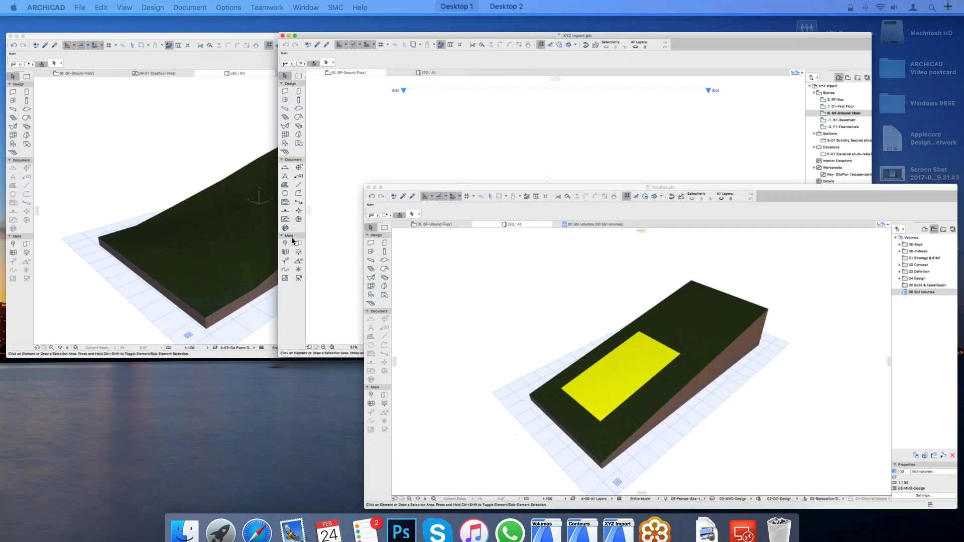
{"action": "left_click", "coordinate": [514, 185]}
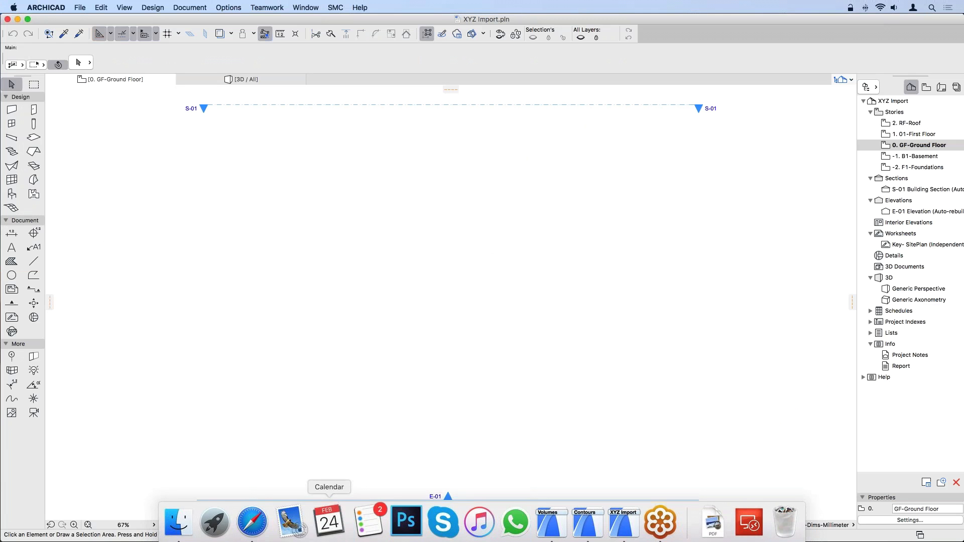
Open coordinates.txt from the Topography webinar folder in TextEdit and read through its columns of survey coordinates
{"action": "left_click", "coordinate": [182, 525]}
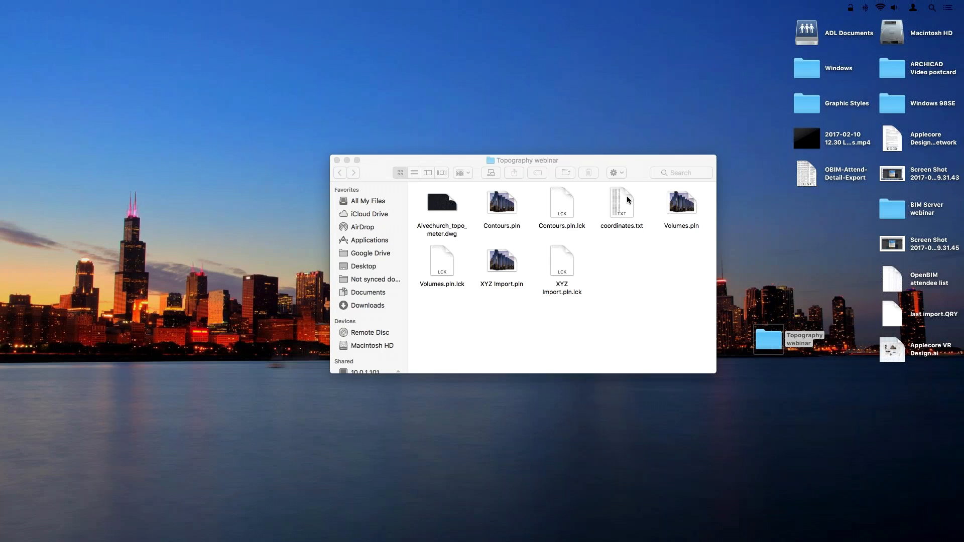
{"action": "double_click", "coordinate": [625, 203]}
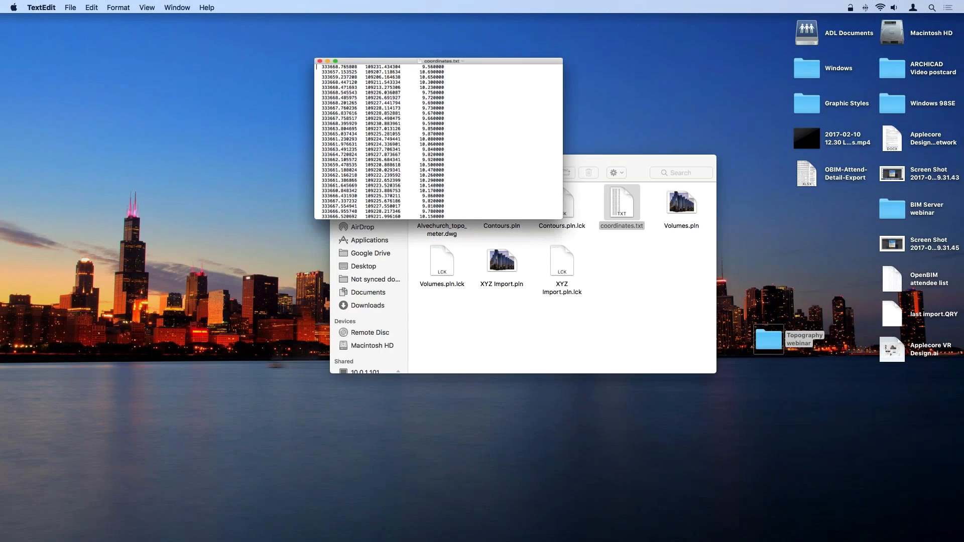
{"action": "left_click_drag", "start_coordinate": [457, 23], "coordinate": [452, 86]}
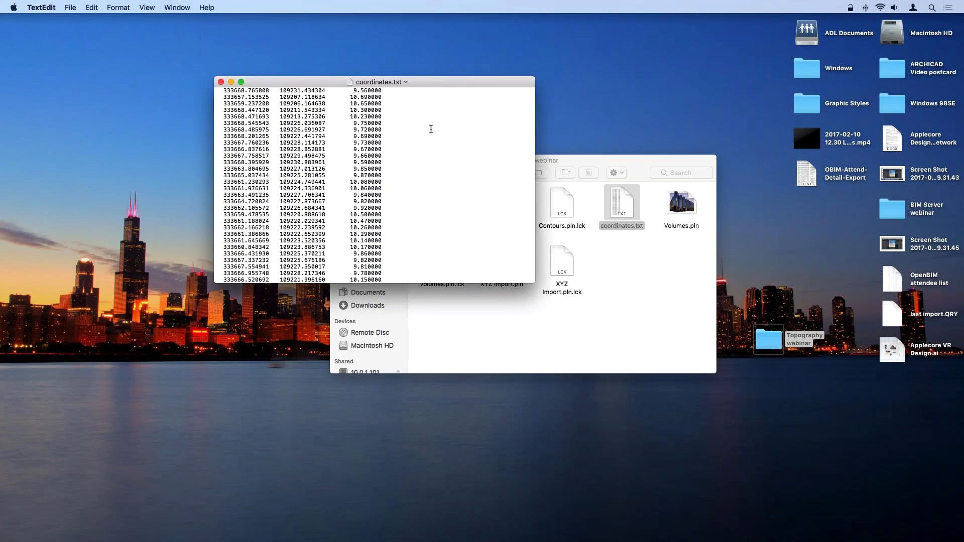
{"action": "scroll", "coordinate": [357, 147], "scroll_direction": "down", "scroll_amount": 15}
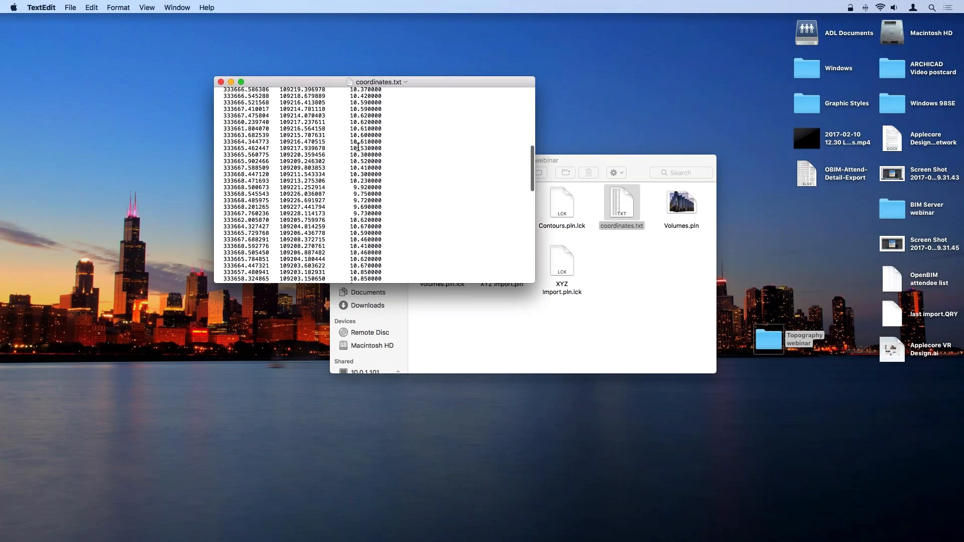
{"action": "scroll", "coordinate": [358, 147], "scroll_direction": "up", "scroll_amount": 10}
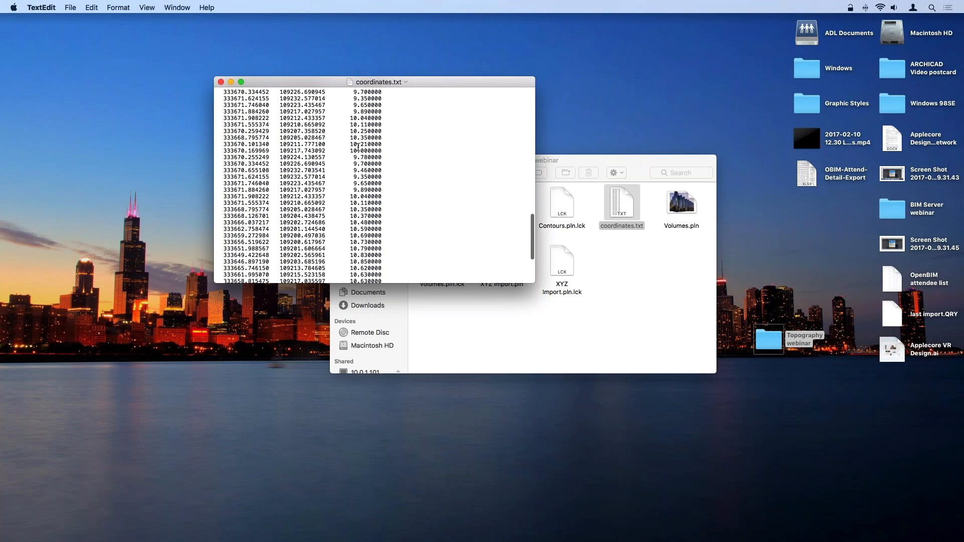
{"action": "scroll", "coordinate": [358, 147], "scroll_direction": "up", "scroll_amount": 12}
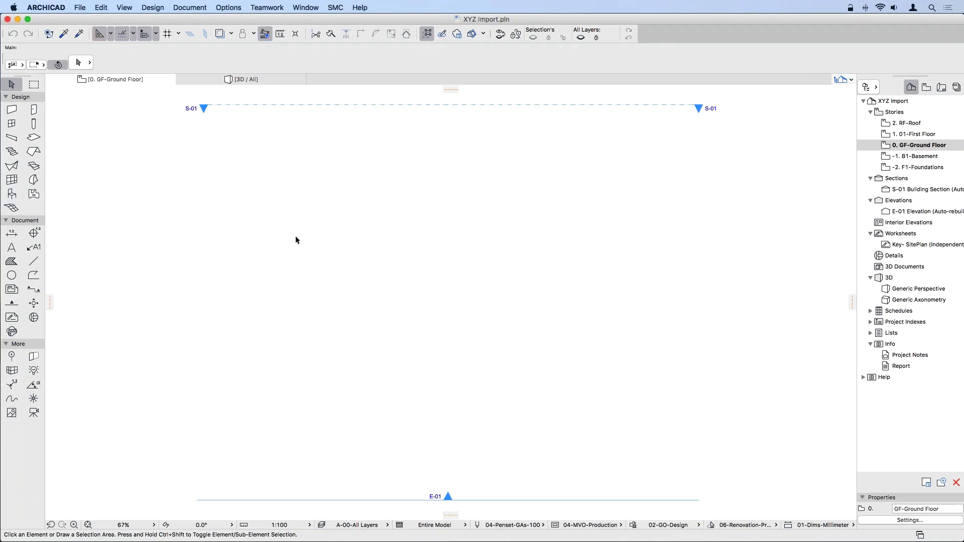
Start Place Mesh from Surveyors Data in the ARCHICAD project XYZ Import.pln and load coordinates.txt from the Topography webinar folder
{"action": "left_click", "coordinate": [79, 7]}
{"action": "mouse_move", "coordinate": [98, 128]}
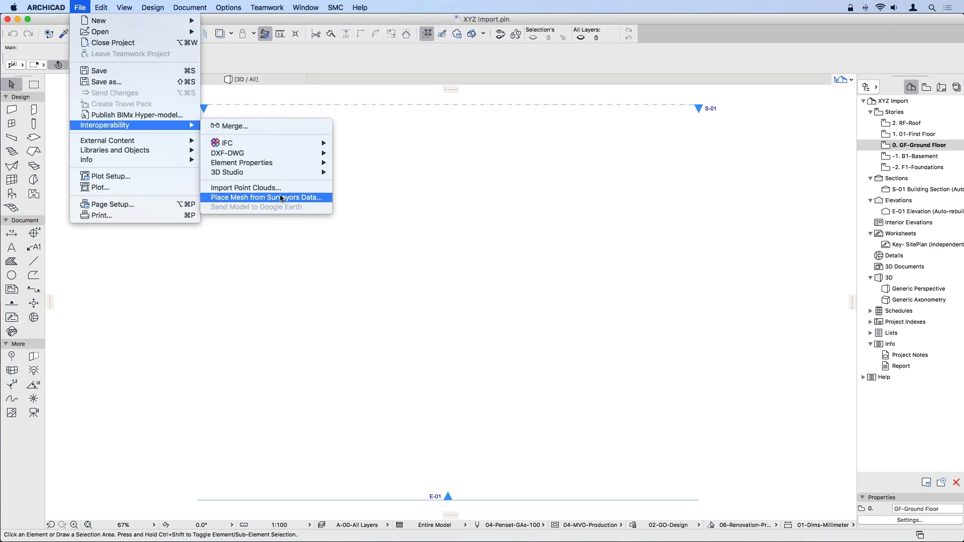
{"action": "left_click", "coordinate": [264, 198]}
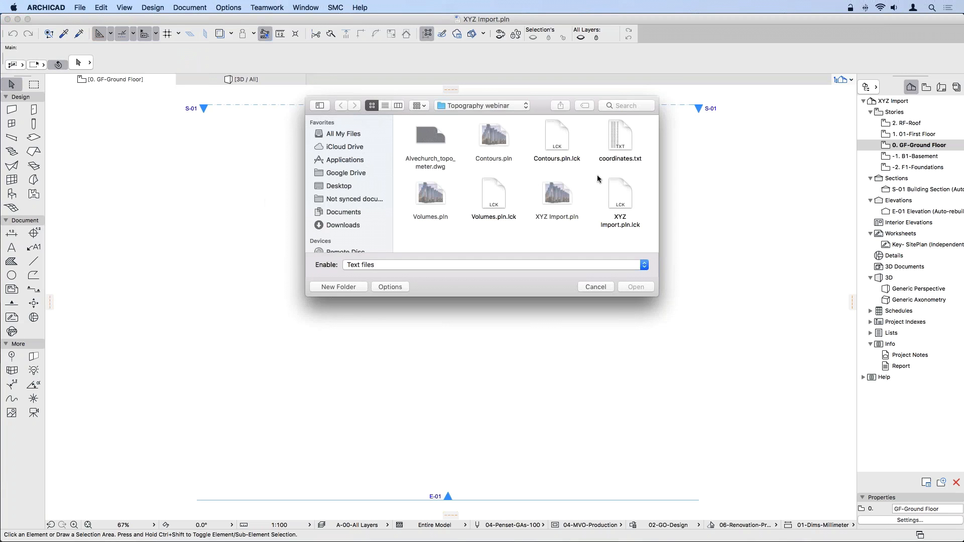
{"action": "left_click", "coordinate": [621, 135]}
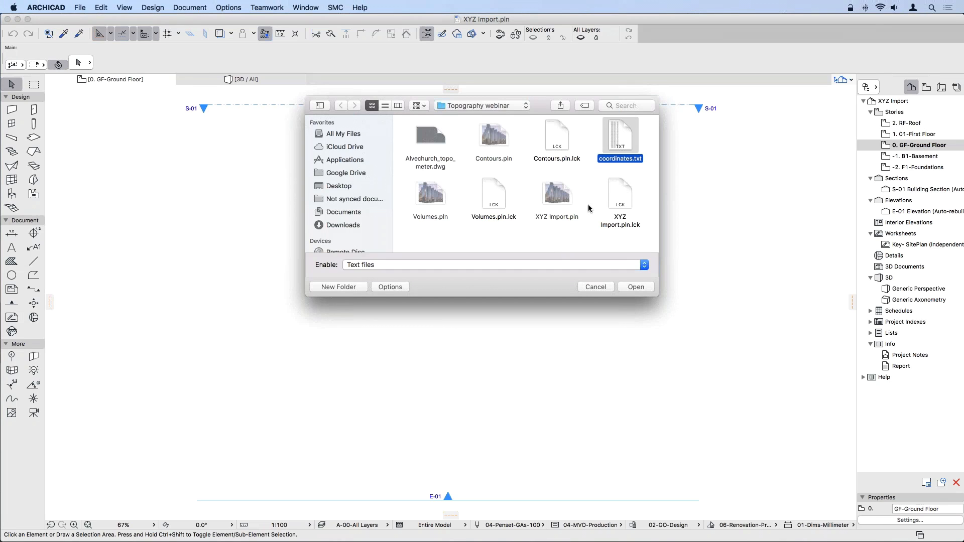
{"action": "key", "text": "Return"}
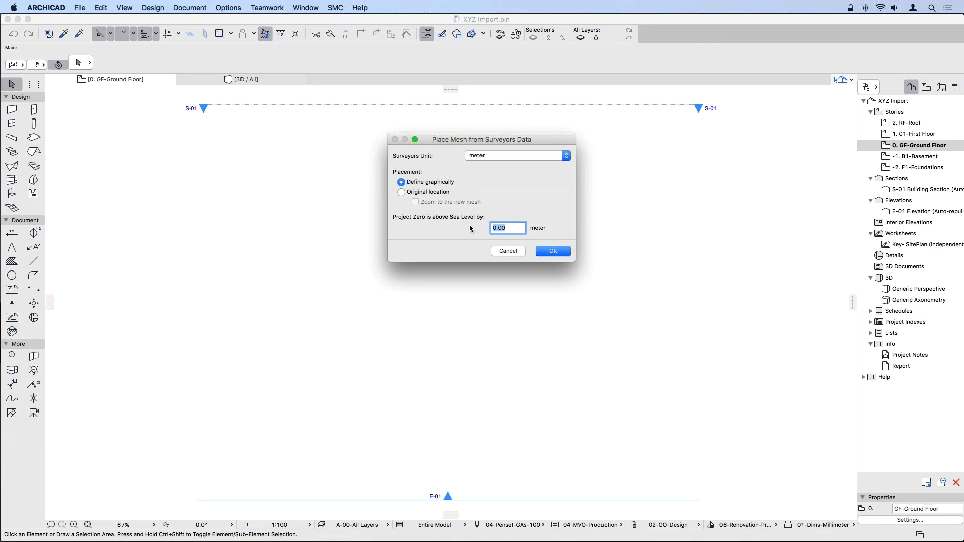
Place the survey mesh graphically on the ground floor plan, using meter units and project zero 0.00 meter above sea level
{"action": "left_click", "coordinate": [514, 228]}
{"action": "key", "text": "Return"}
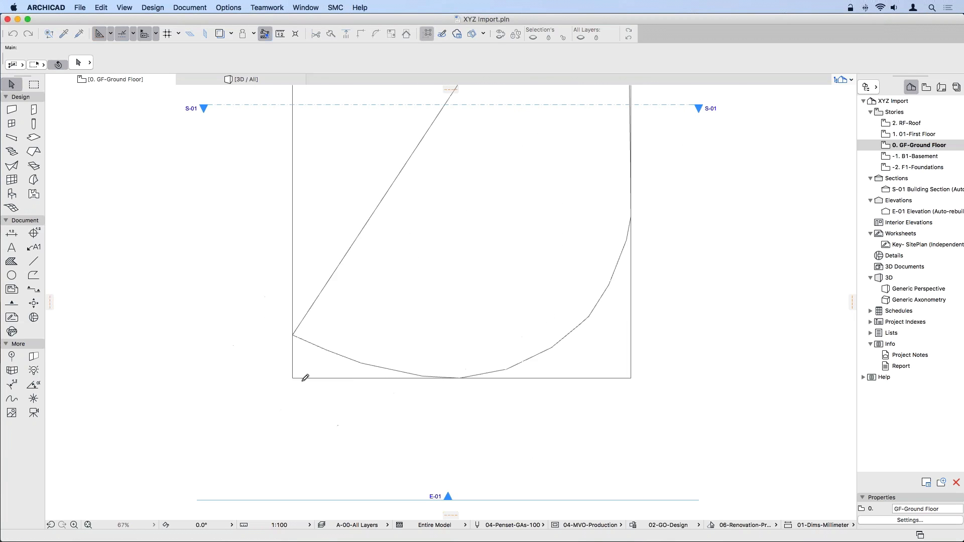
{"action": "left_click", "coordinate": [296, 384]}
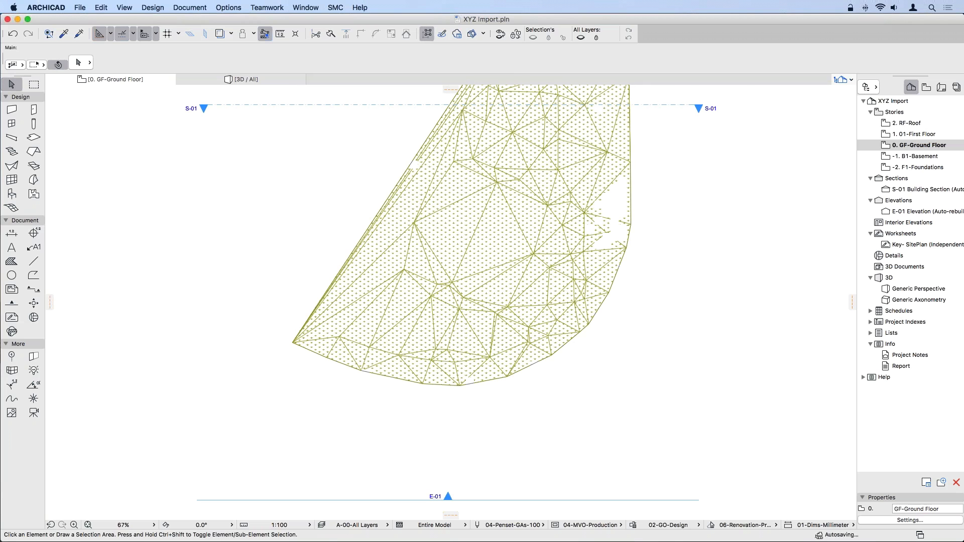
Open the 3D view of the imported survey mesh and select the mesh to examine its points and triangulation
{"action": "middle_click_drag", "start_coordinate": [439, 289], "coordinate": [405, 387]}
{"action": "left_click", "coordinate": [252, 78]}
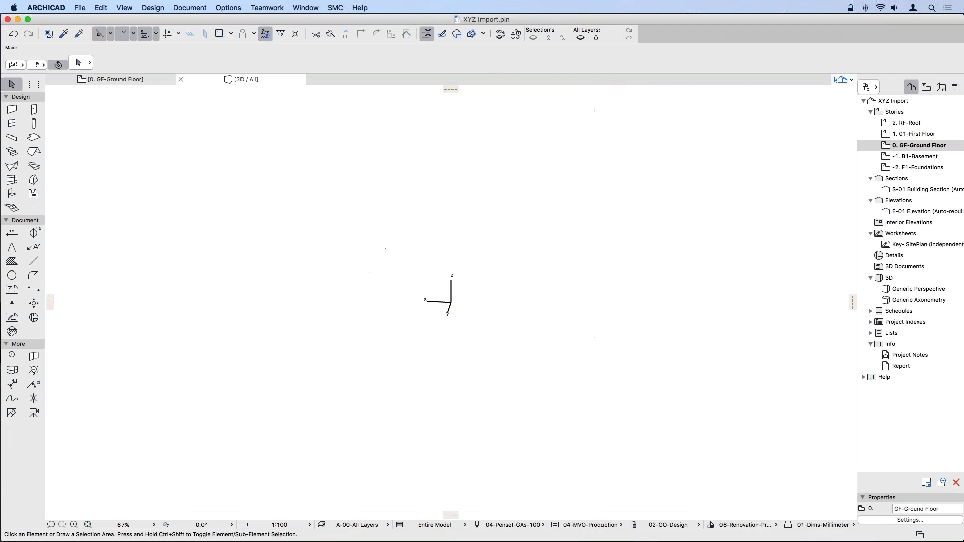
{"action": "middle_click_drag", "start_coordinate": [481, 278], "coordinate": [329, 314], "text": "shift"}
{"action": "left_click", "coordinate": [409, 323]}
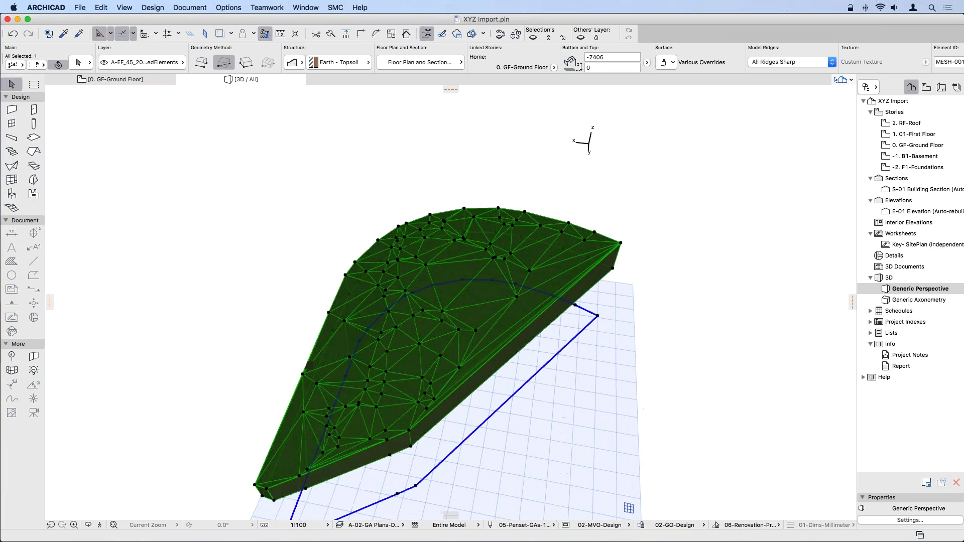
{"action": "left_click", "coordinate": [517, 297]}
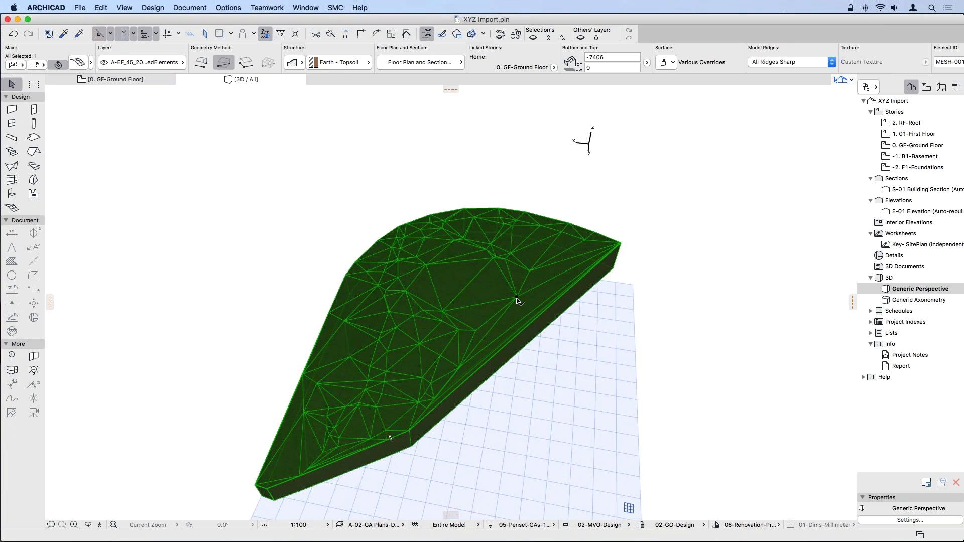
{"action": "left_click", "coordinate": [517, 297]}
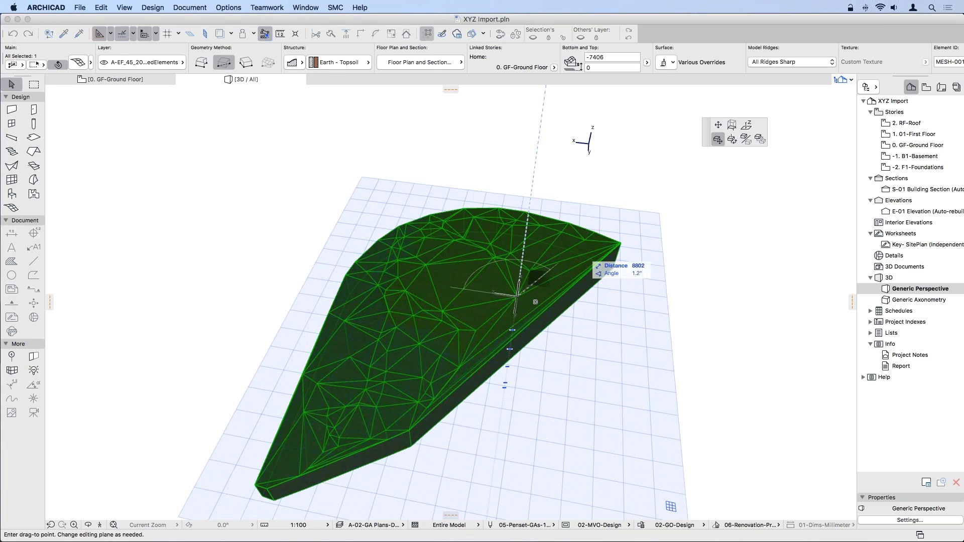
{"action": "key", "text": "Escape"}
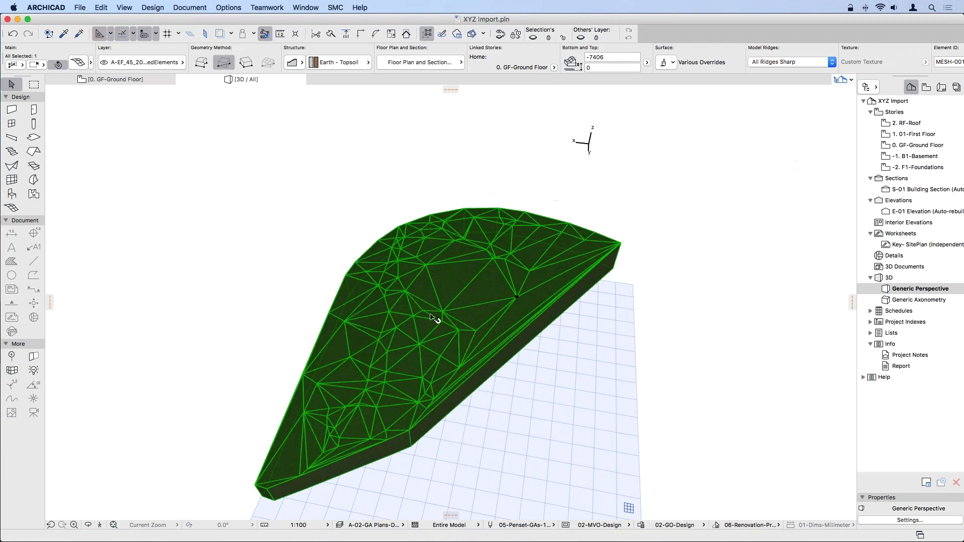
{"action": "key", "text": "Escape"}
Examine the imported terrain mesh's surface and sides from different angles in 3D
{"action": "middle_click_drag", "start_coordinate": [510, 358], "coordinate": [483, 346], "text": "shift"}
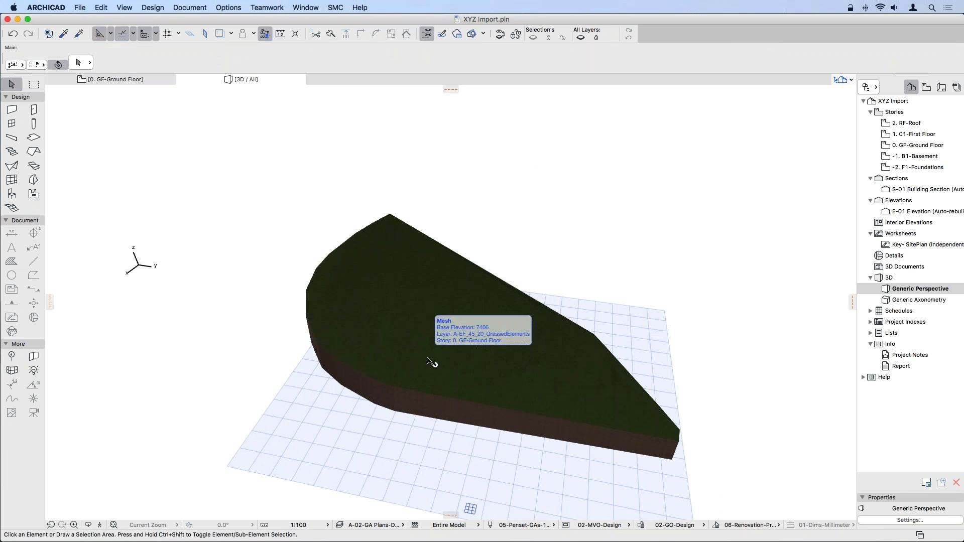
{"action": "middle_click_drag", "start_coordinate": [420, 427], "coordinate": [457, 394], "text": "shift"}
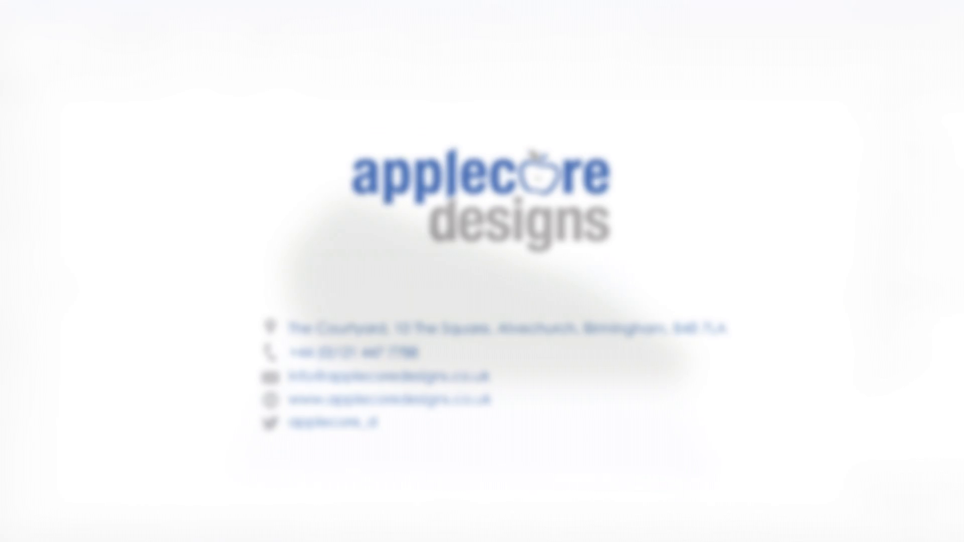